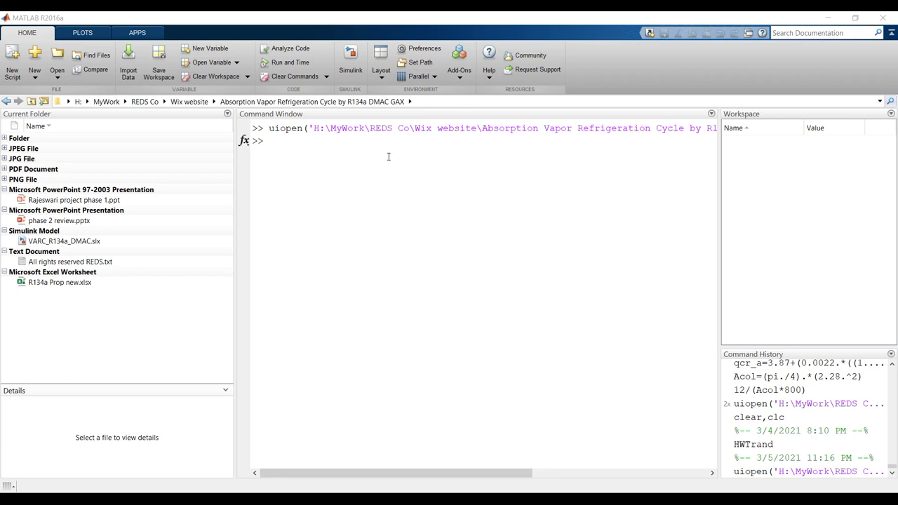
- Choose the Absorption Vapor Refrigeration Cycle by R134a DMAC GAX folder inside Wix website as the current folder
click(88, 102)
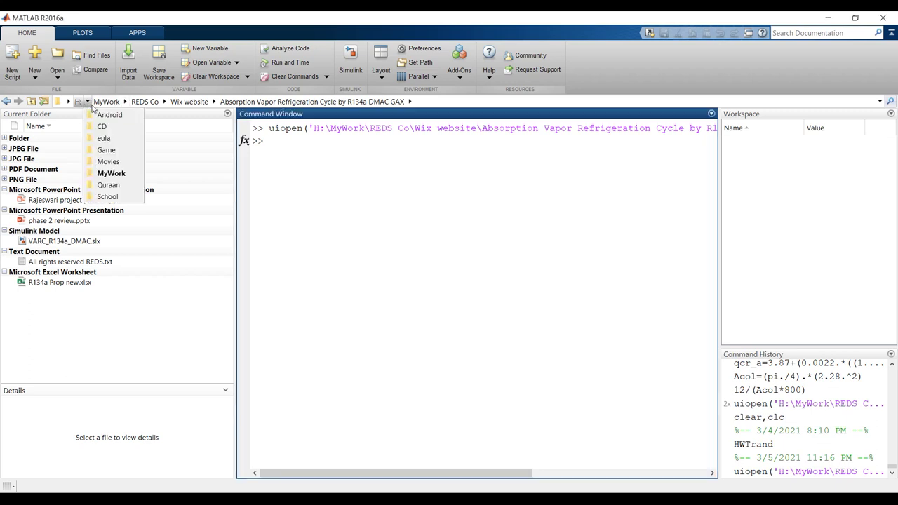
click(69, 102)
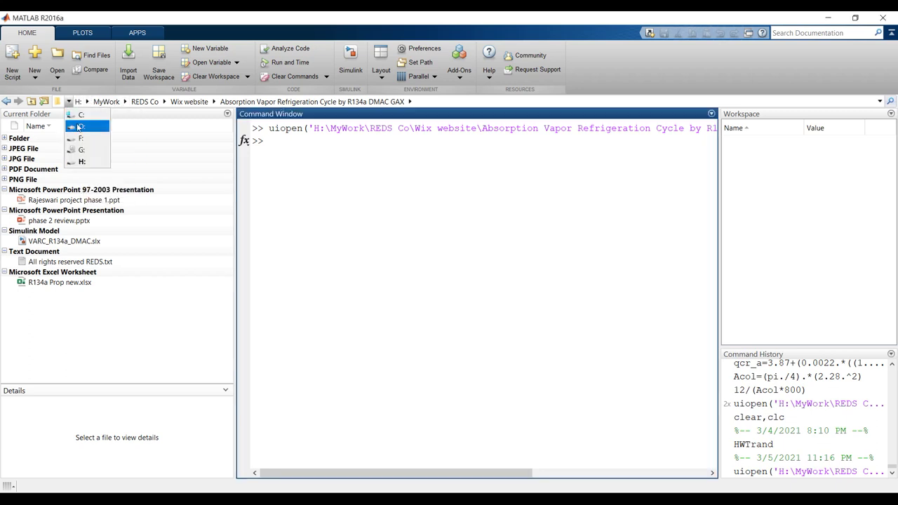
click(358, 217)
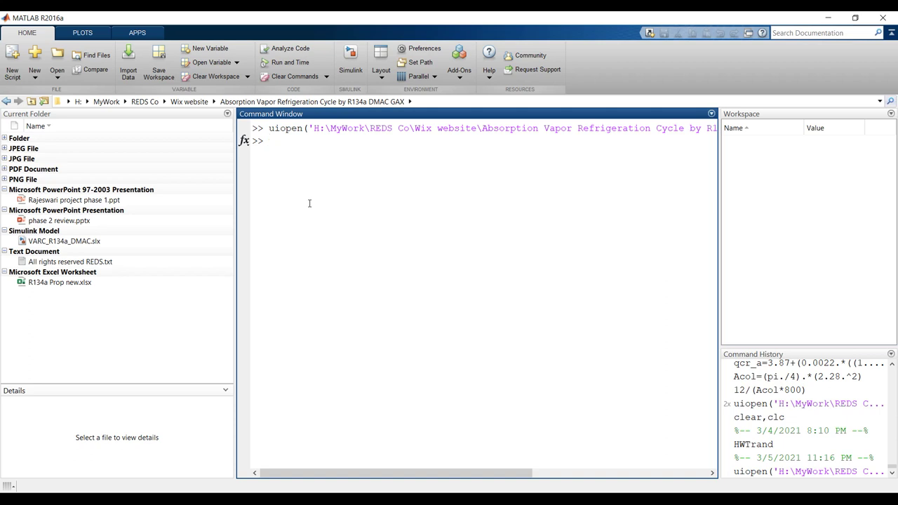
click(87, 102)
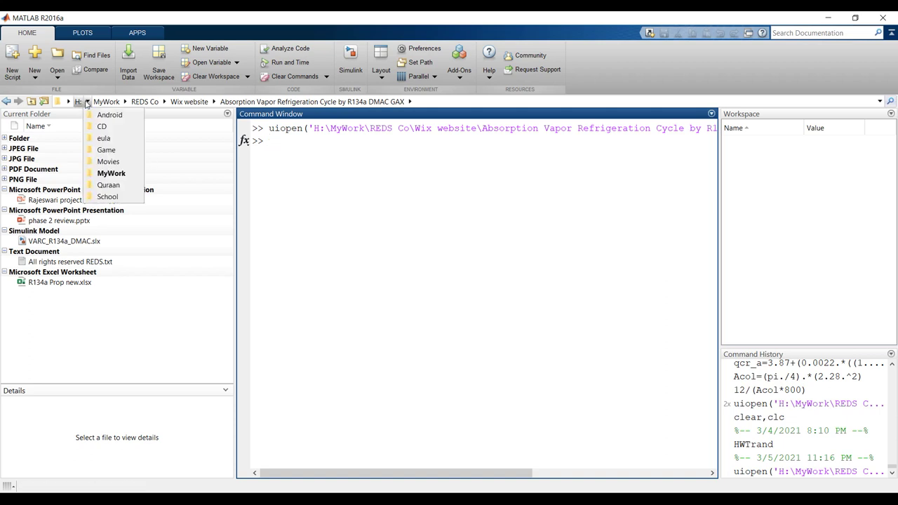
click(125, 101)
click(214, 102)
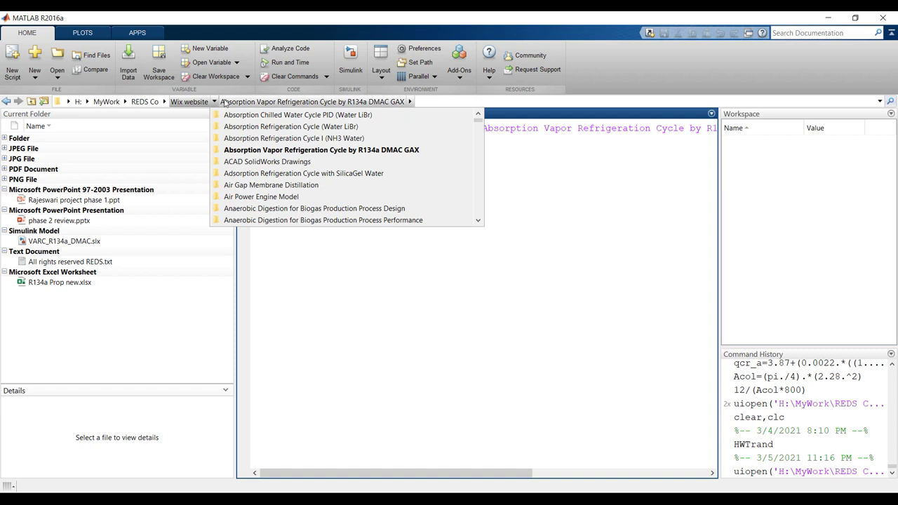
click(336, 288)
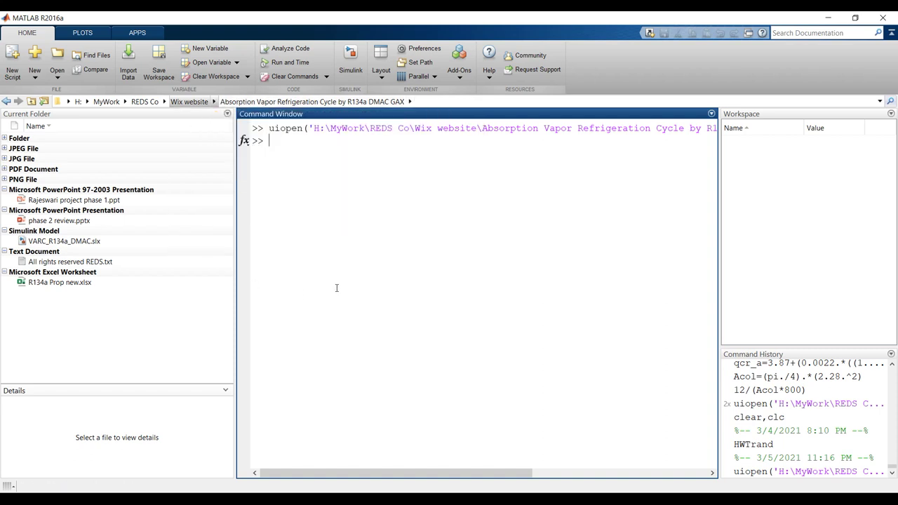
click(214, 102)
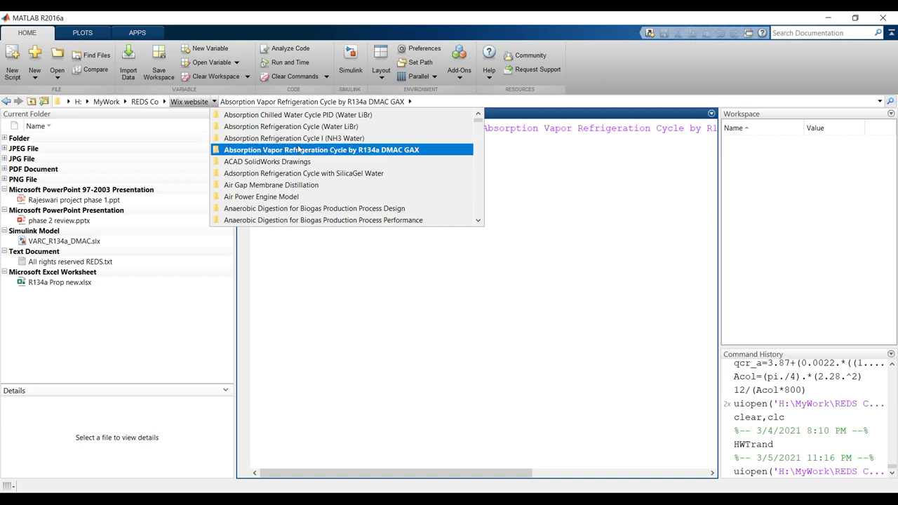
click(302, 151)
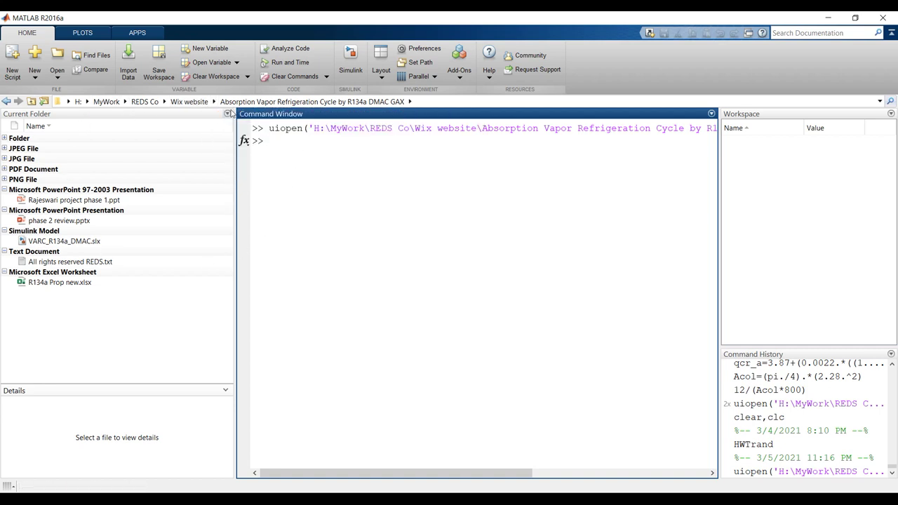
click(227, 113)
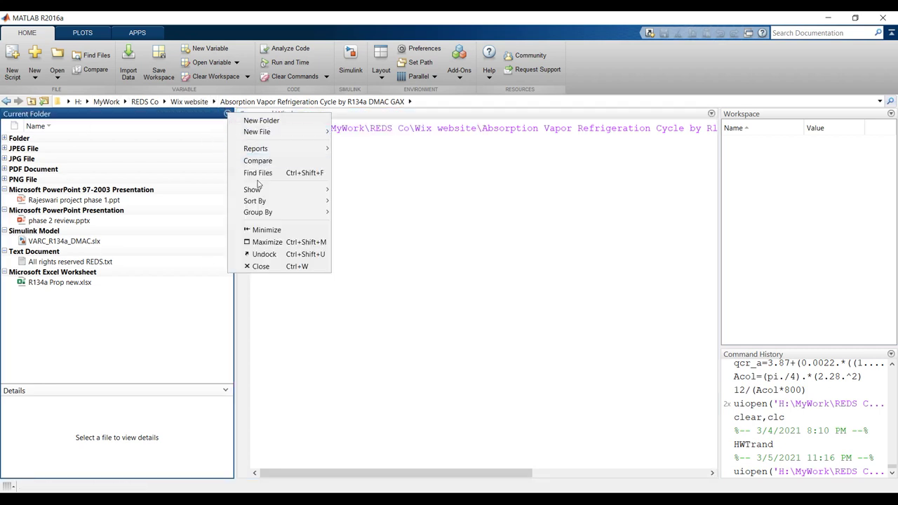
mouse_move(312, 214)
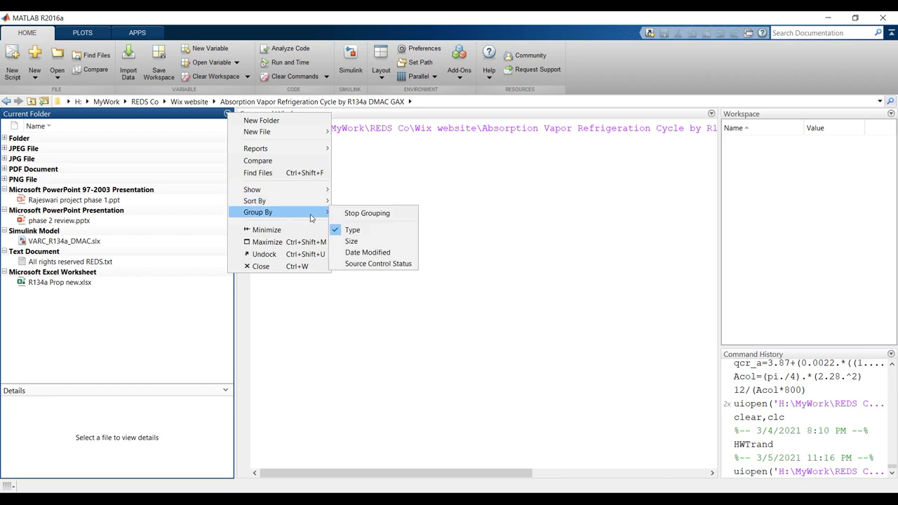
click(516, 228)
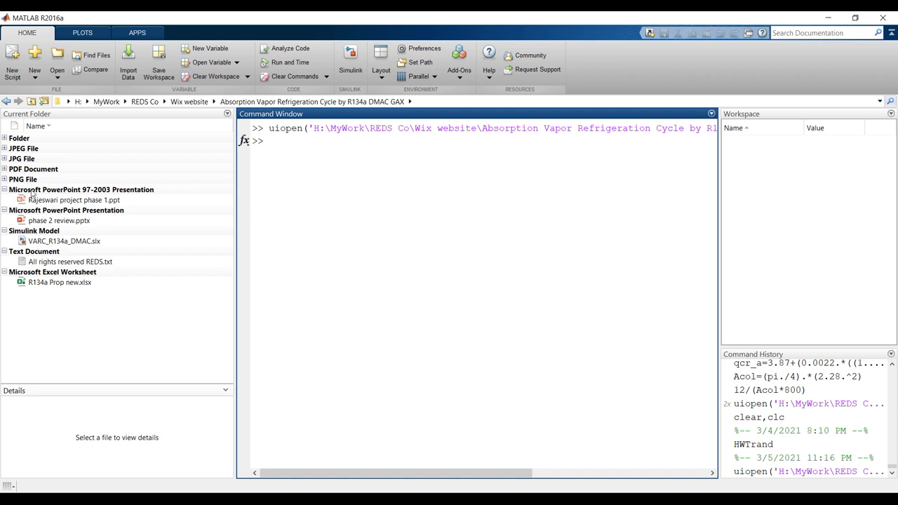
- Go into the Roy data subfolder and open GAX R134a DMAC results.xlsx for import
click(68, 283)
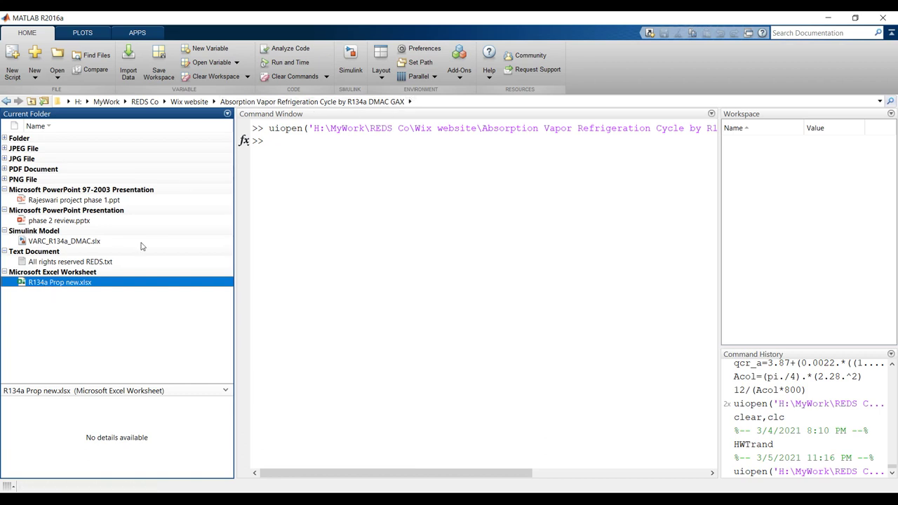
click(410, 102)
click(435, 127)
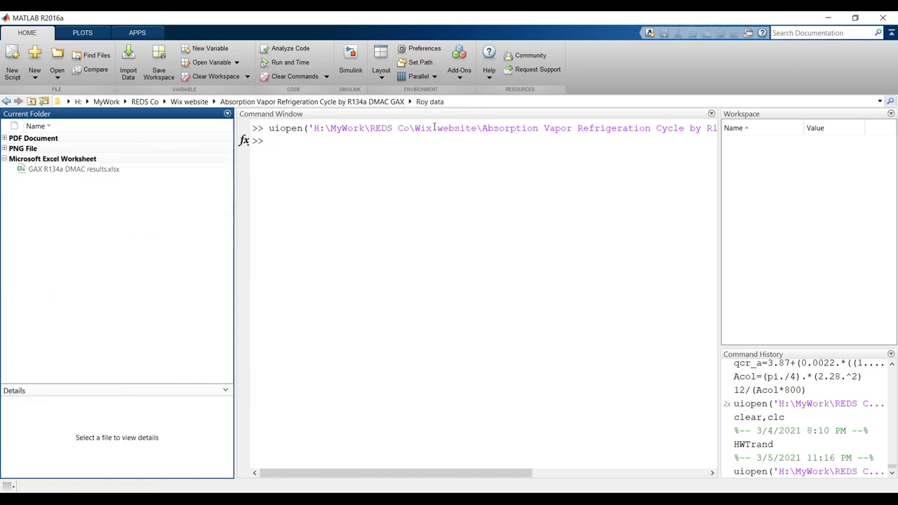
click(86, 172)
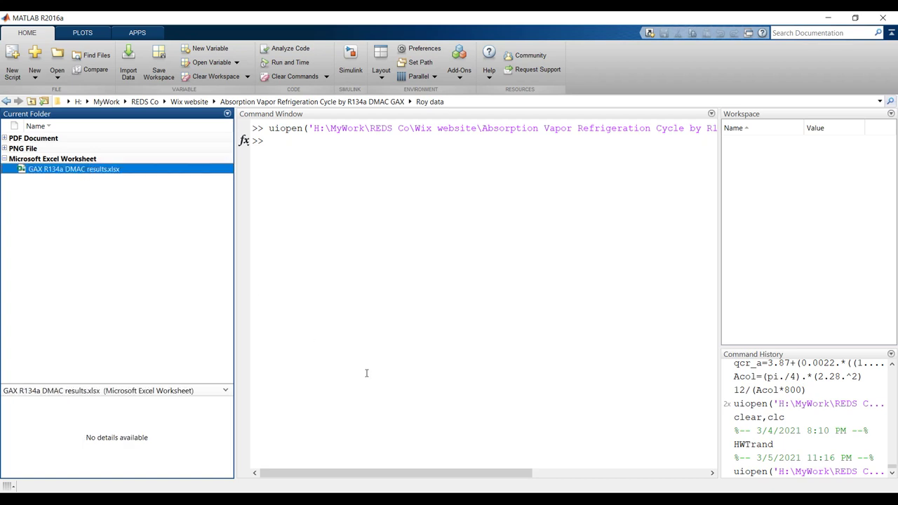
click(601, 454)
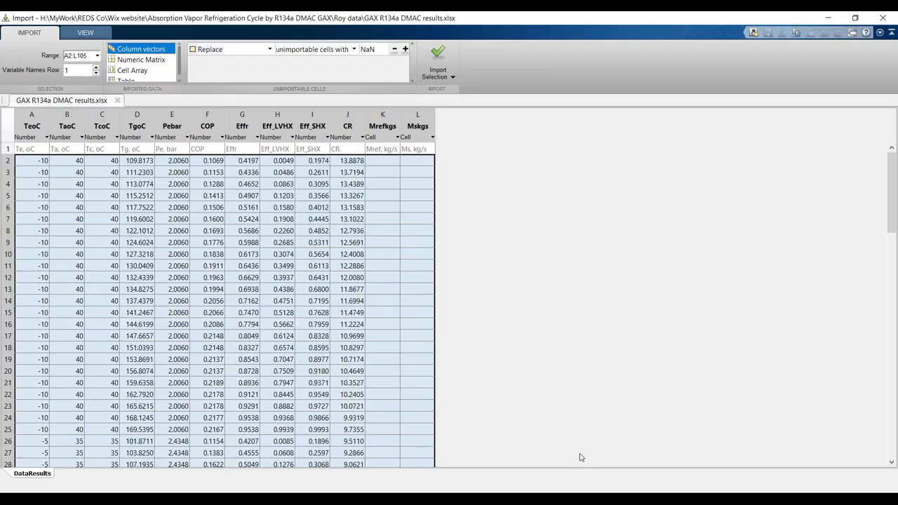
- Examine the Te, Ta, Tc, Tg and Pe columns of the results sheet over all their rows
click(34, 116)
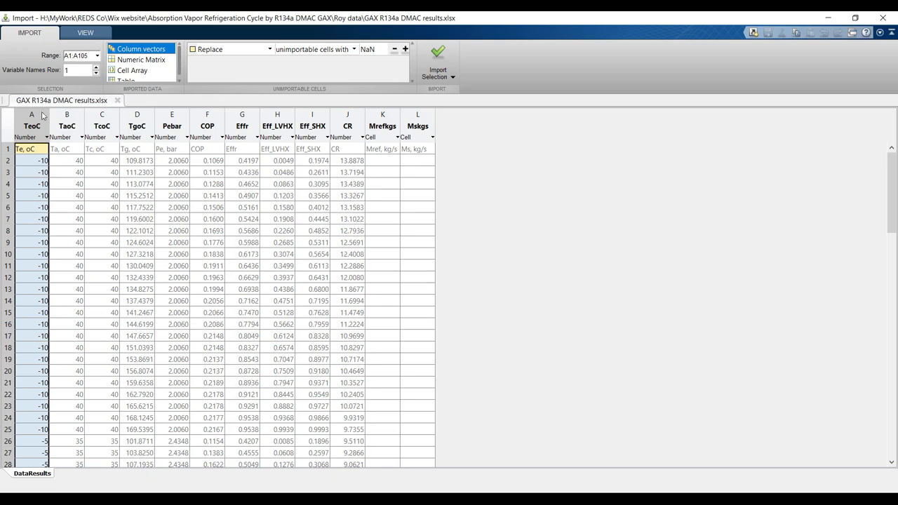
click(70, 118)
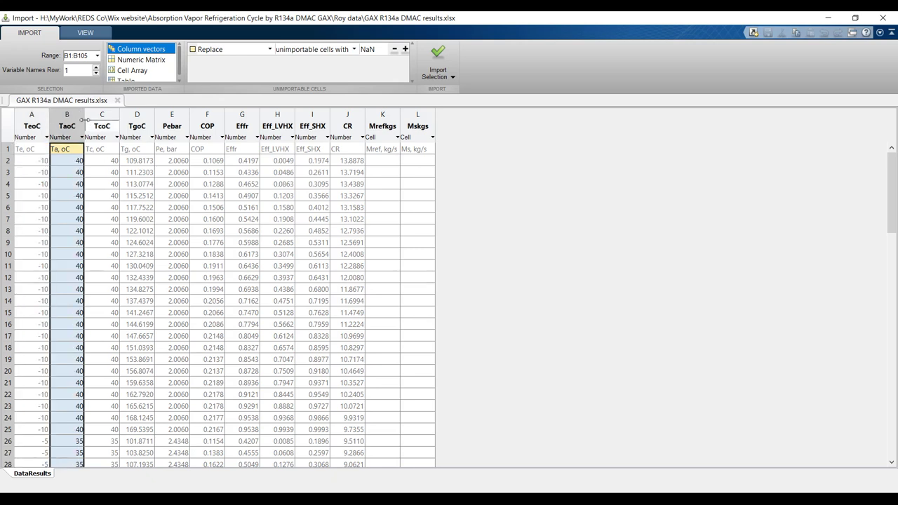
click(103, 118)
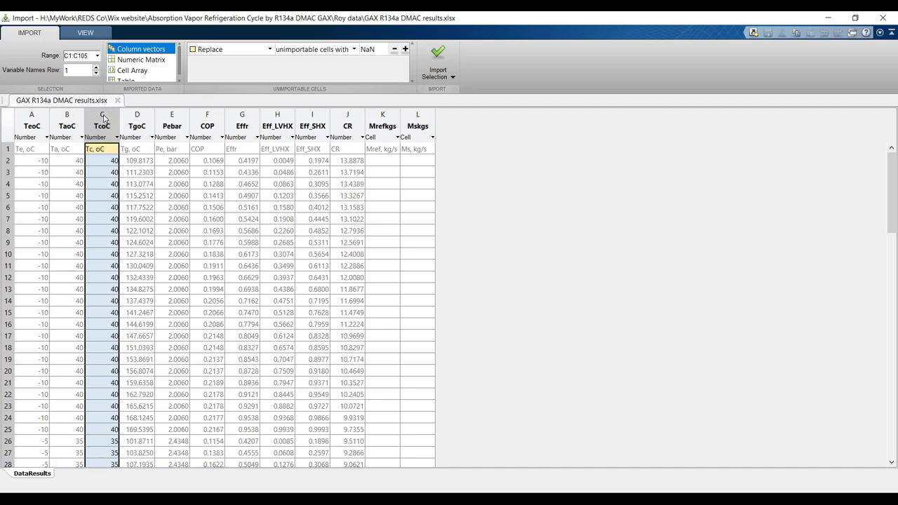
click(143, 115)
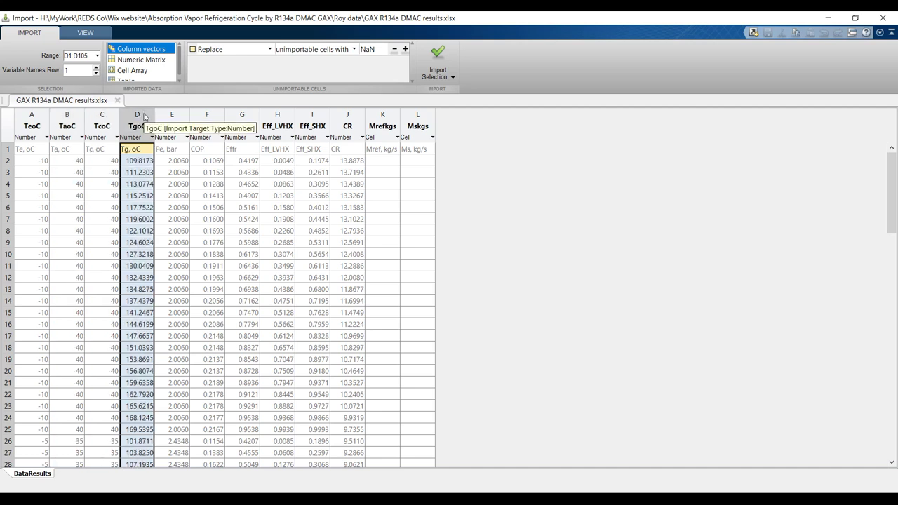
click(173, 116)
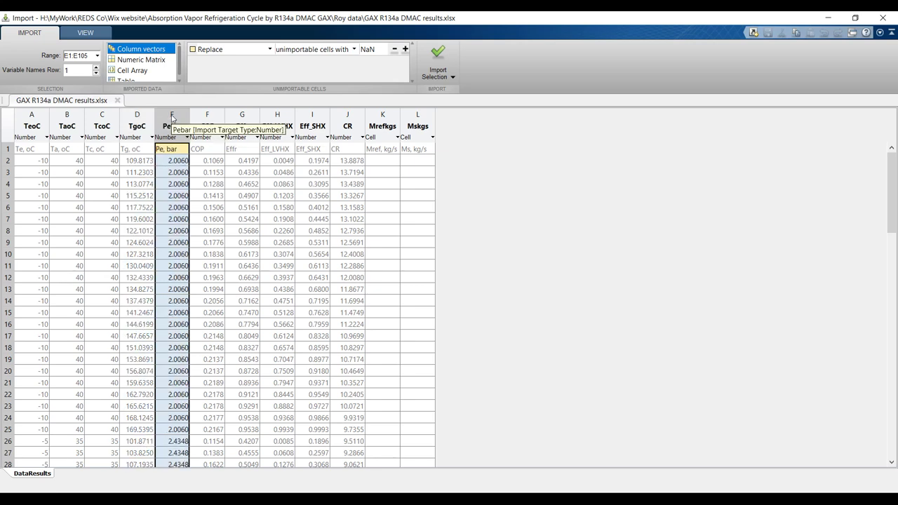
drag(26, 116, 169, 123)
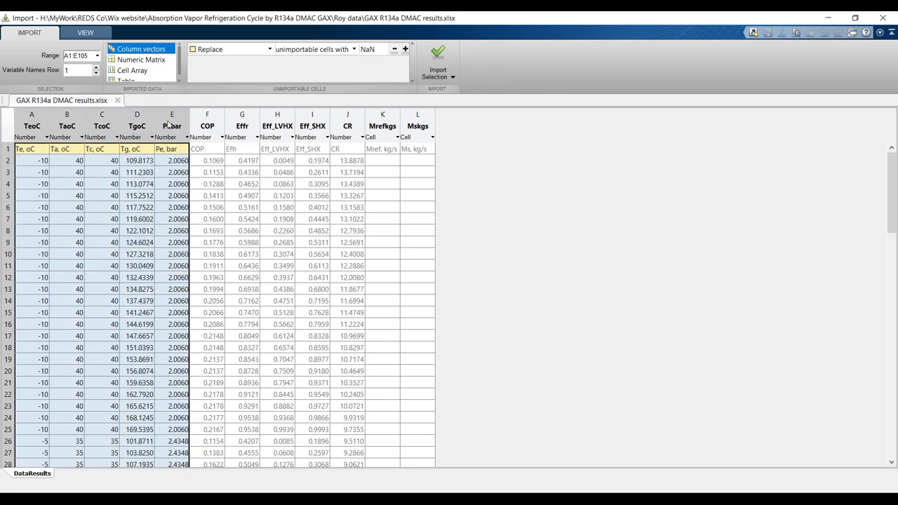
scroll(125, 275, down, 20)
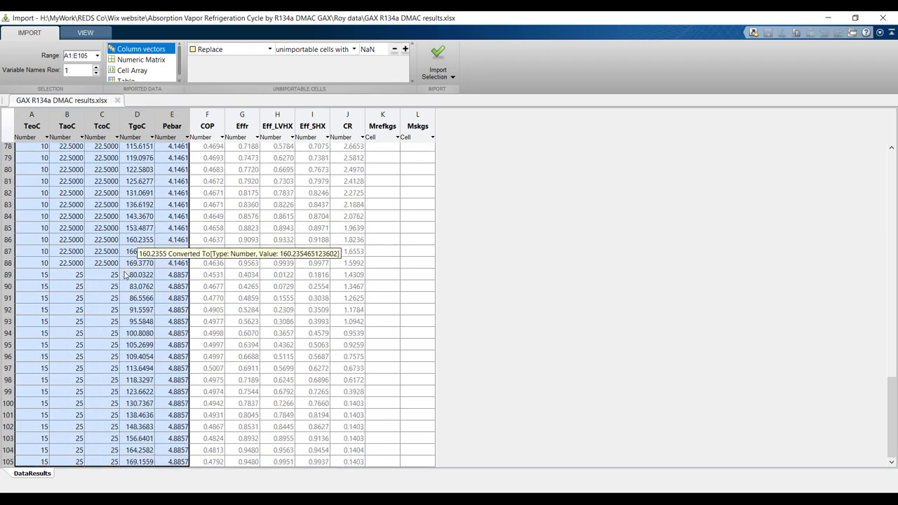
scroll(116, 290, up, 12)
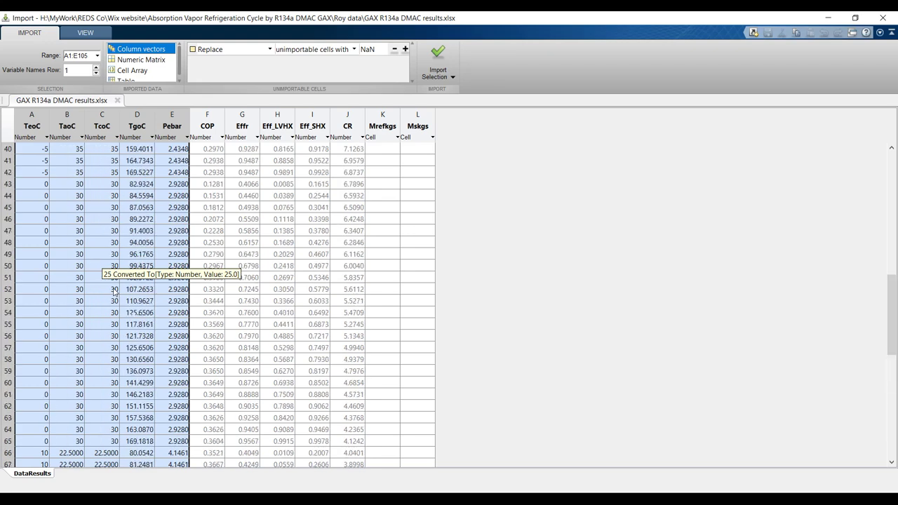
scroll(114, 292, up, 14)
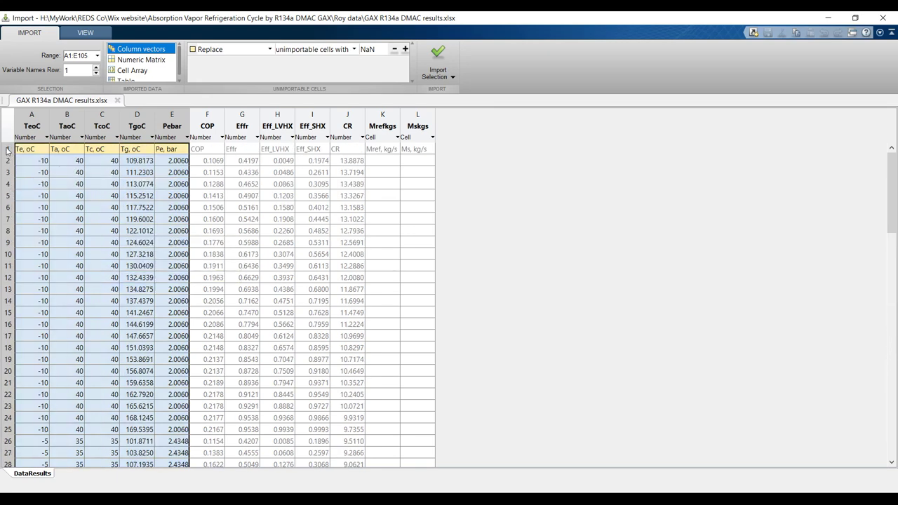
- Import columns A to E (Te to Pe) as a numeric matrix, excluding rows with unimportable cells
click(124, 61)
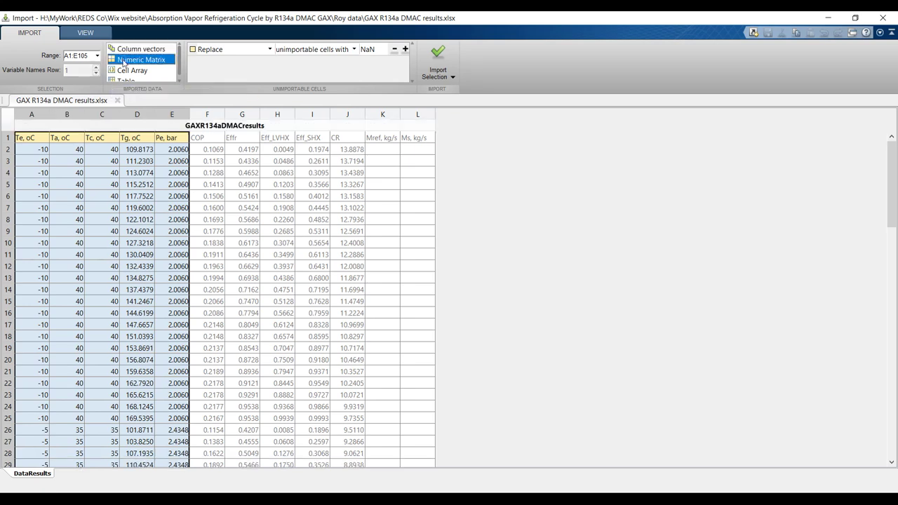
click(8, 137)
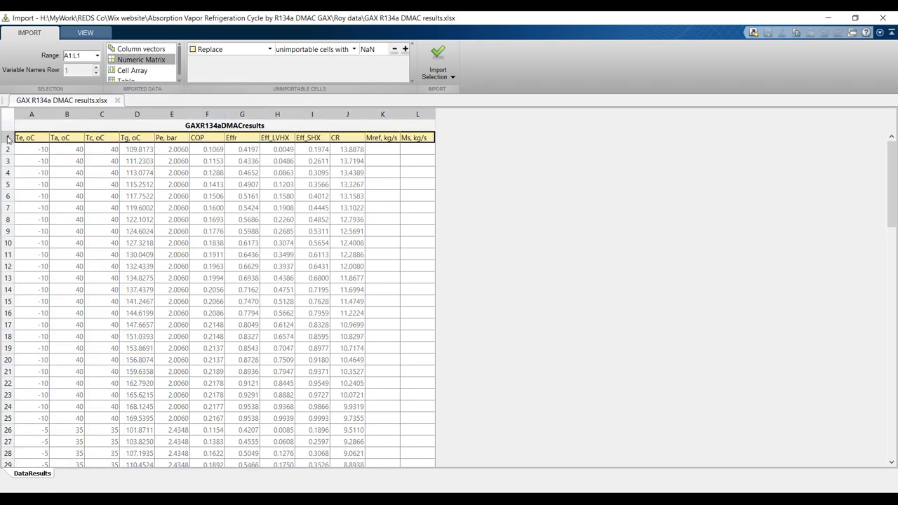
click(270, 49)
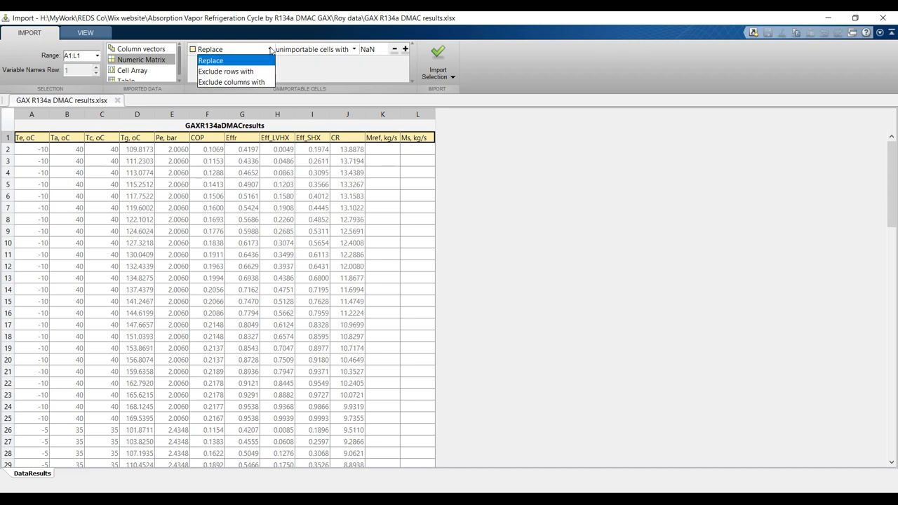
click(244, 71)
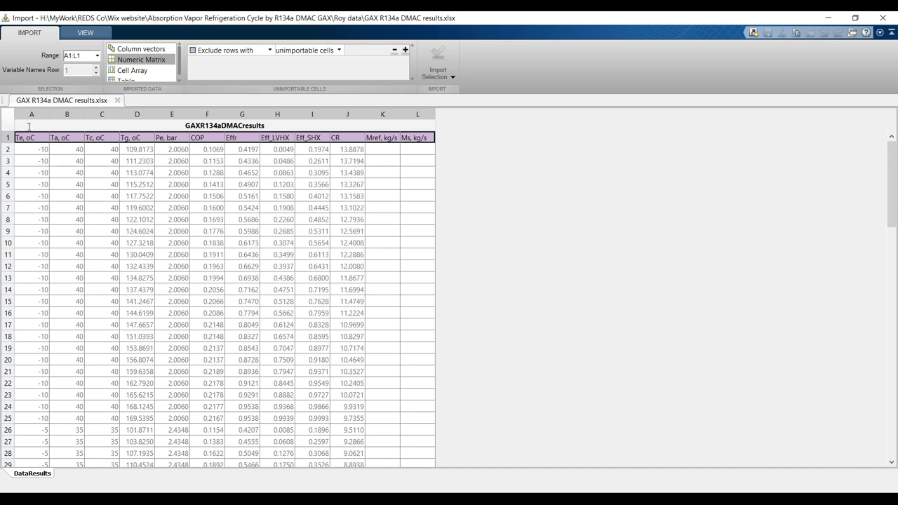
drag(30, 116, 163, 122)
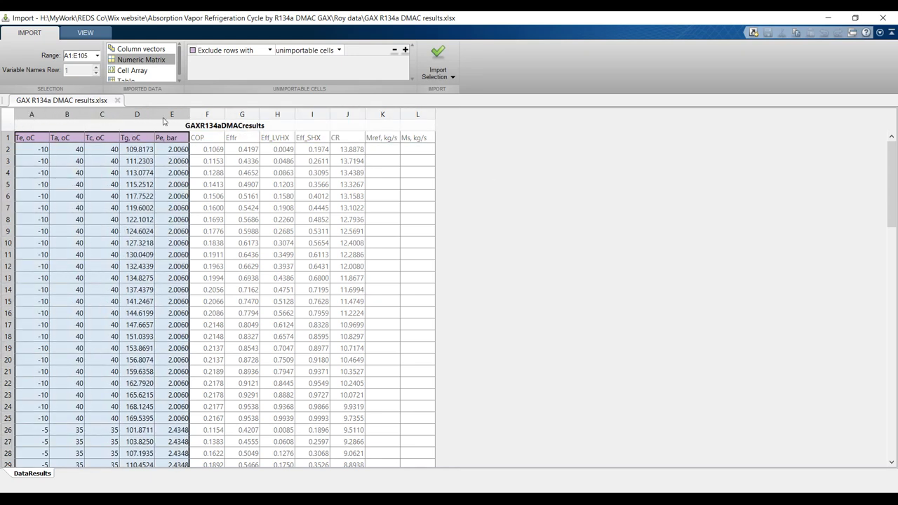
click(442, 55)
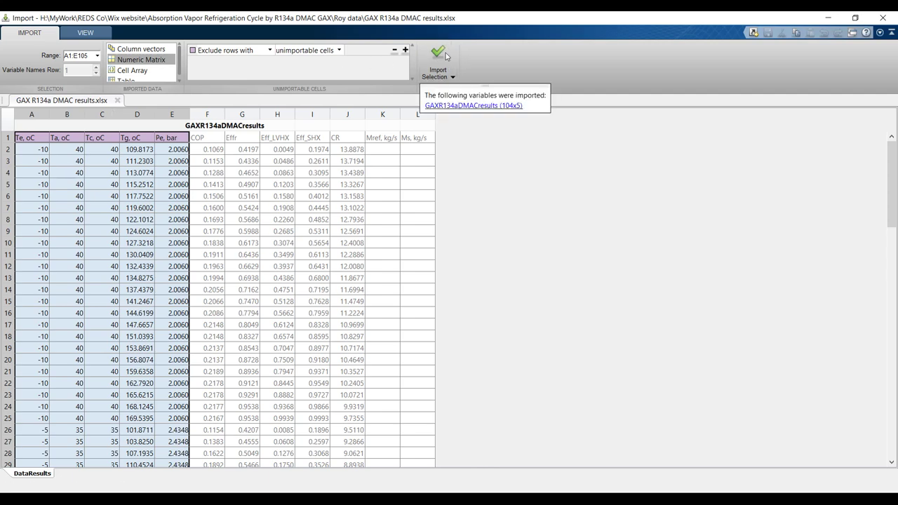
- Switch back to the main MATLAB window and rename the imported 104x5 variable as Inputs
mouse_move(484, 497)
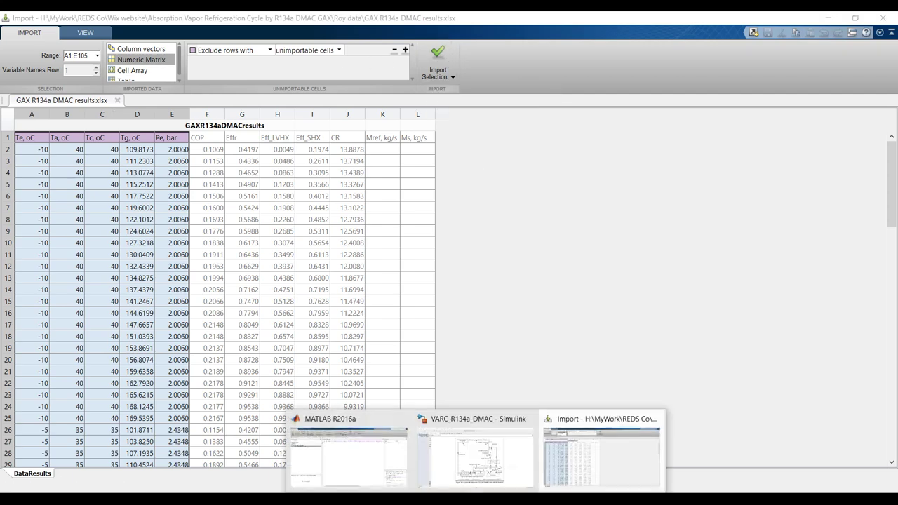
click(381, 470)
click(765, 143)
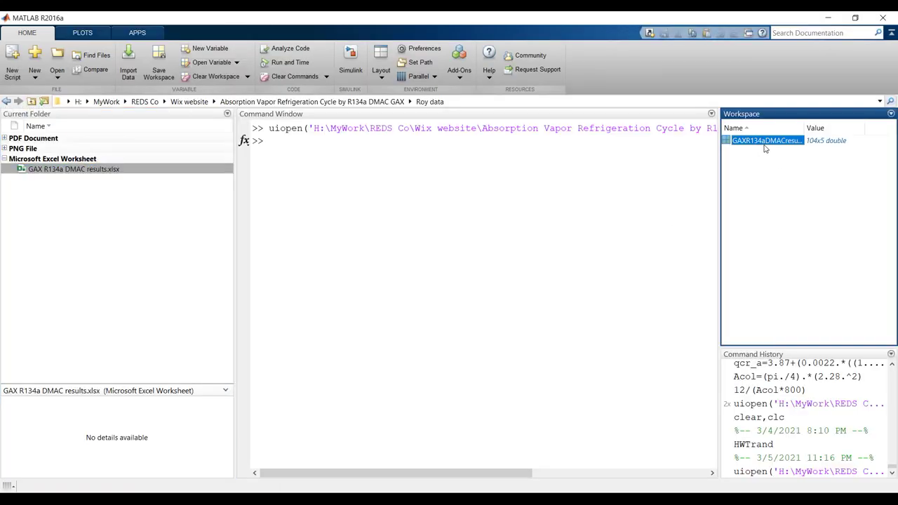
click(764, 143)
key(BackSpace)
key(Return)
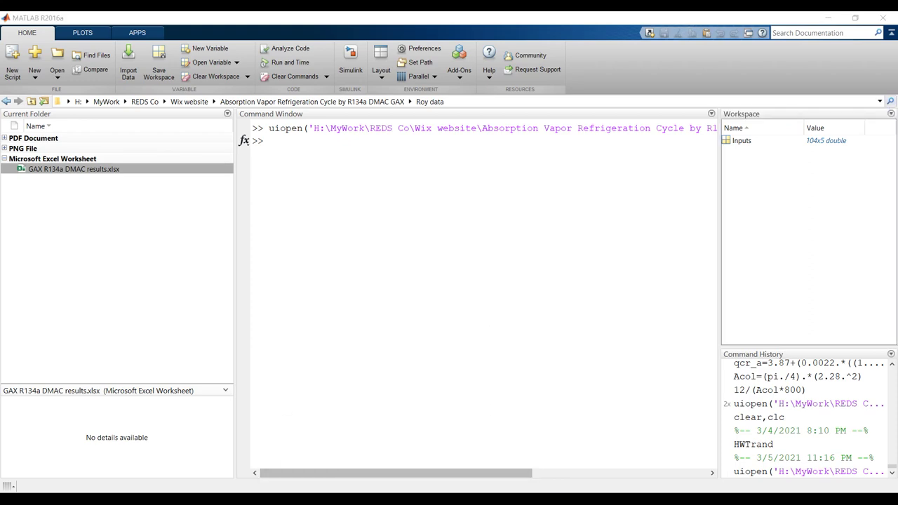
- Switch to the import window and import columns F to J (COP to CR) as a numeric matrix, excluding rows with unimportable cells
mouse_move(516, 500)
click(574, 456)
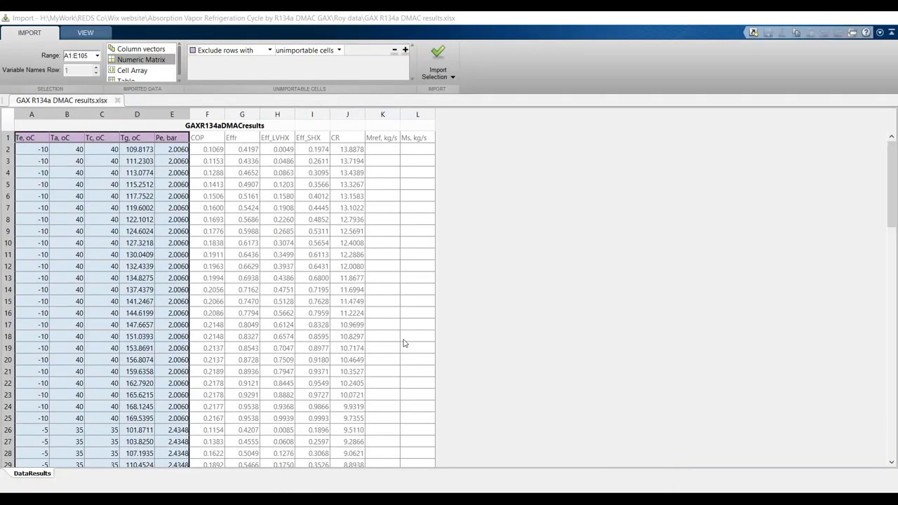
click(207, 114)
drag(216, 119, 248, 121)
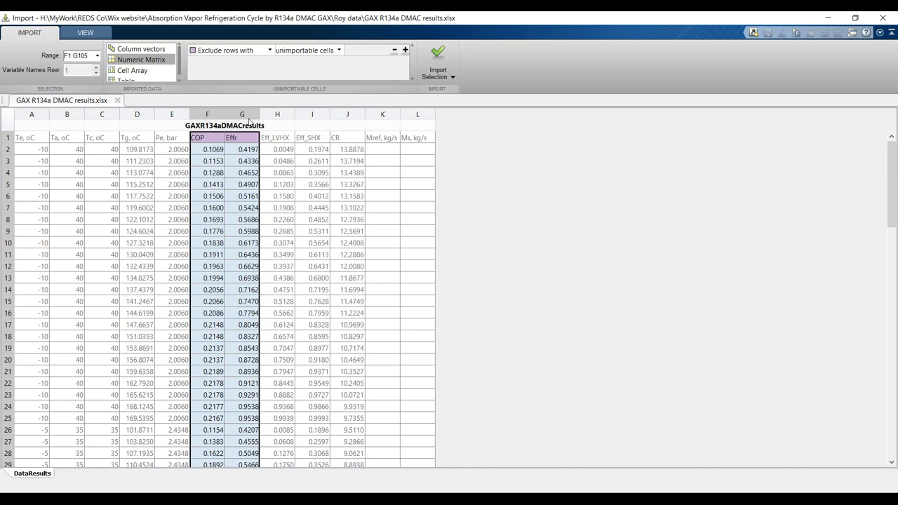
drag(248, 120, 280, 122)
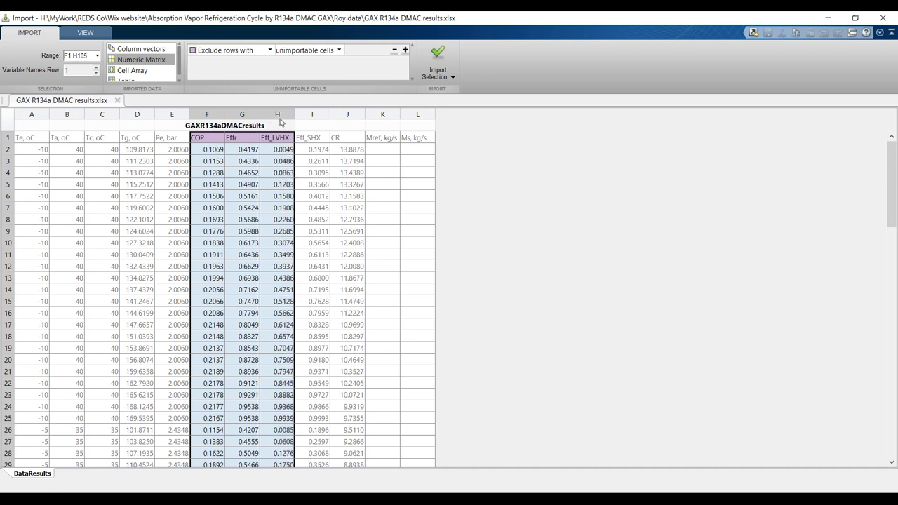
drag(280, 122, 300, 121)
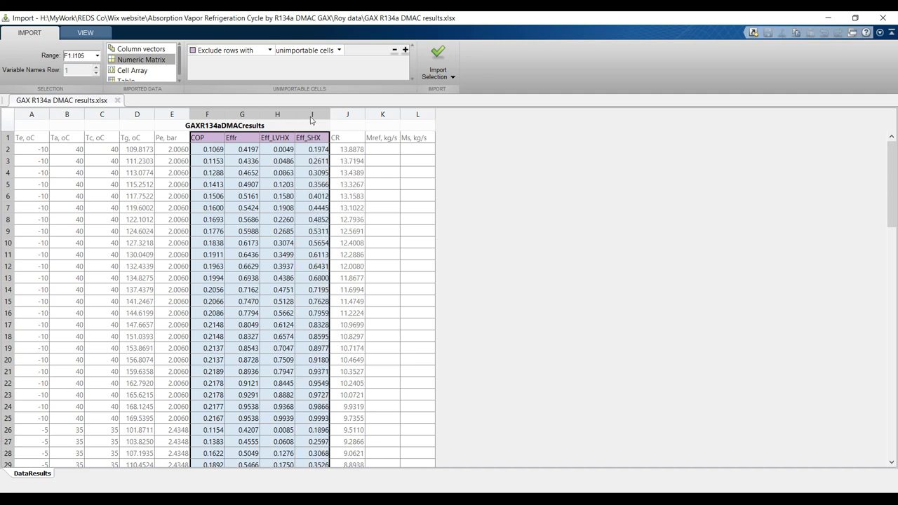
drag(311, 120, 343, 118)
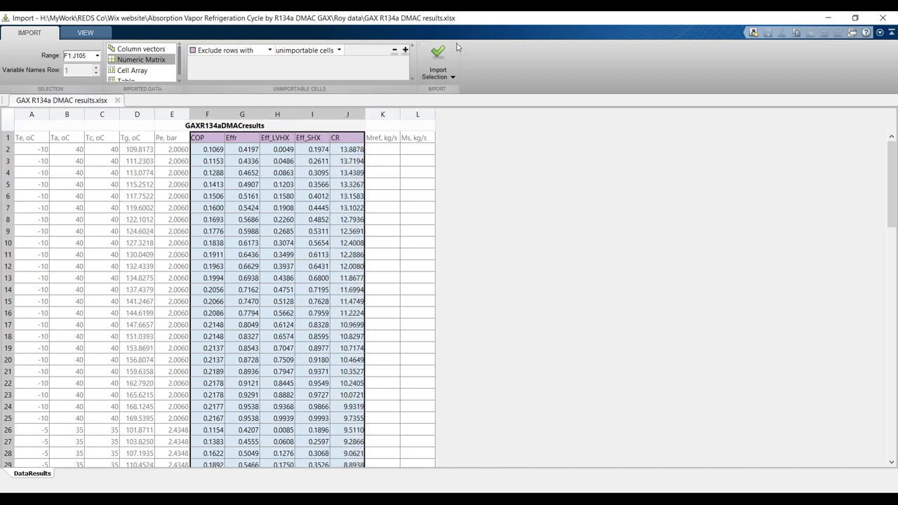
click(436, 52)
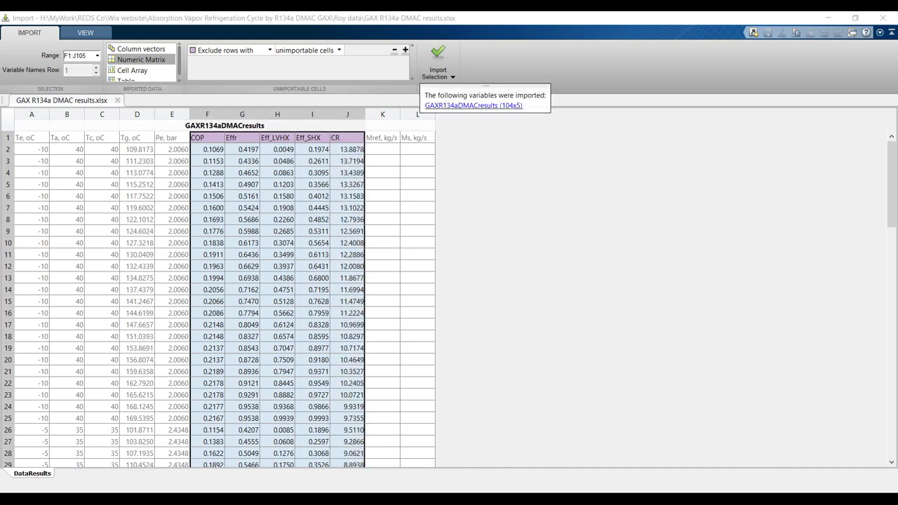
- Return to the main MATLAB window and rename the newly imported results matrix in the workspace as Outputs
click(372, 469)
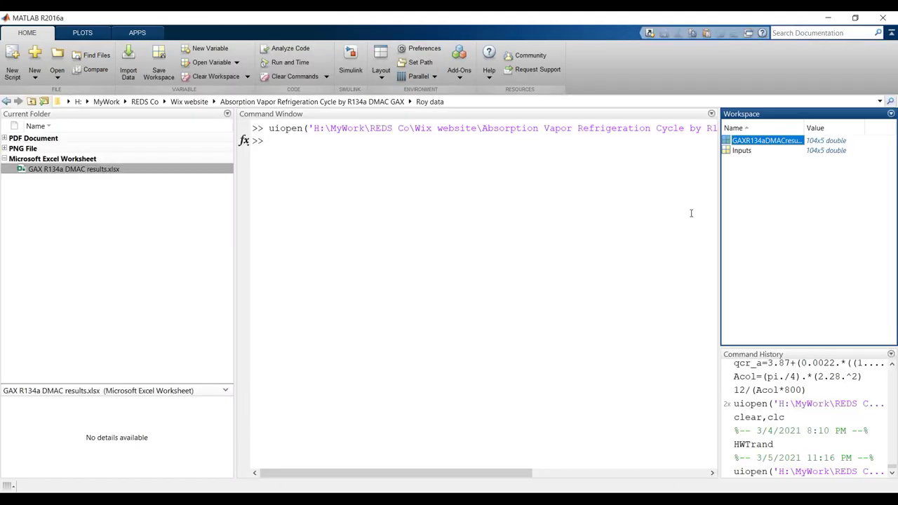
click(756, 145)
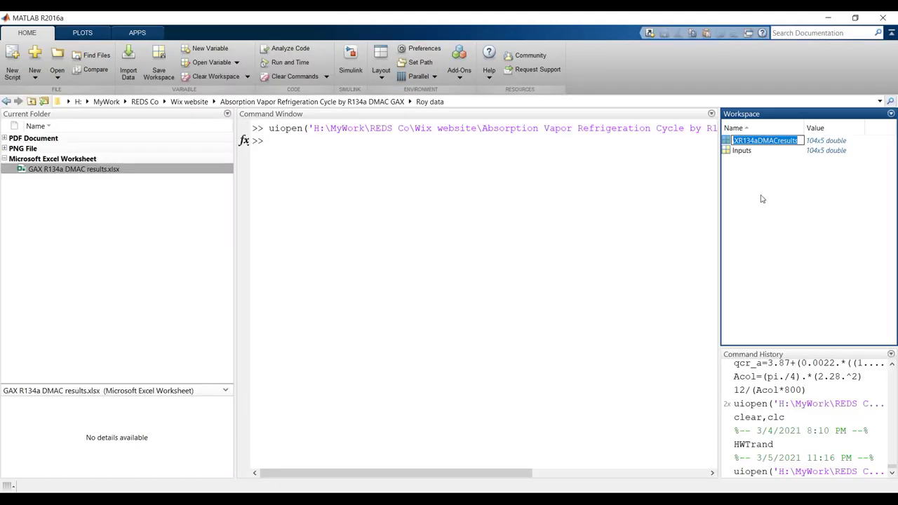
text(Outputs)
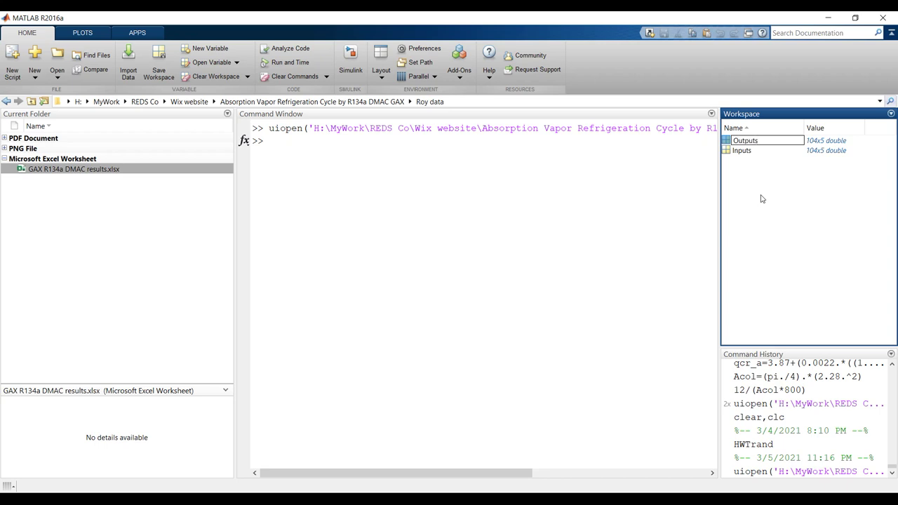
click(761, 200)
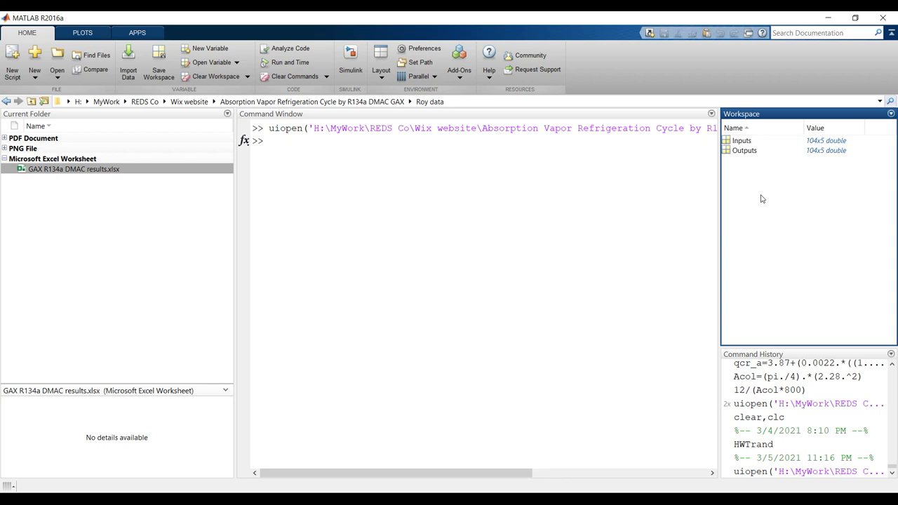
- Open the Outputs variable, check its five data columns, and close the variable view again
click(734, 142)
click(734, 151)
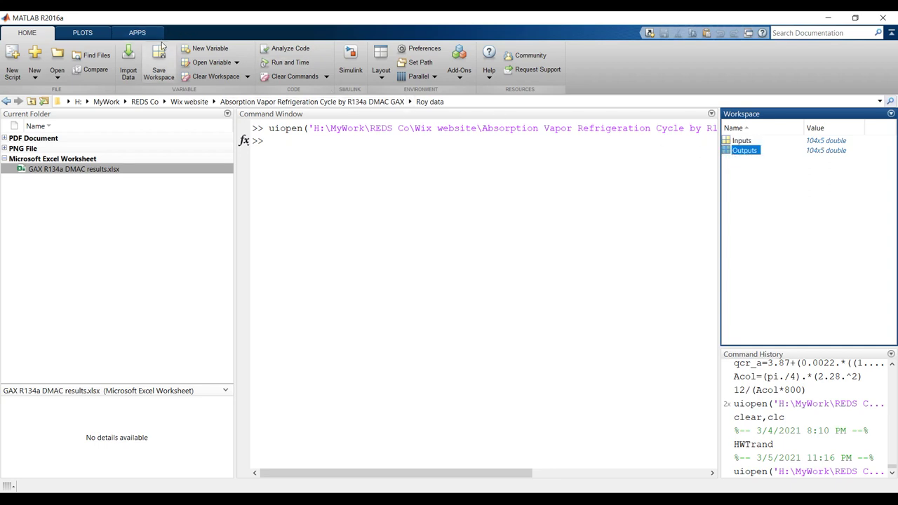
double_click(729, 153)
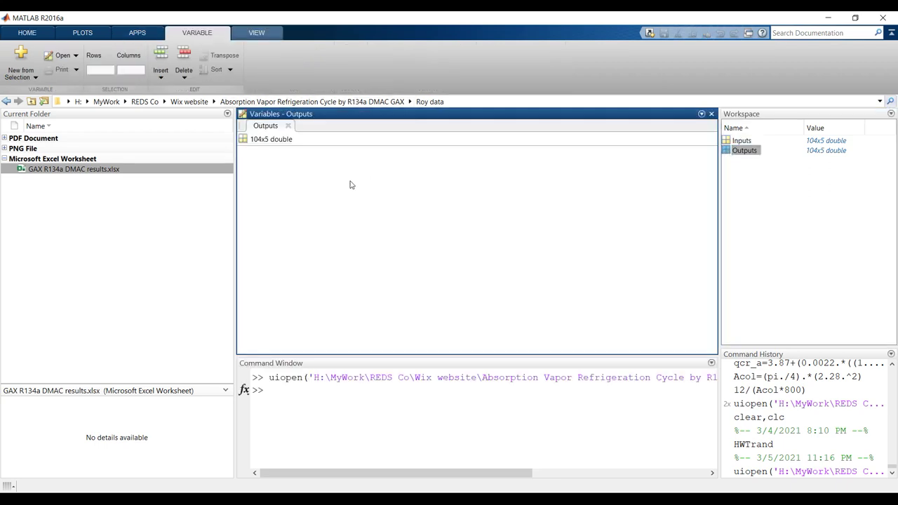
click(266, 154)
drag(267, 154, 407, 154)
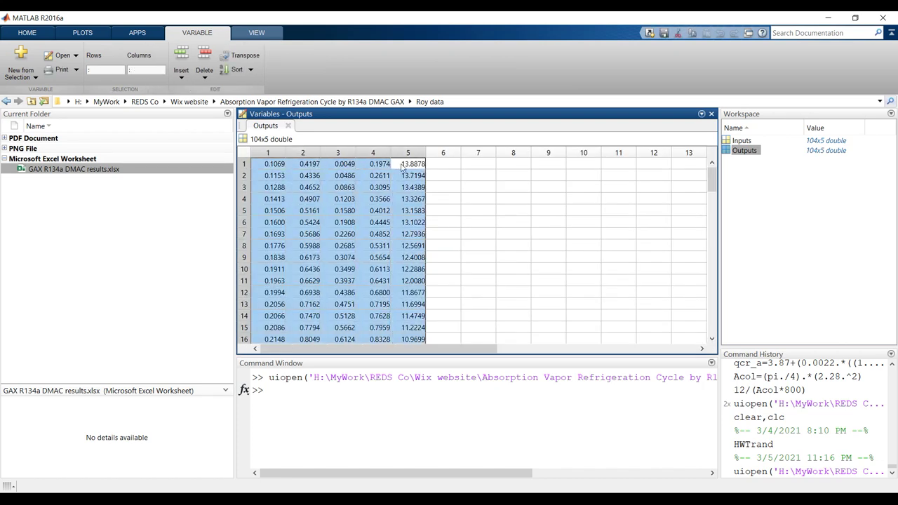
click(711, 115)
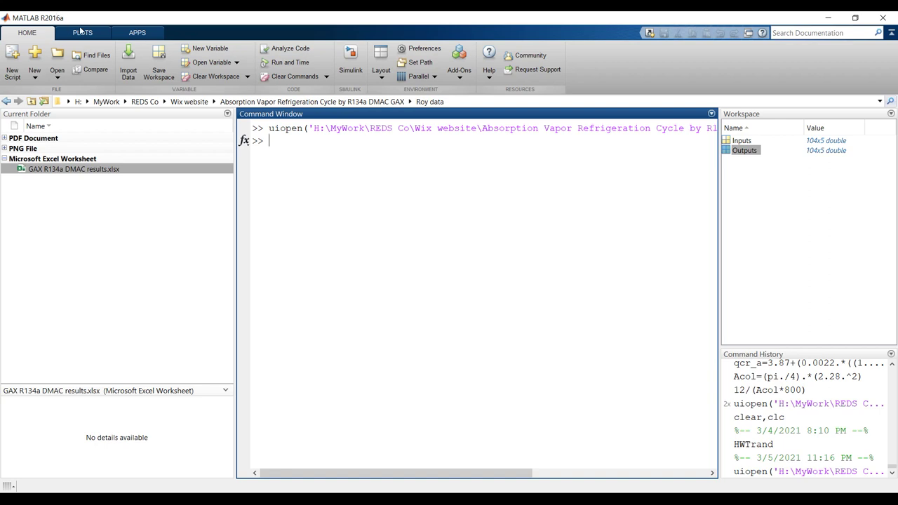
- Launch the Neural Net Fitting app and proceed past its welcome page to the data selection
click(138, 33)
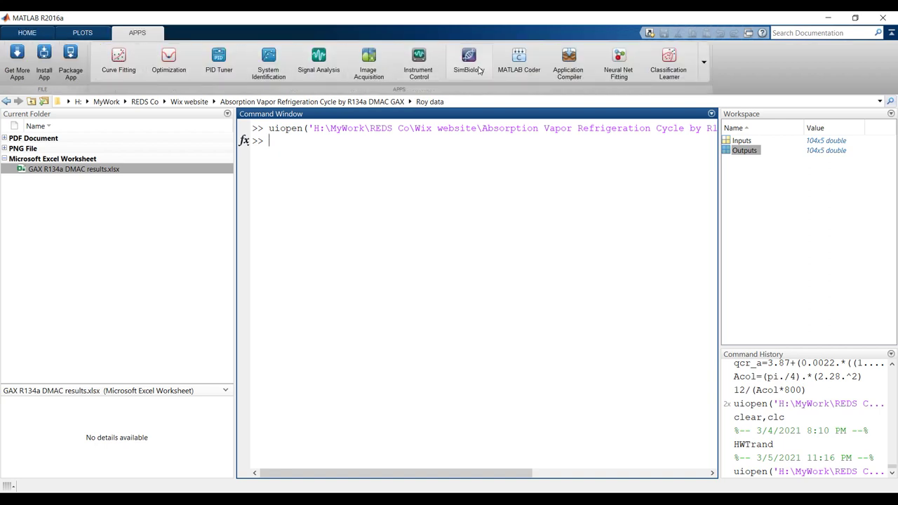
click(619, 61)
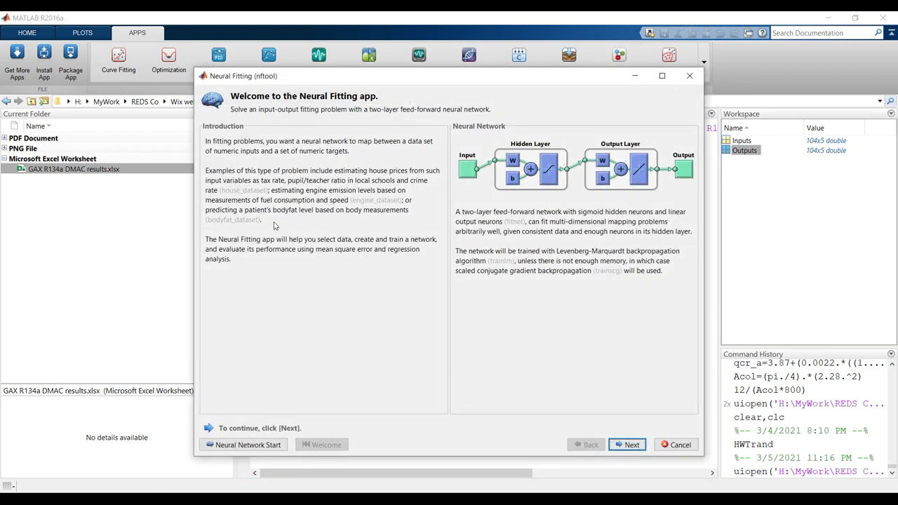
click(627, 444)
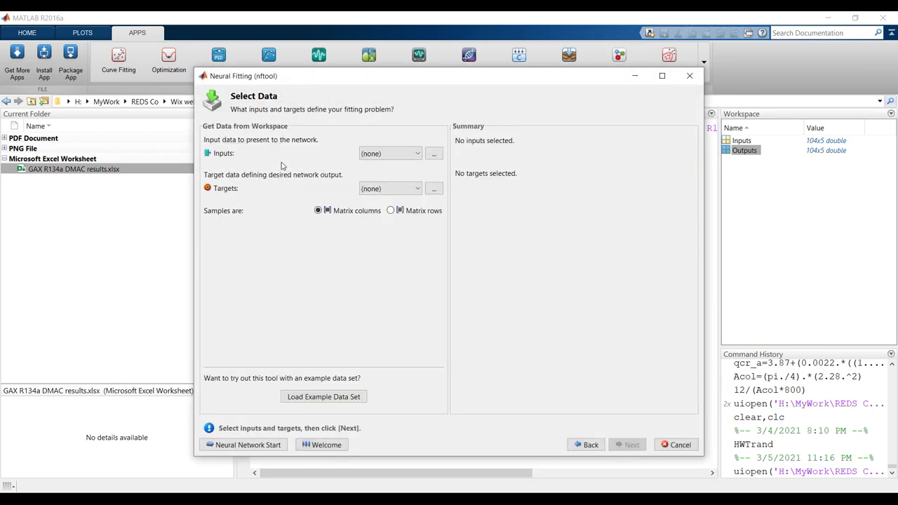
- Set Inputs as the network's input data and Outputs as its targets, with samples as matrix rows, and continue
click(411, 157)
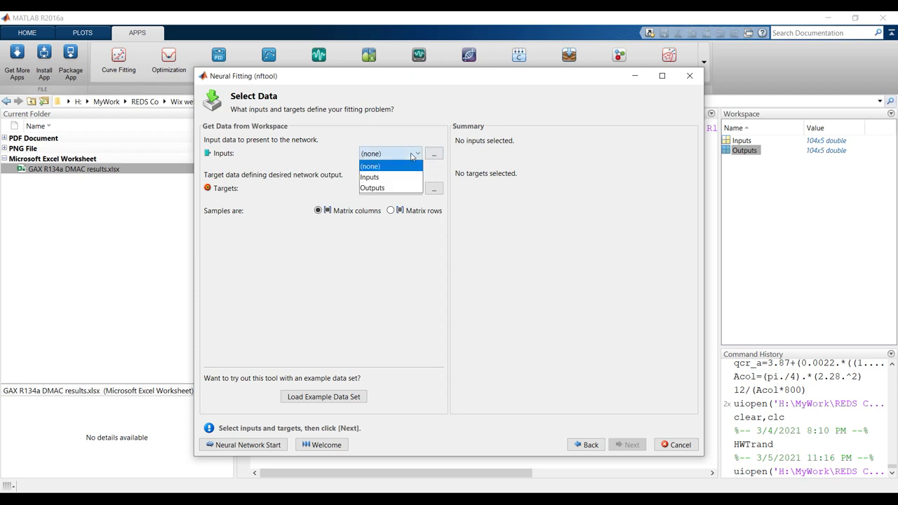
click(379, 176)
click(390, 190)
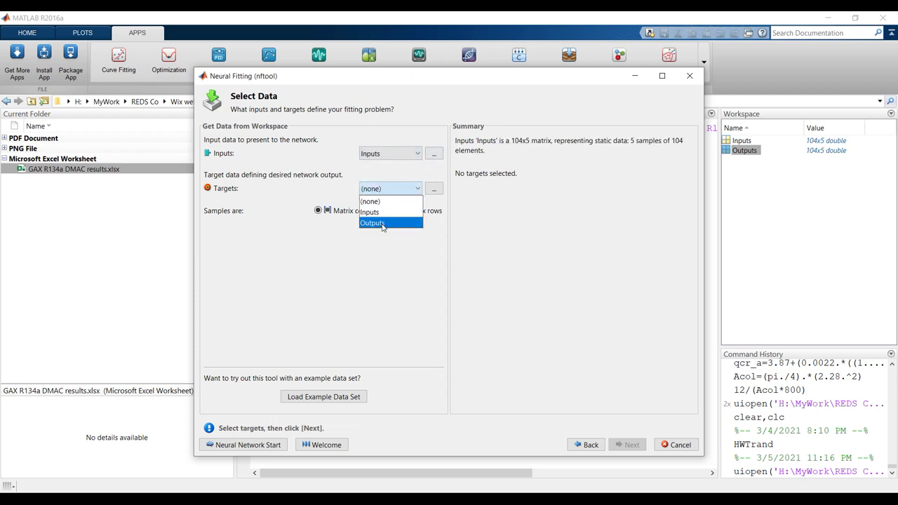
click(384, 223)
click(390, 211)
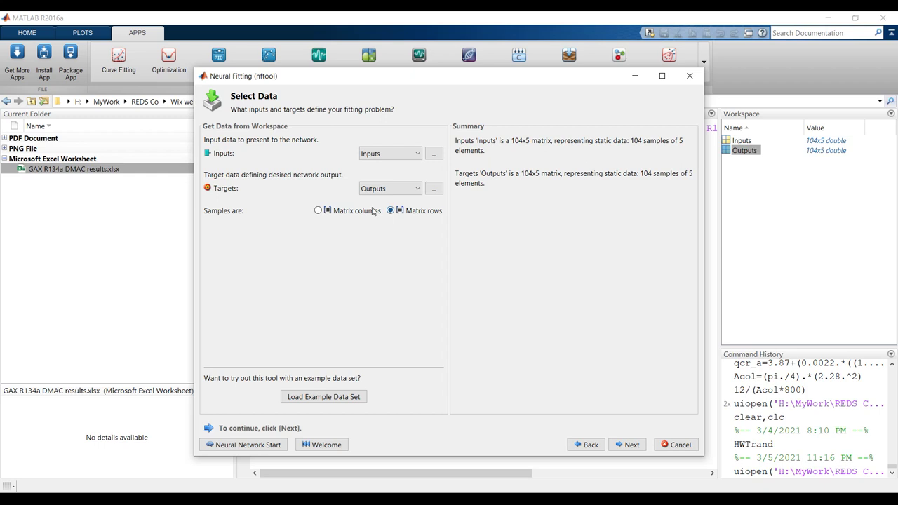
click(629, 445)
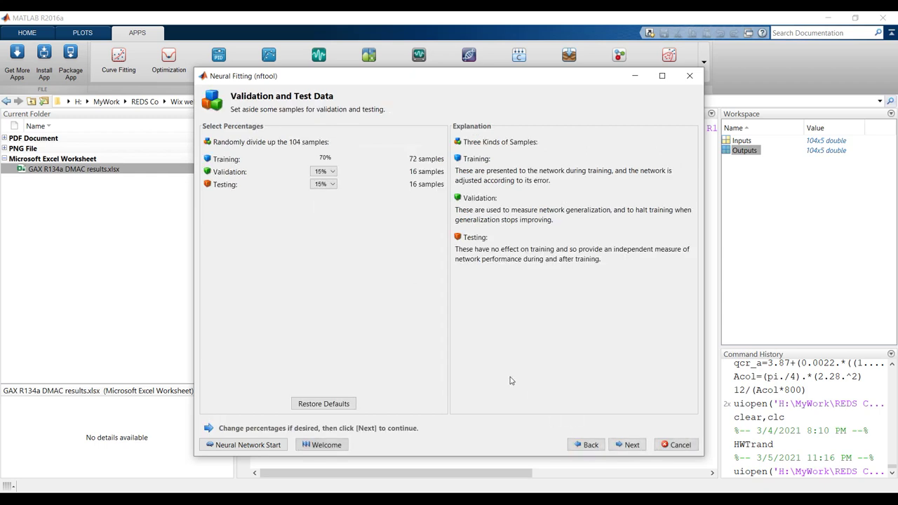
- Divide the samples with 15% for validation and 10% for testing, and proceed to the network architecture
click(334, 172)
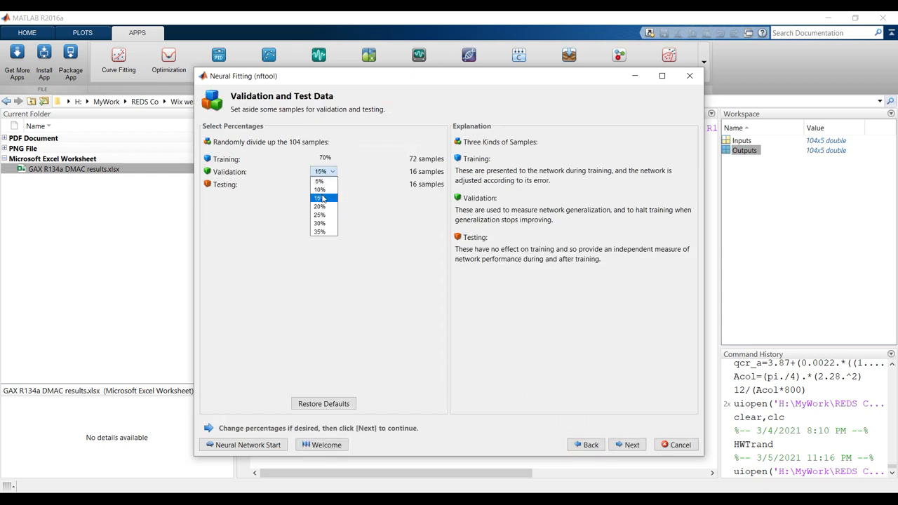
click(320, 199)
click(324, 184)
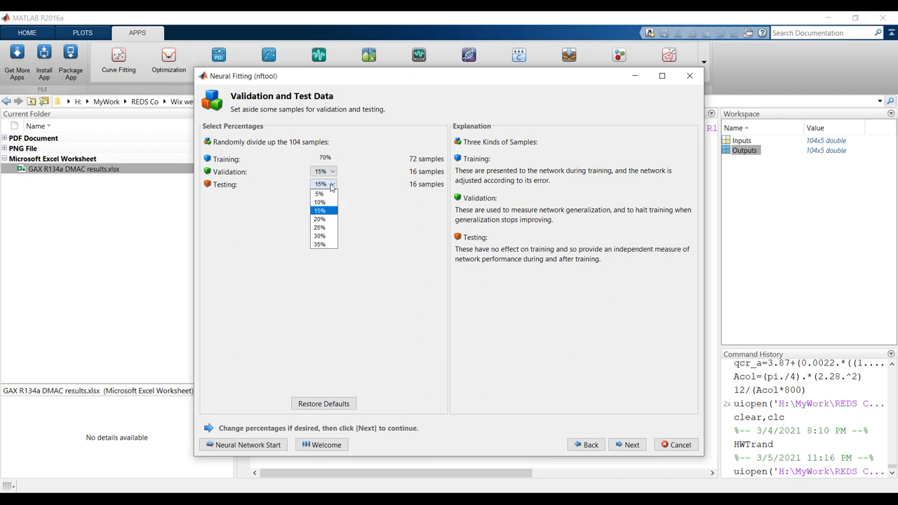
click(325, 203)
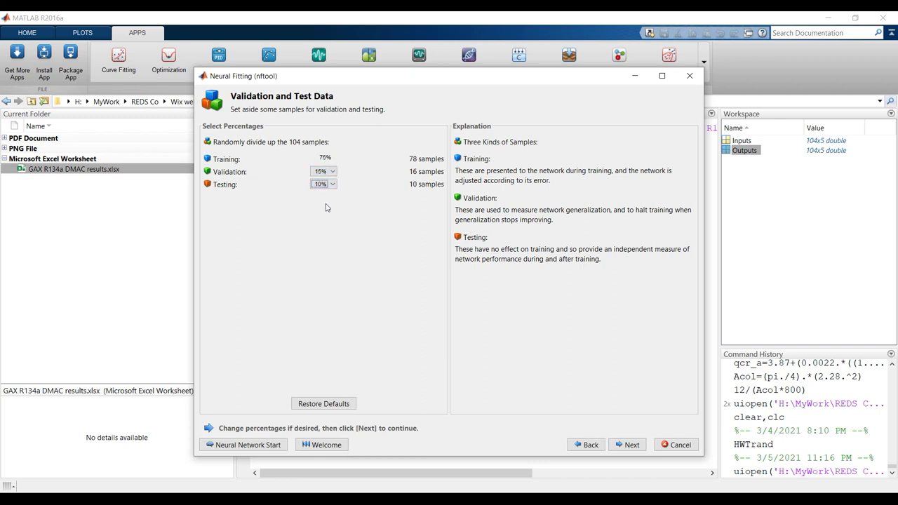
click(632, 448)
- Set the number of hidden neurons to 5 and train the network with the Levenberg-Marquardt algorithm
drag(409, 156, 395, 156)
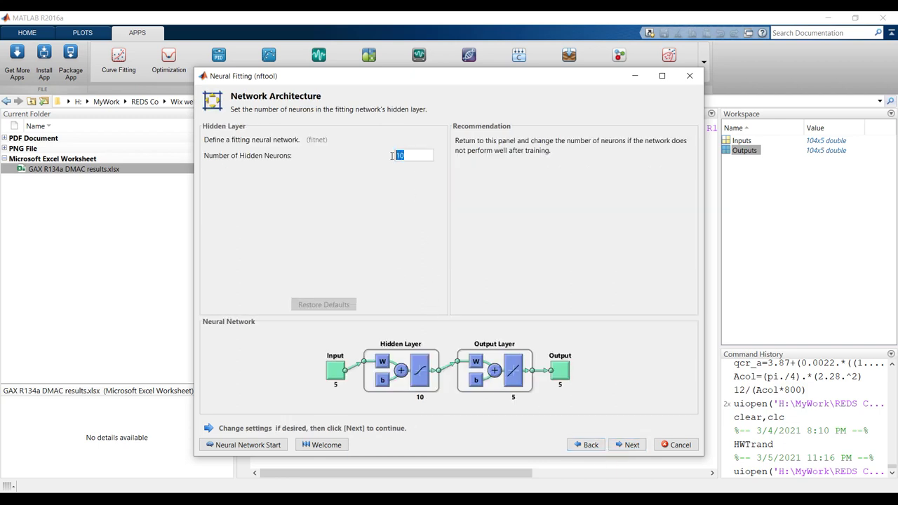
text(5)
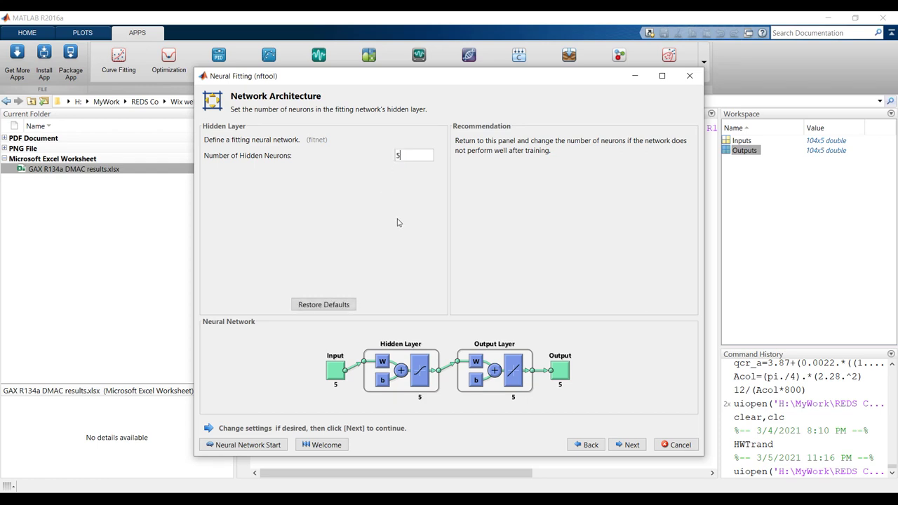
click(631, 445)
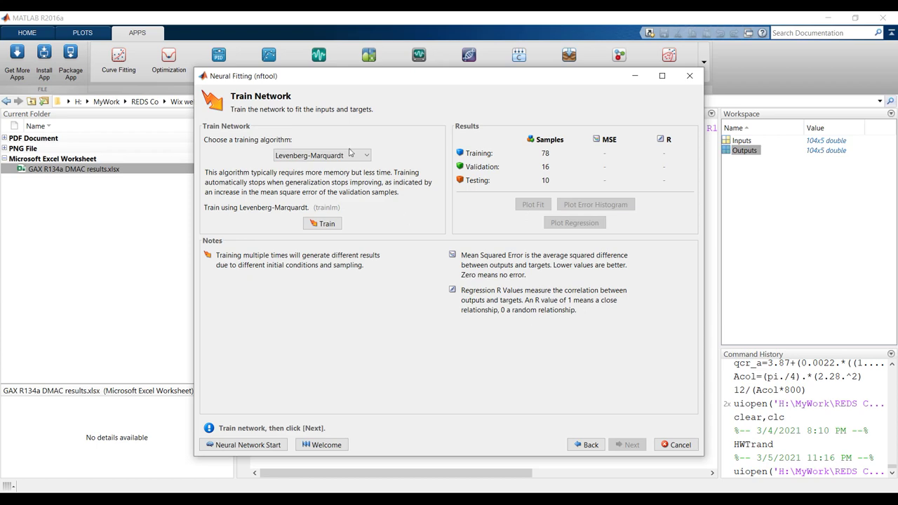
click(325, 225)
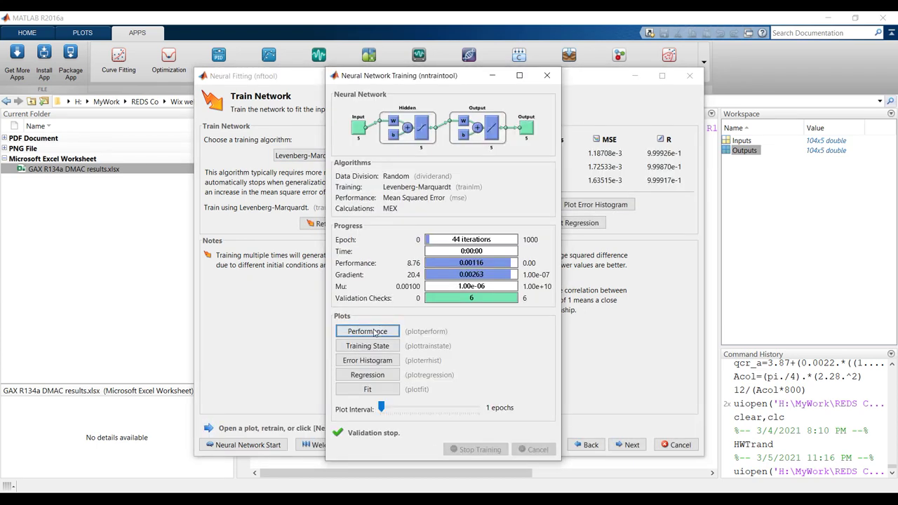
- Examine the trained network's performance plot, moving it aside, and its regression plots for training, validation, test and all data
click(362, 331)
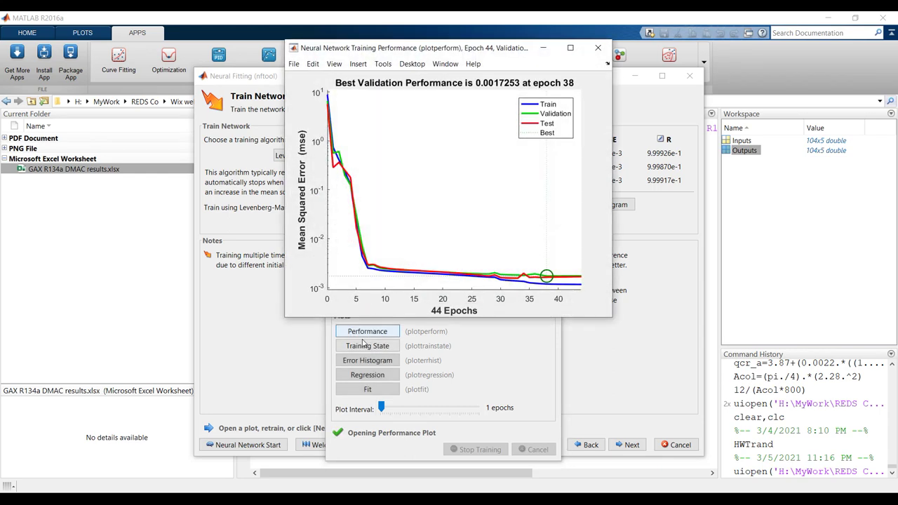
drag(414, 49, 596, 75)
click(377, 376)
click(377, 375)
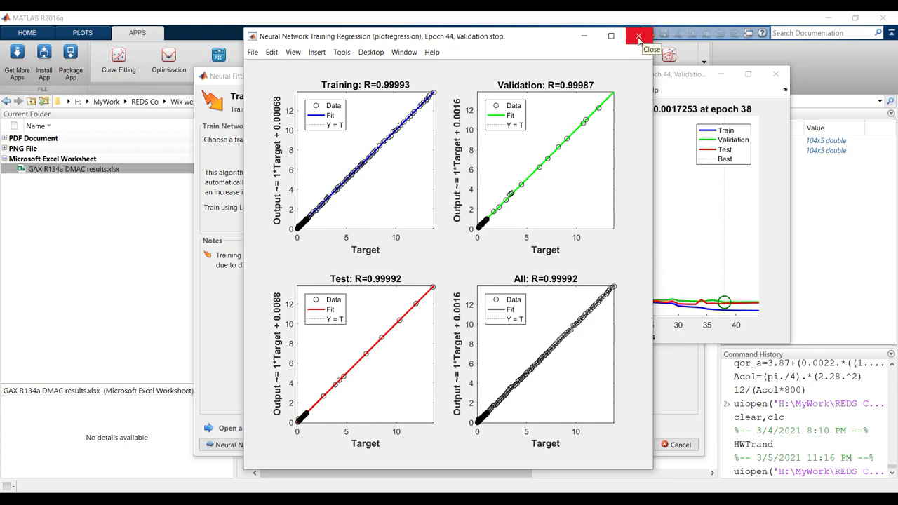
click(639, 38)
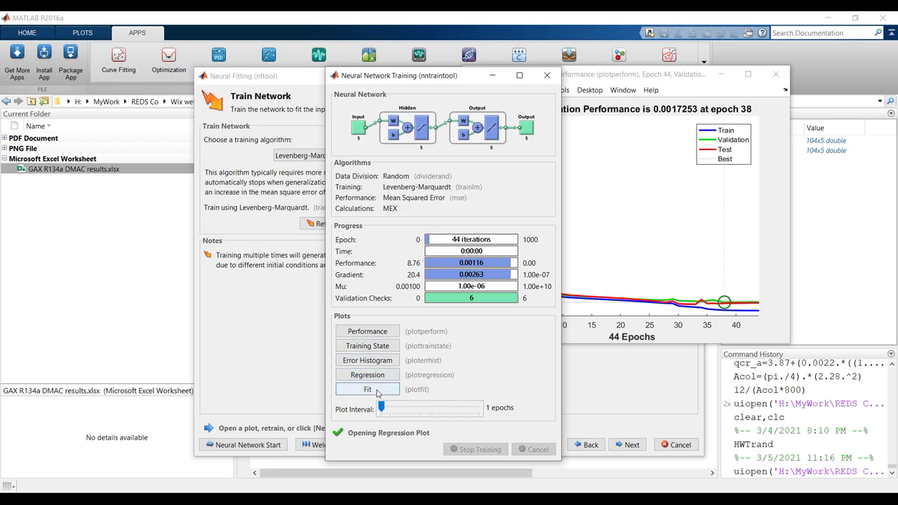
- Look through the fitting wizard's network evaluation options and the Deploy Solution options for generating functions and diagrams
click(284, 326)
click(630, 445)
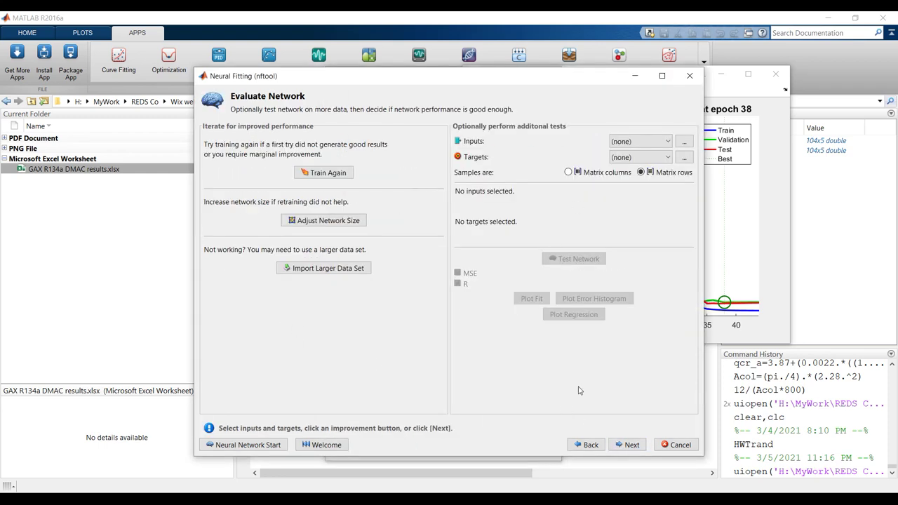
click(628, 445)
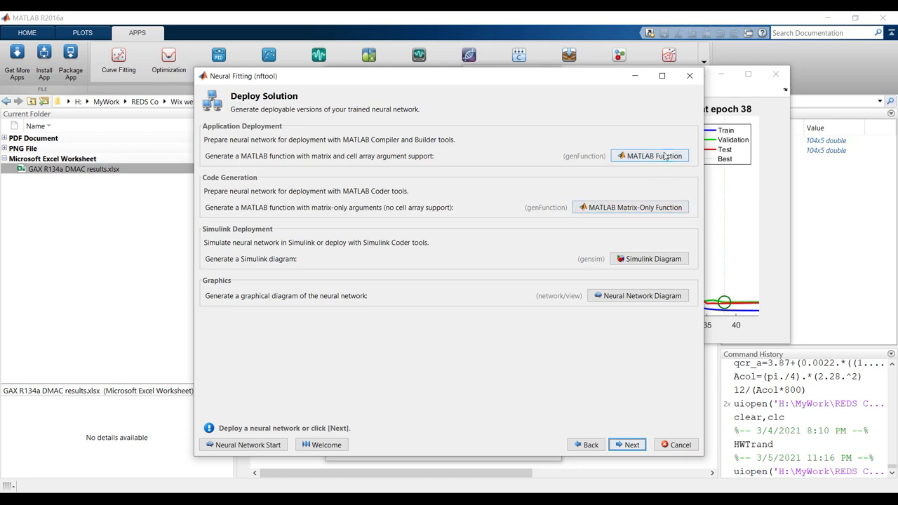
- Close the Neural Fitting wizard, the training performance plot and the Neural Network Training window
click(693, 81)
click(775, 74)
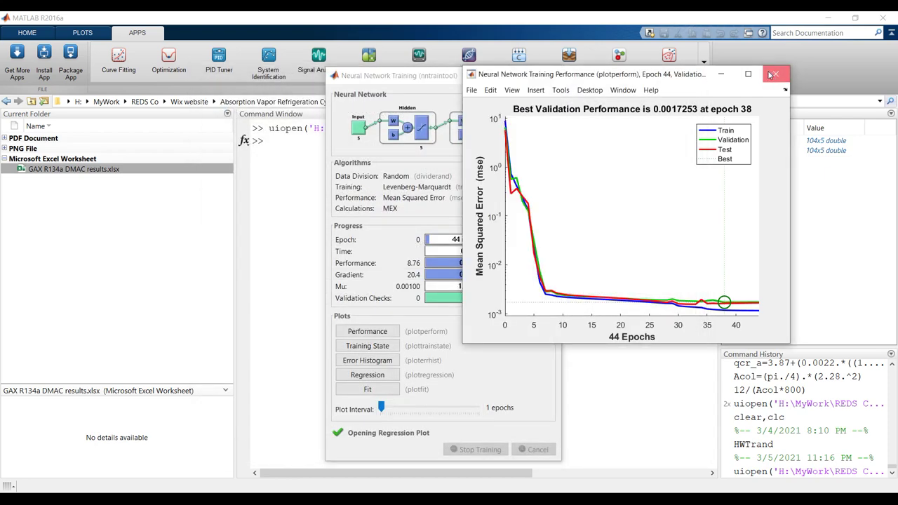
click(547, 76)
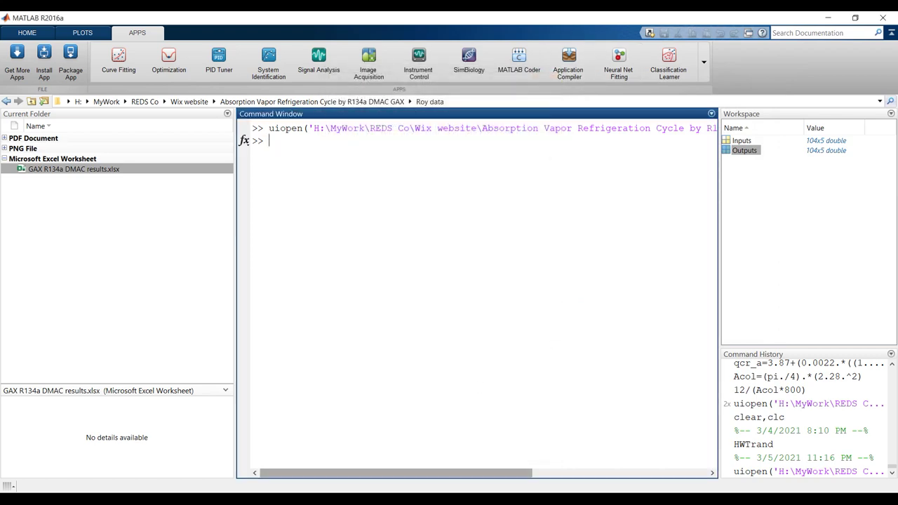
- Close the Import window, go up to the Absorption Vapor Refrigeration Cycle by R134a DMAC GAX folder and open VARC_R134a_DMAC.slx
mouse_move(500, 487)
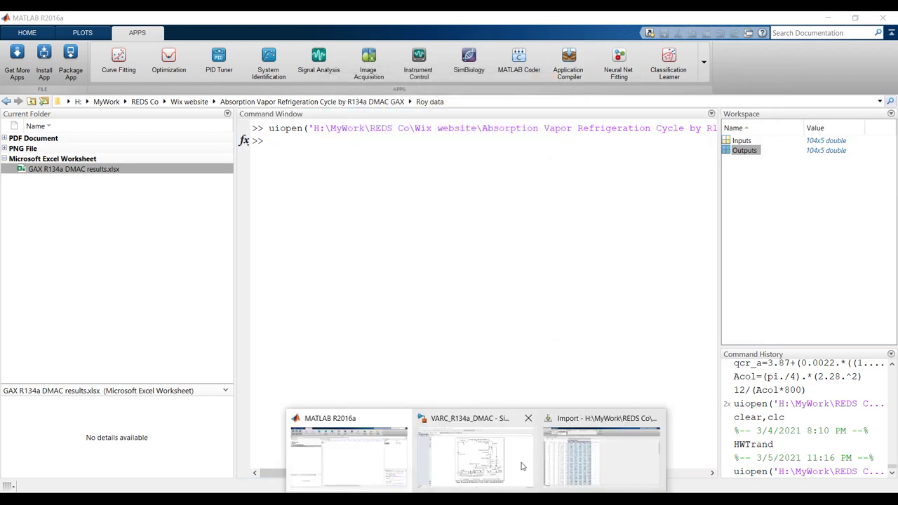
click(653, 418)
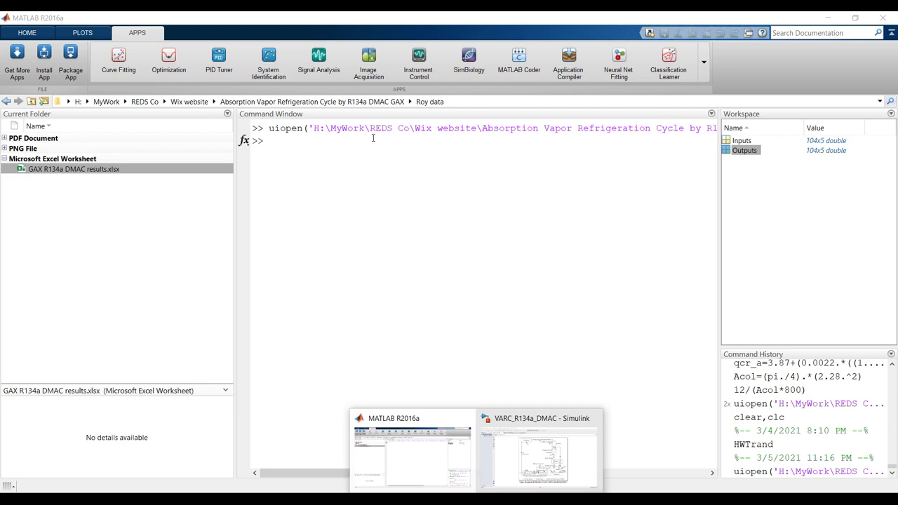
click(327, 105)
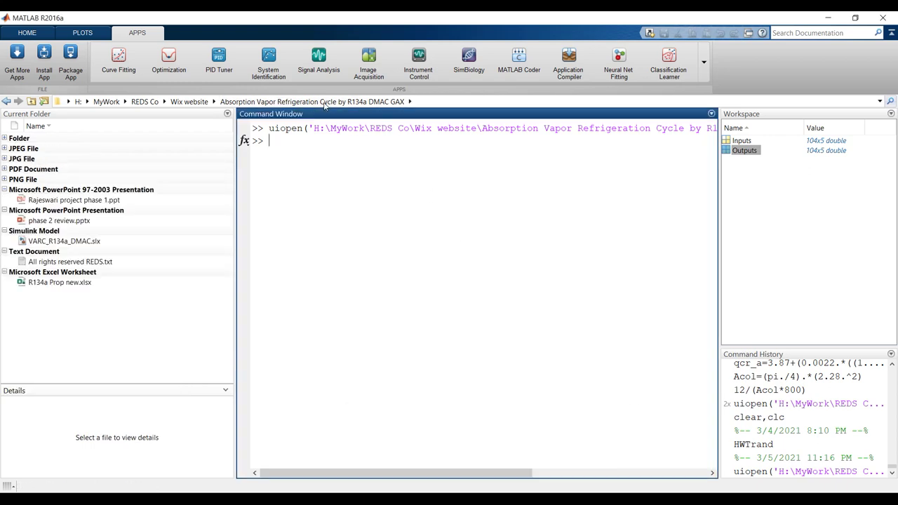
click(30, 243)
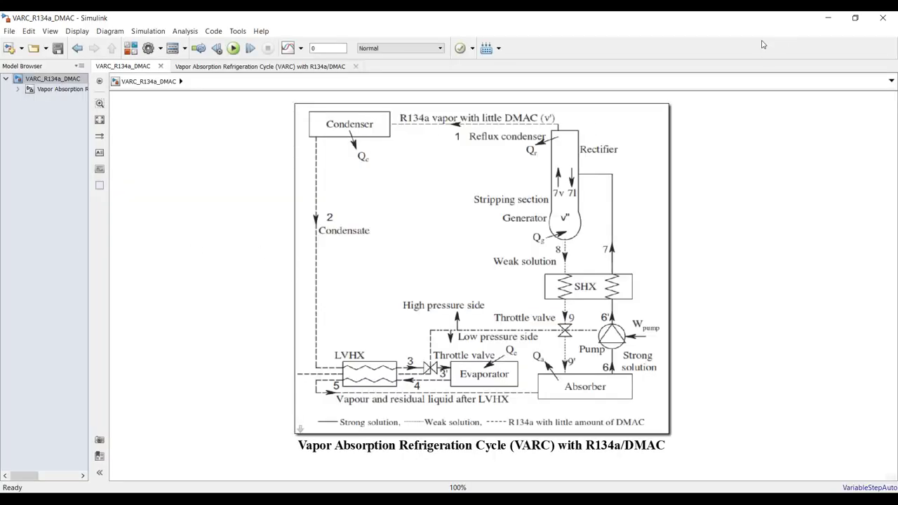
- Fit the cycle diagram to the view, look over the VARC block's parameters dialog and close it
click(100, 120)
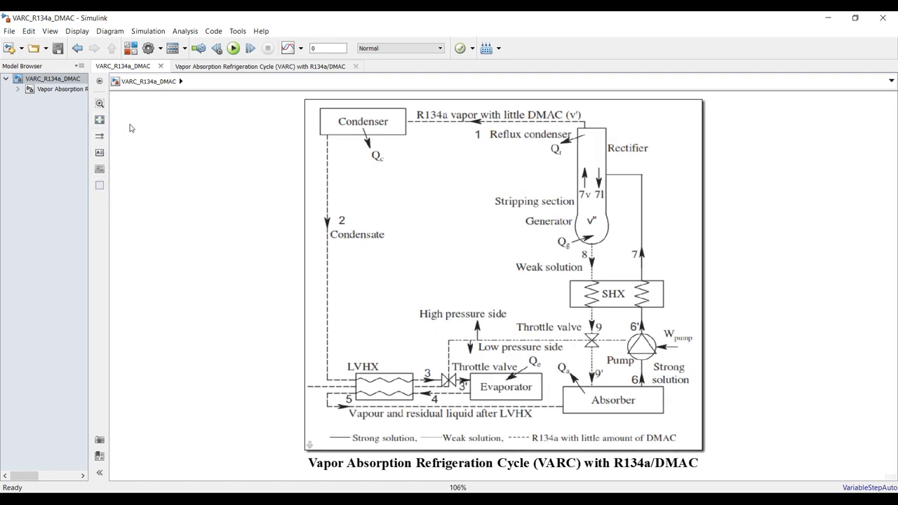
scroll(165, 130, down, 1)
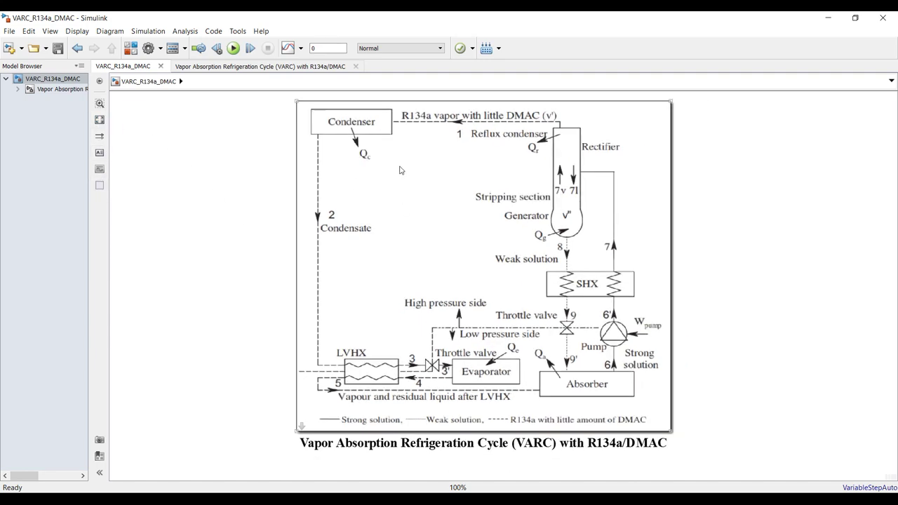
double_click(400, 170)
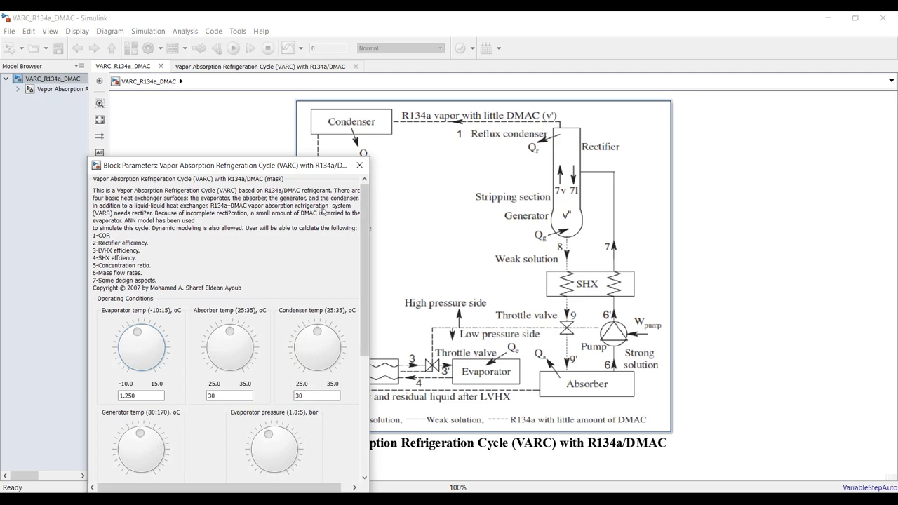
drag(254, 168, 504, 114)
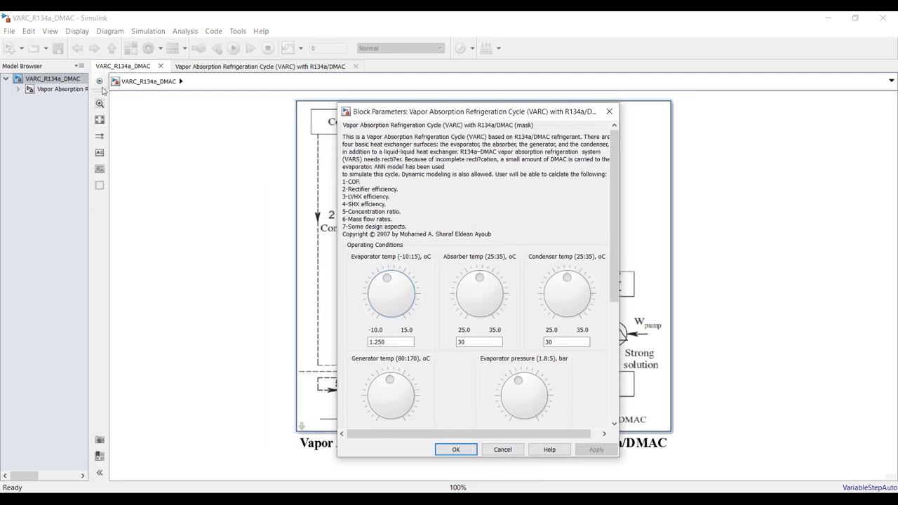
key(Return)
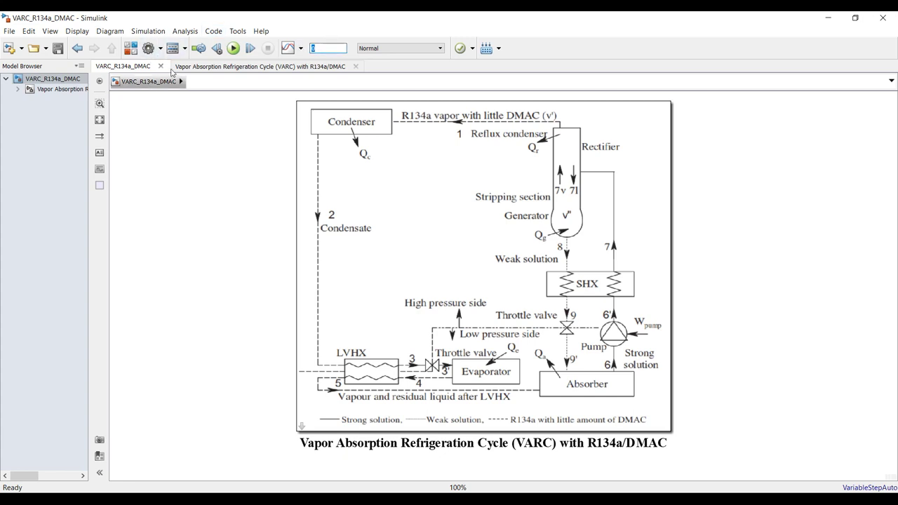
- Open the Vapor Absorption Refrigeration Cycle subsystem and view the function code of its VARC/R134a/DMAC process model, closing the code again
click(47, 89)
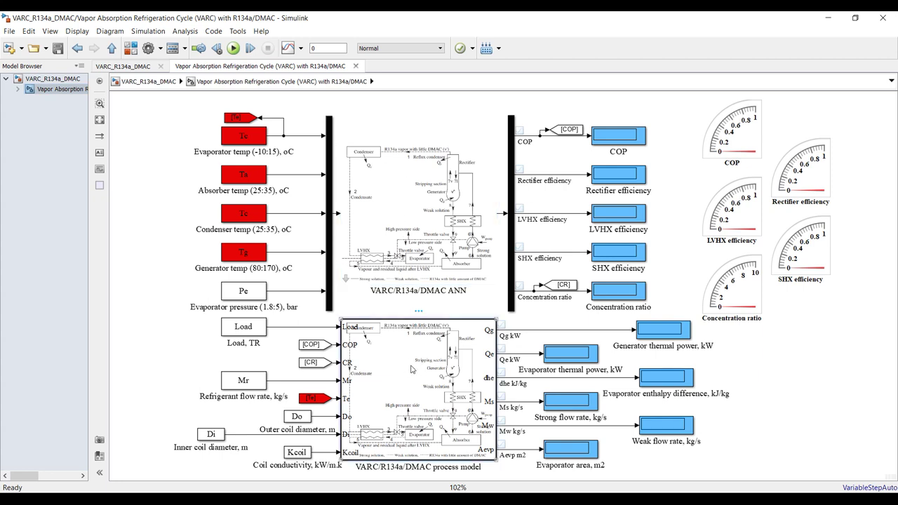
double_click(373, 365)
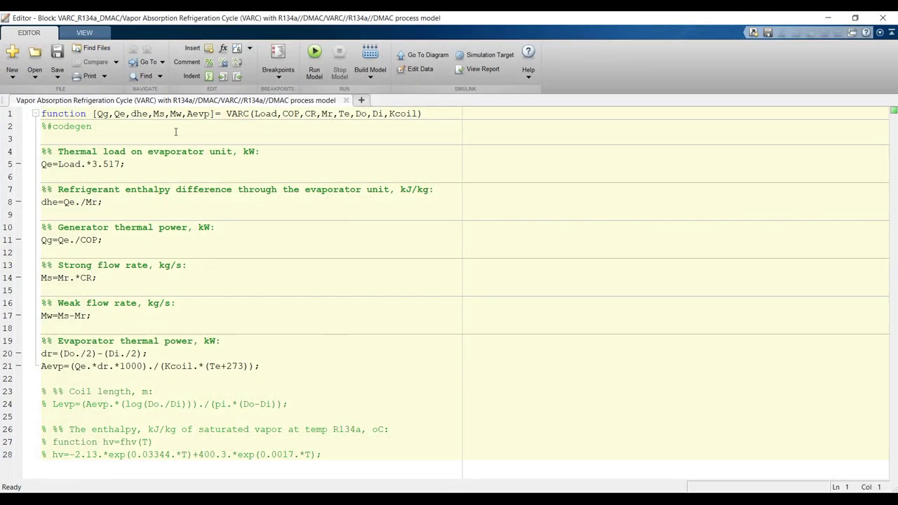
click(346, 100)
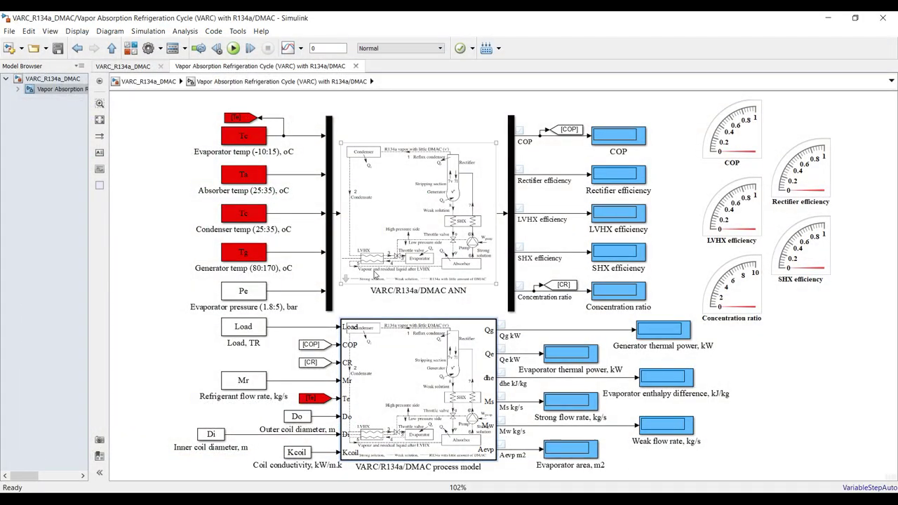
- Examine the ANN block's temperature and pressure inputs and its COP, efficiency and concentration ratio outputs
drag(153, 118, 306, 310)
click(143, 148)
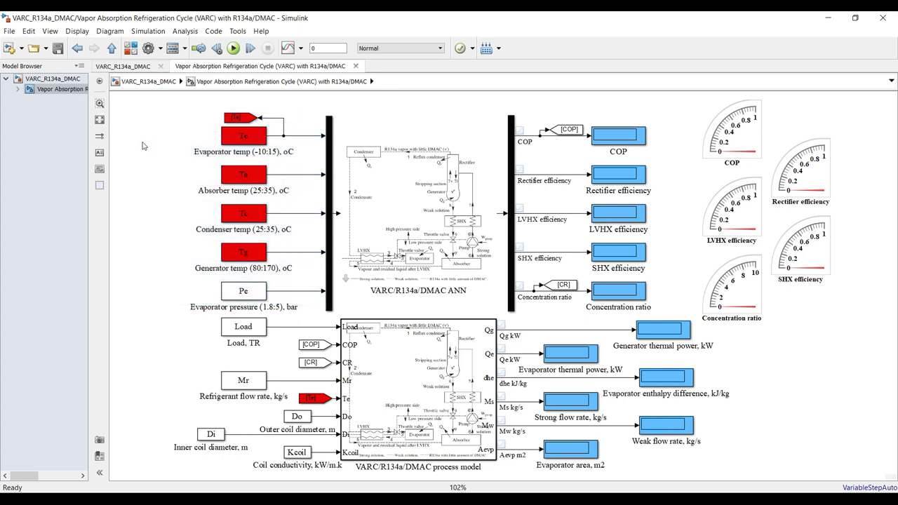
click(227, 163)
click(251, 252)
click(185, 103)
drag(185, 103, 296, 300)
click(604, 141)
click(621, 183)
drag(672, 207, 559, 231)
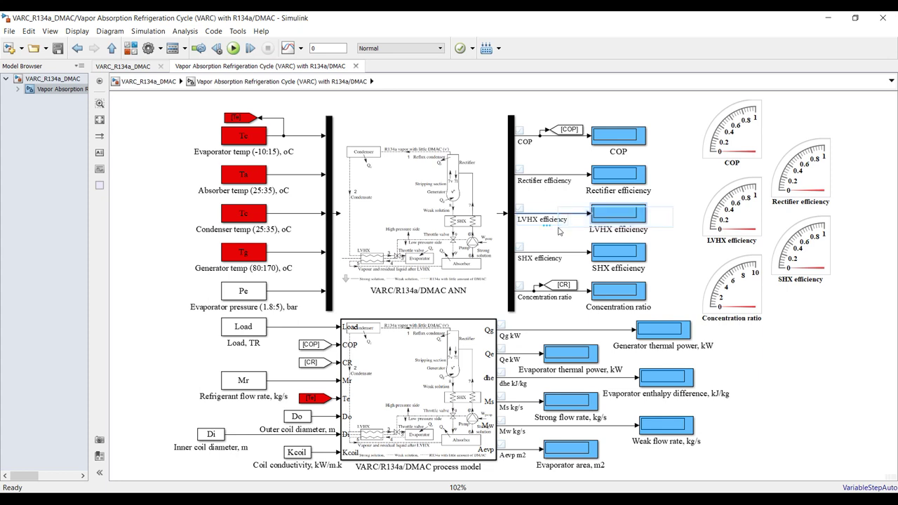
drag(686, 279, 459, 300)
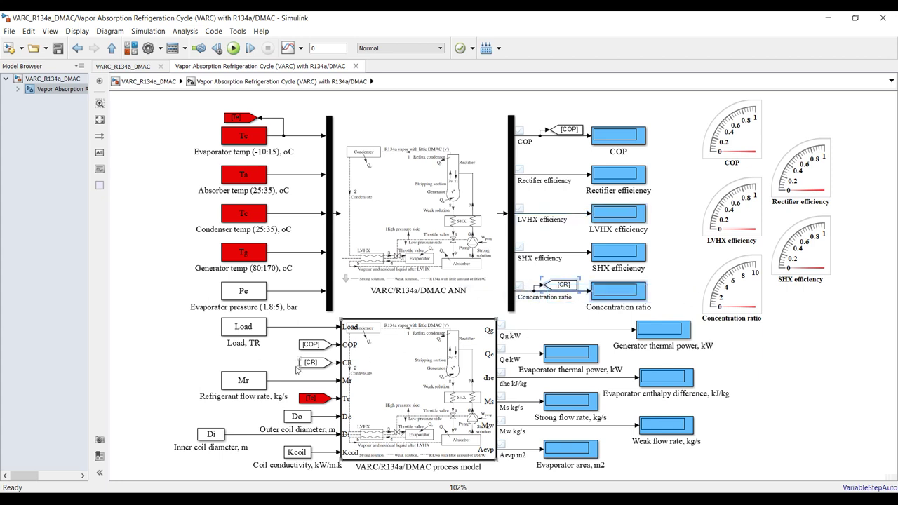
- Examine the process model's load input and its thermal power, enthalpy difference, flow rate and evaporator area outputs
click(222, 333)
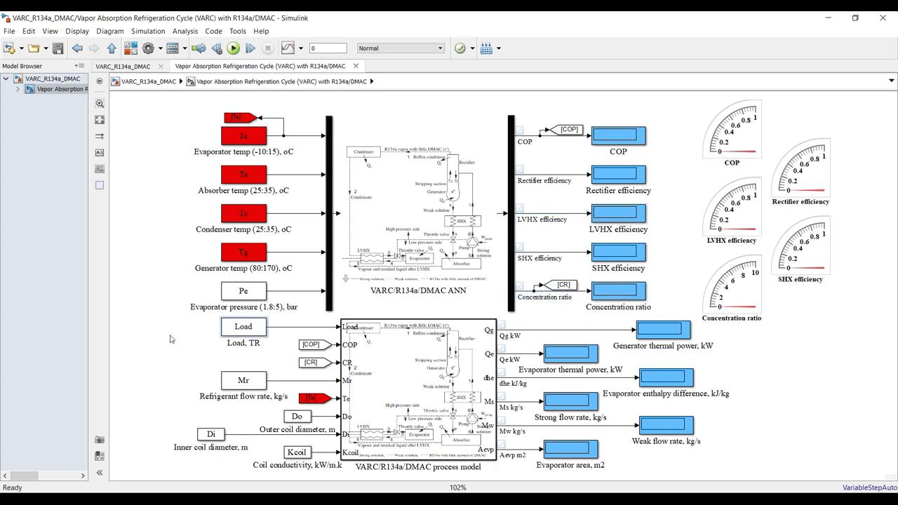
click(655, 332)
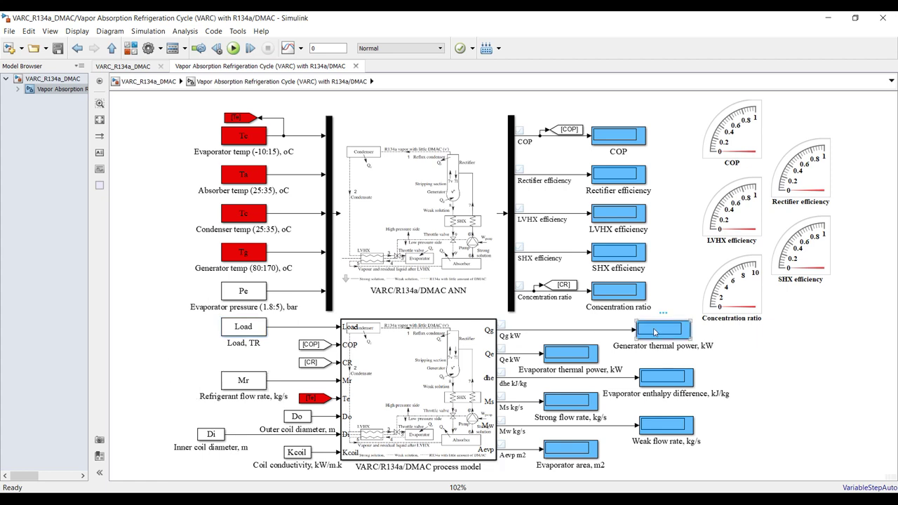
click(565, 362)
click(670, 383)
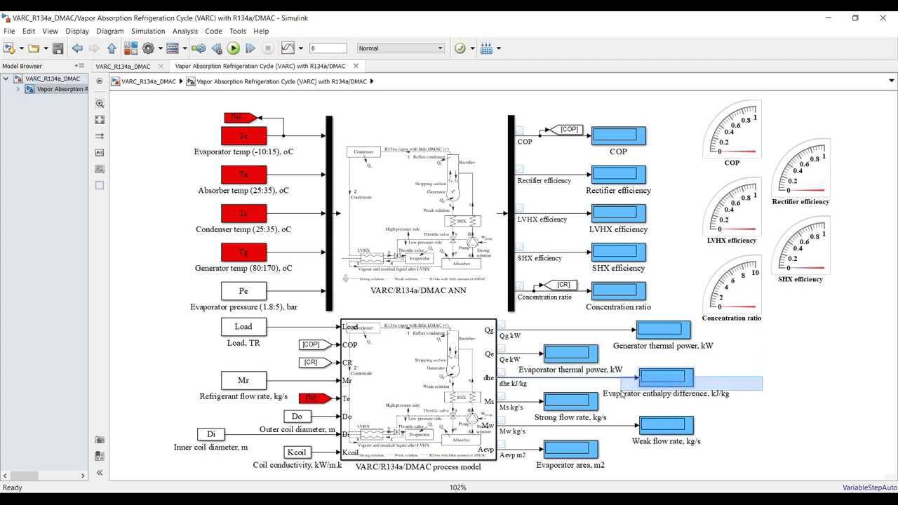
click(560, 406)
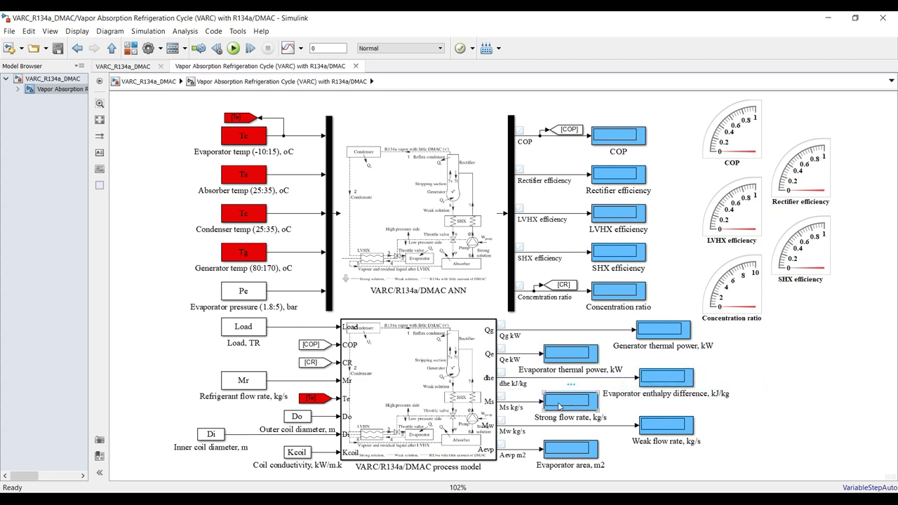
click(561, 457)
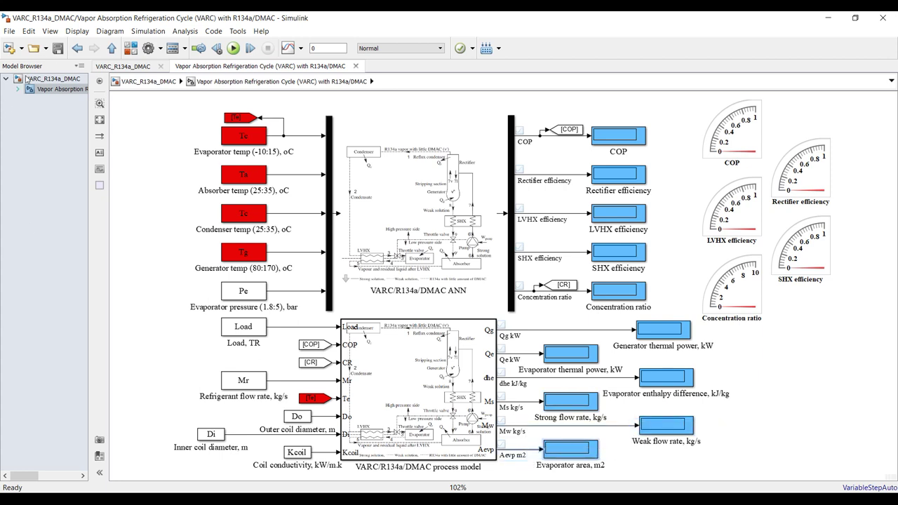
- Save the model and bring up the block parameters of the top-level Vapor Absorption Refrigeration Cycle block
click(60, 49)
click(65, 79)
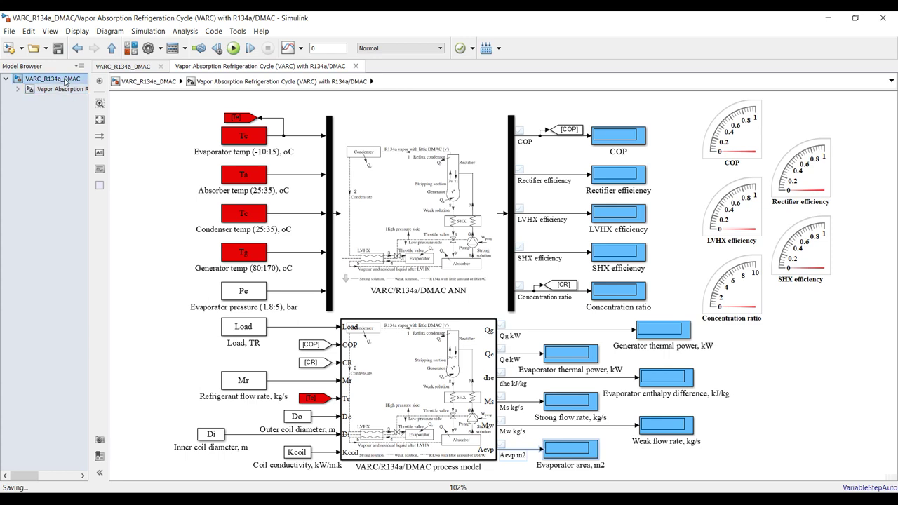
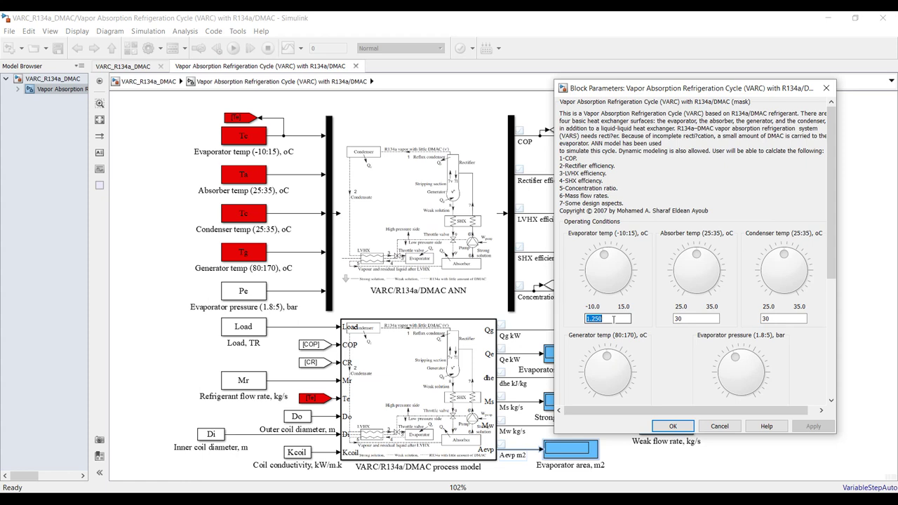
- Set the evaporator temperature to 5 °C and the generator temperature to 100 °C in the operating conditions, and apply them
text(5)
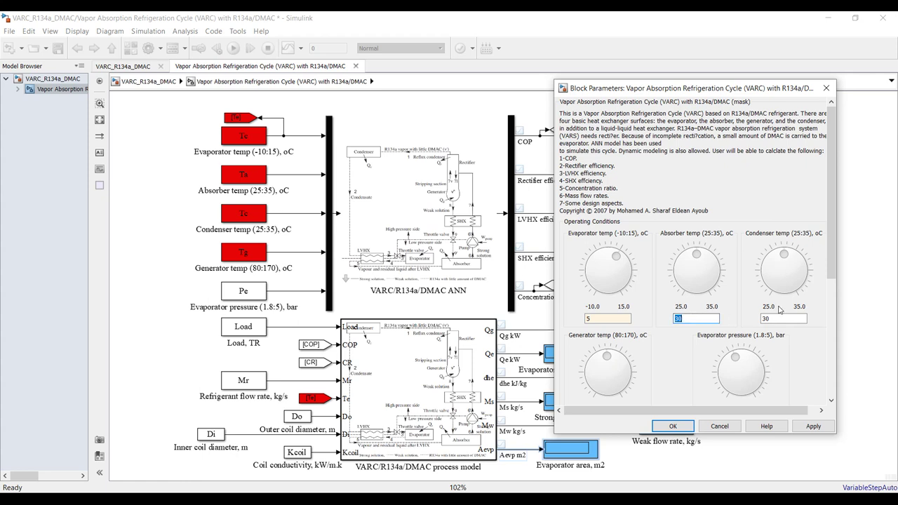
drag(830, 273, 831, 312)
double_click(778, 247)
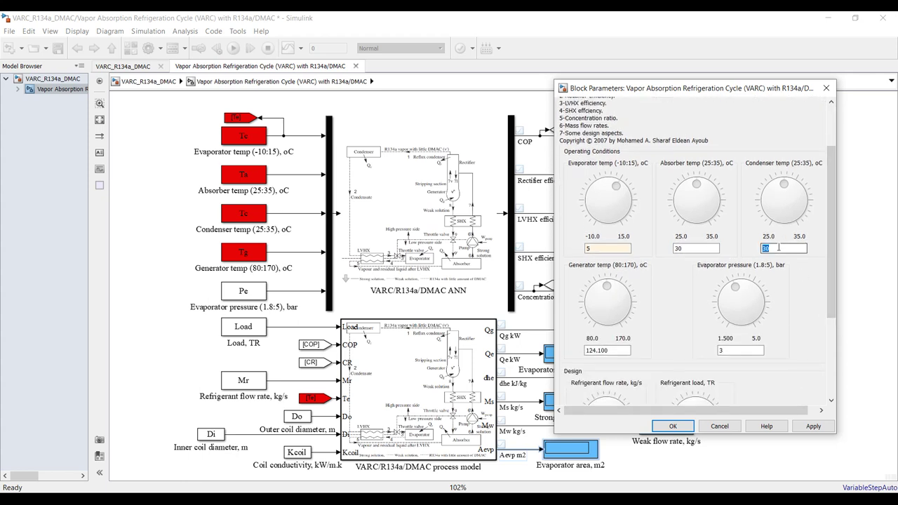
drag(828, 307, 822, 347)
double_click(615, 283)
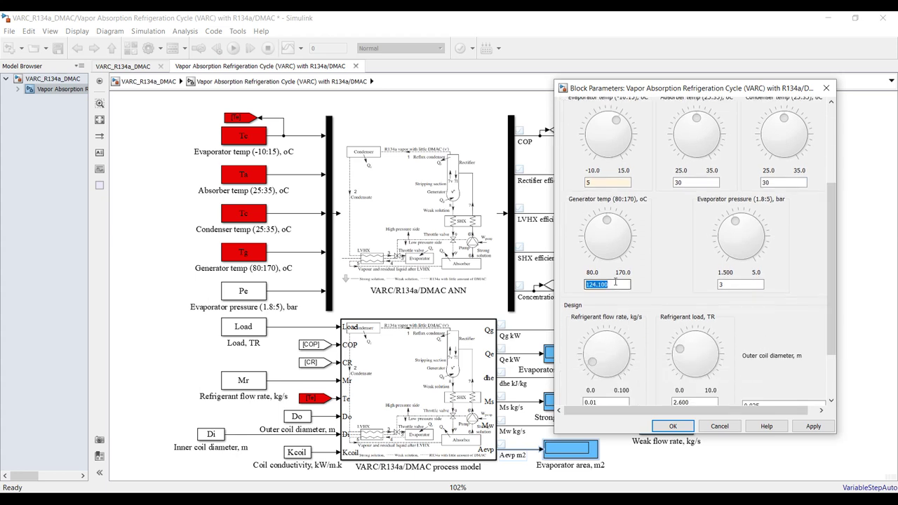
text(100)
click(811, 426)
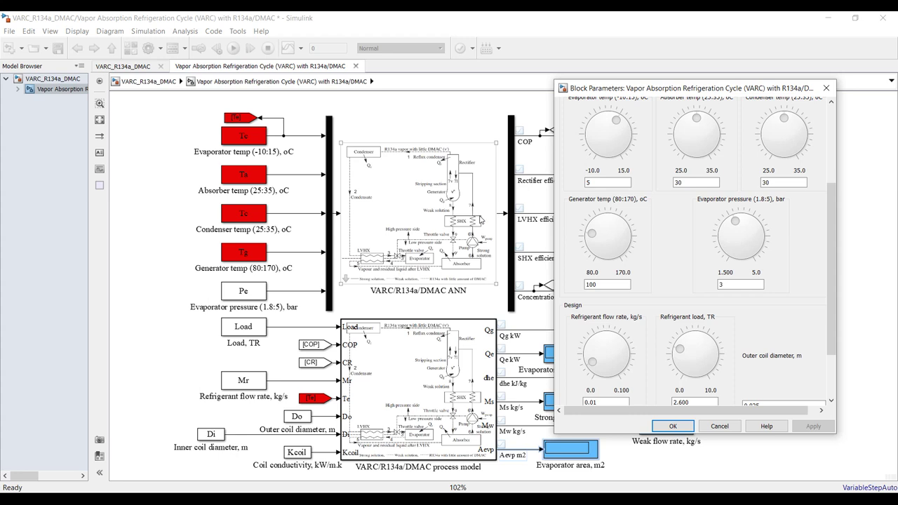
- Check the evaporator pressure, set the design refrigerant flow rate to 0.05 kg/s and apply it
double_click(731, 287)
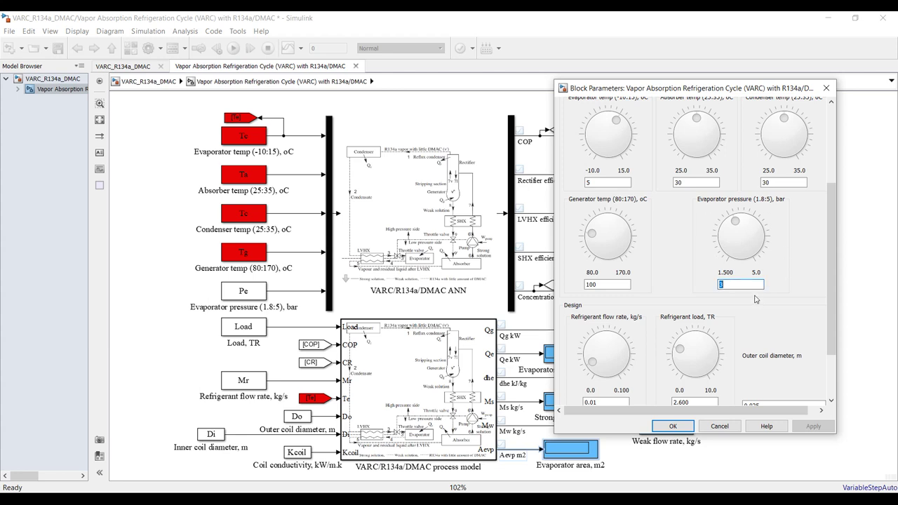
drag(833, 330, 824, 377)
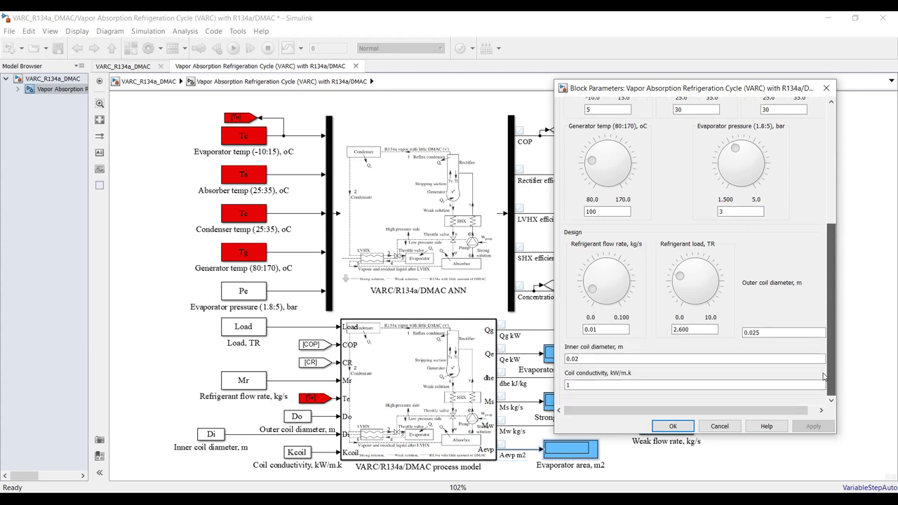
double_click(619, 332)
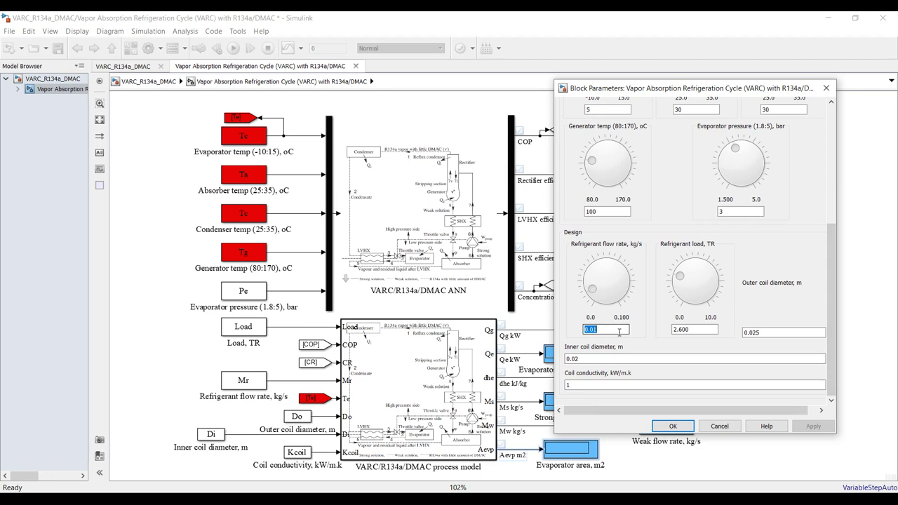
click(619, 330)
text(5)
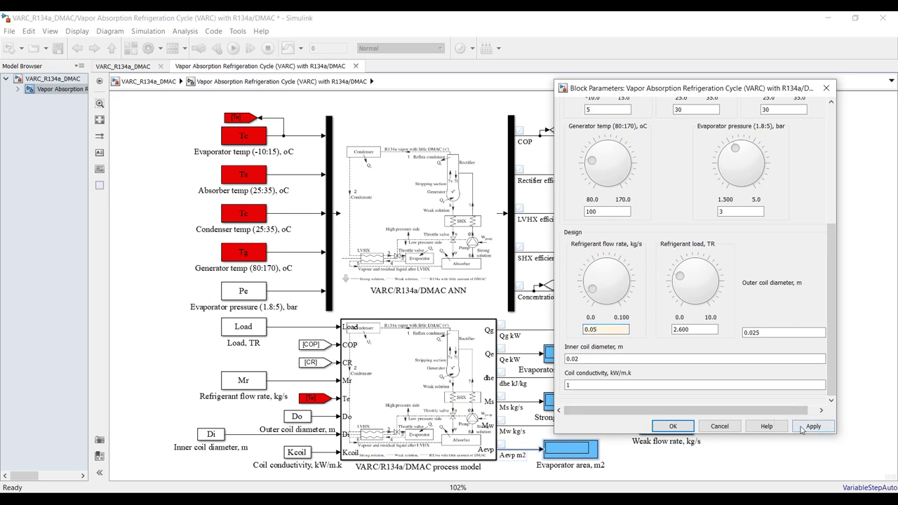
click(798, 428)
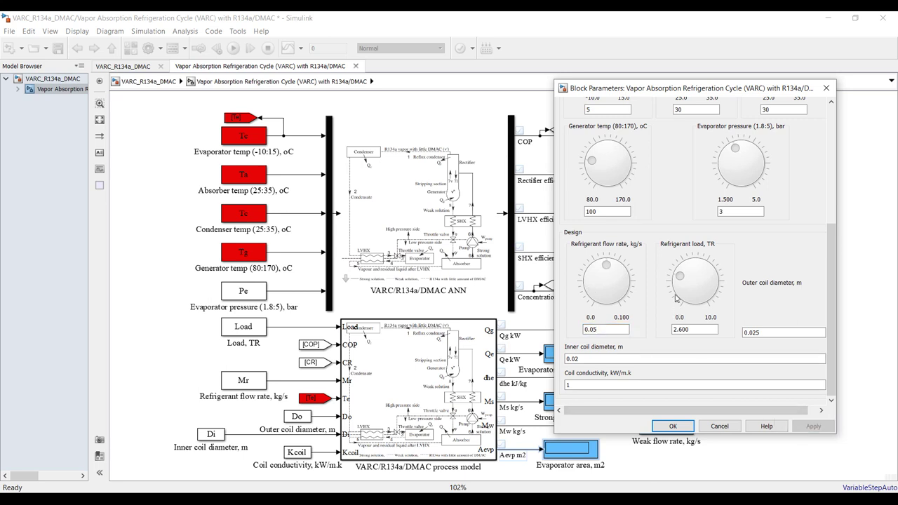
- Check the refrigerant load, coil diameters and coil conductivity, accept the block parameters and return to the top-level VARC_R134a_DMAC model
double_click(697, 328)
key(Tab)
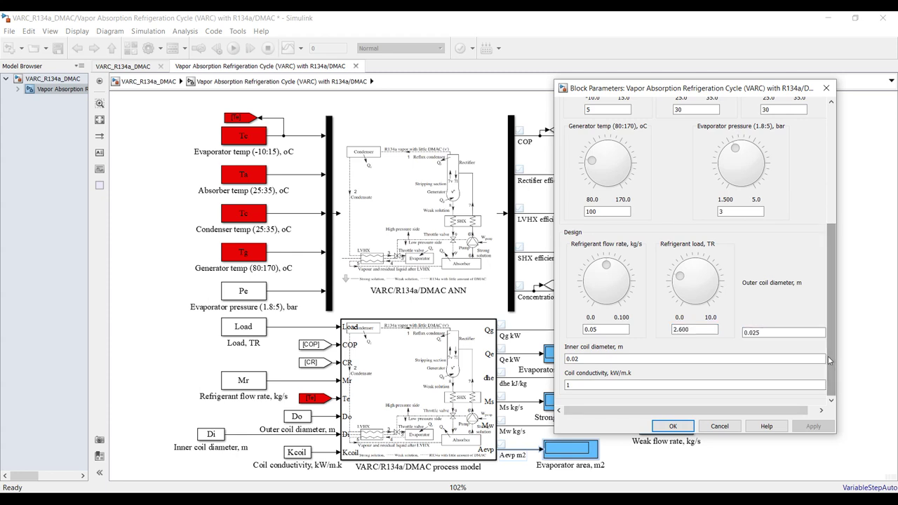
click(608, 358)
double_click(583, 385)
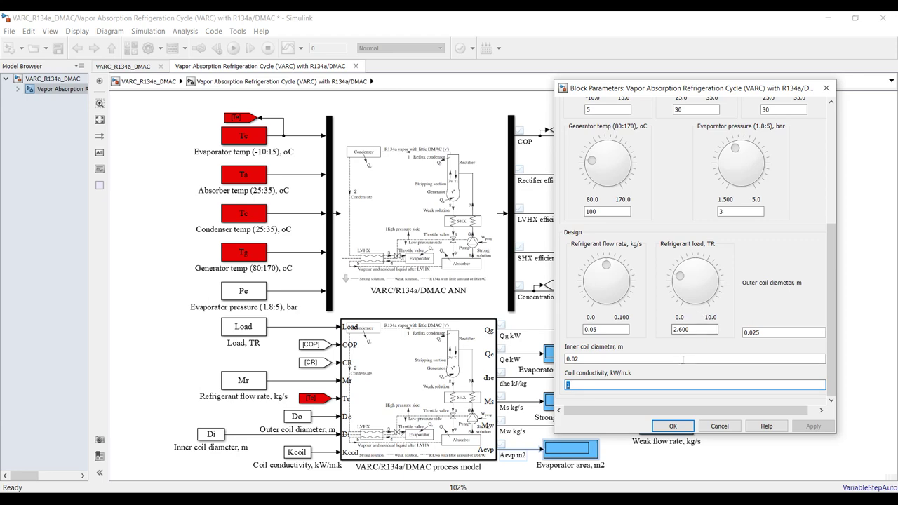
click(672, 426)
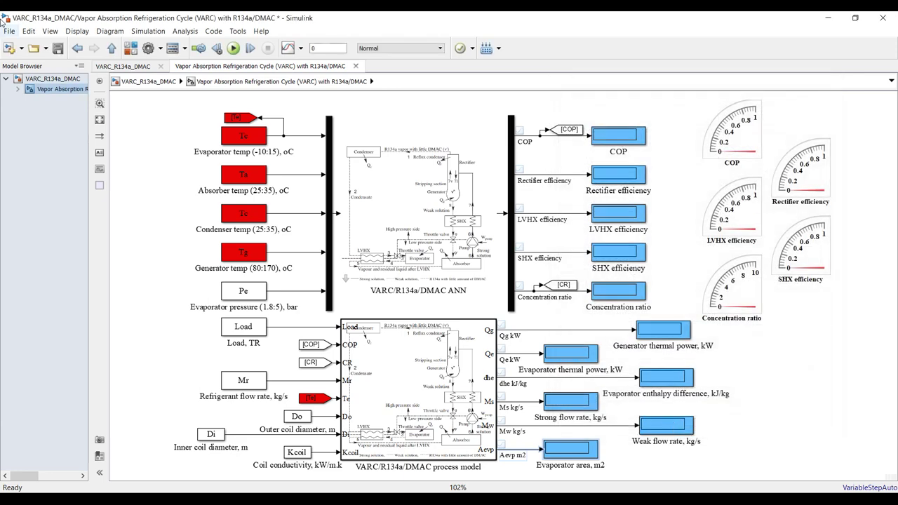
click(64, 79)
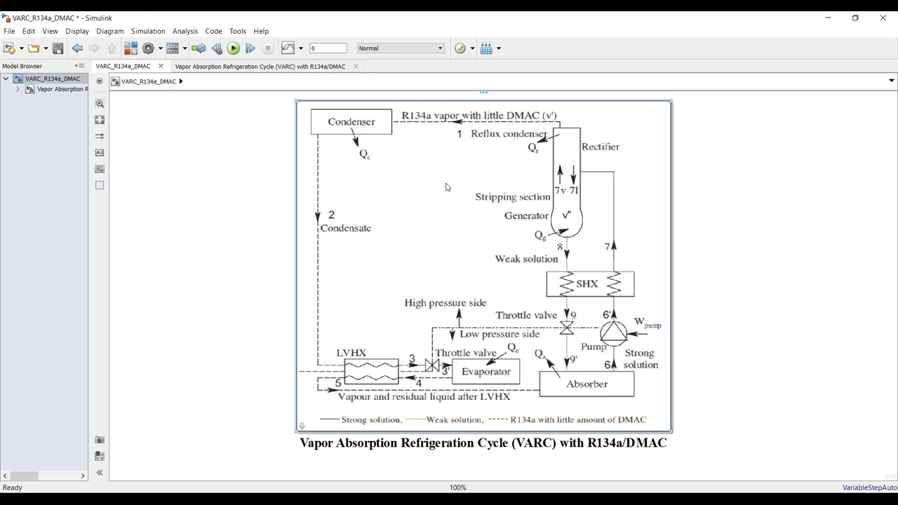
- Open the mask editor of the Vapor Absorption Refrigeration Cycle block at its parameter and dialog definitions, and maximize it
right_click(441, 189)
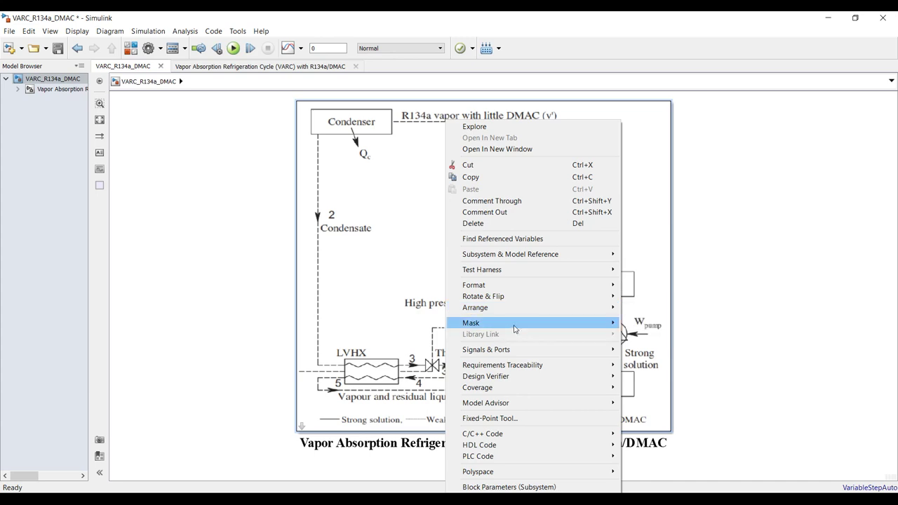
mouse_move(539, 327)
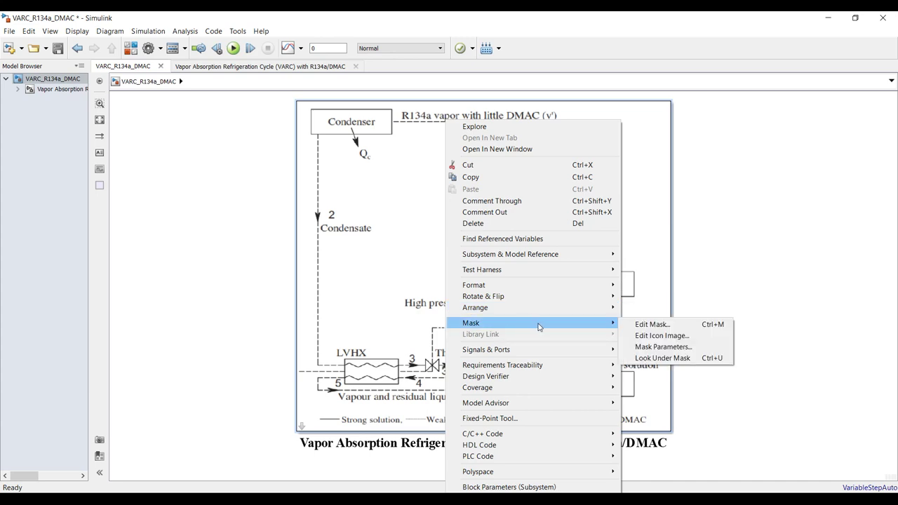
click(655, 325)
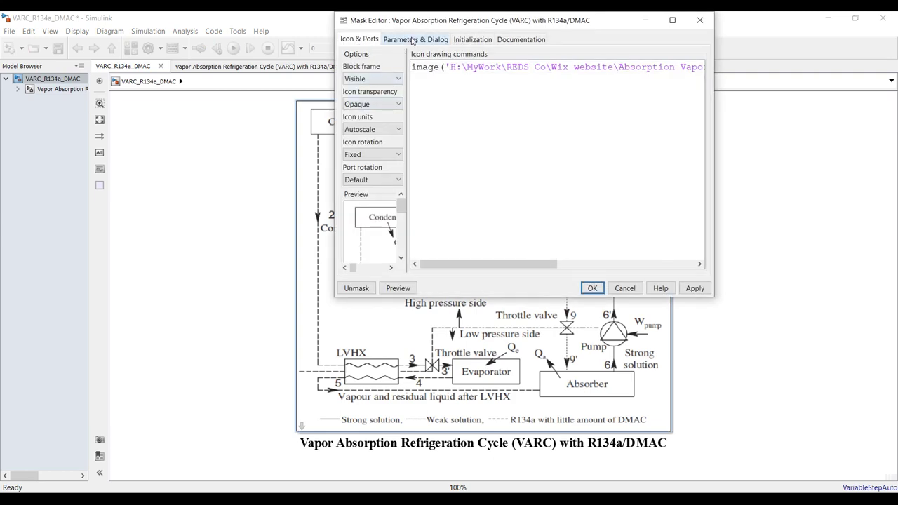
click(413, 40)
click(671, 19)
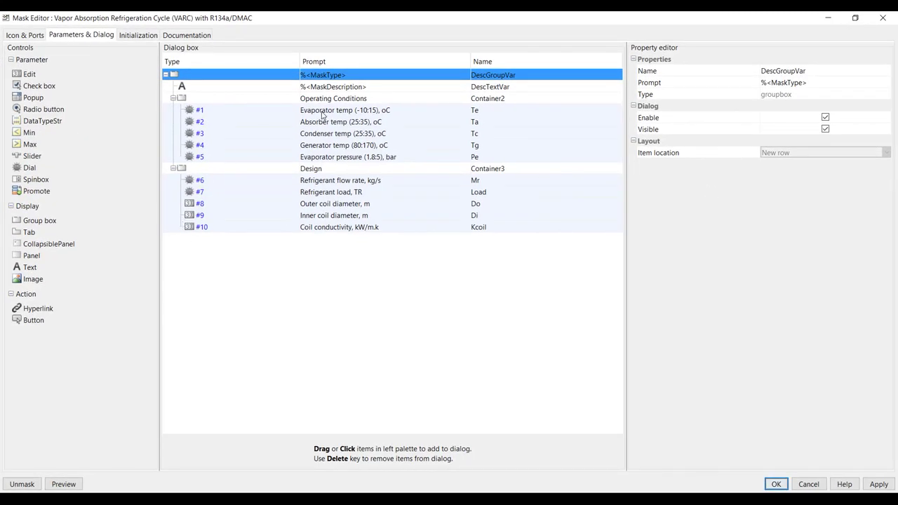
- Examine the mask definitions of the evaporator, absorber and condenser temperature parameters and the control types available for the condenser temperature
click(193, 111)
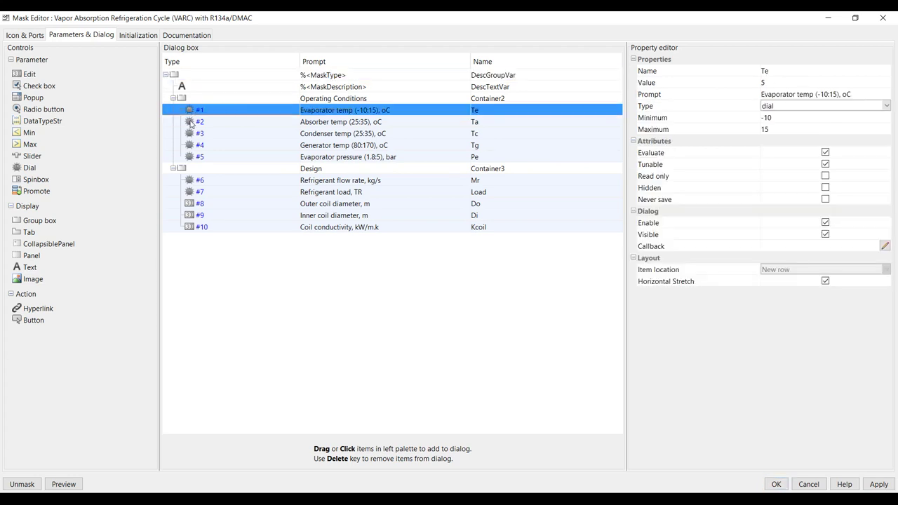
click(191, 122)
click(190, 134)
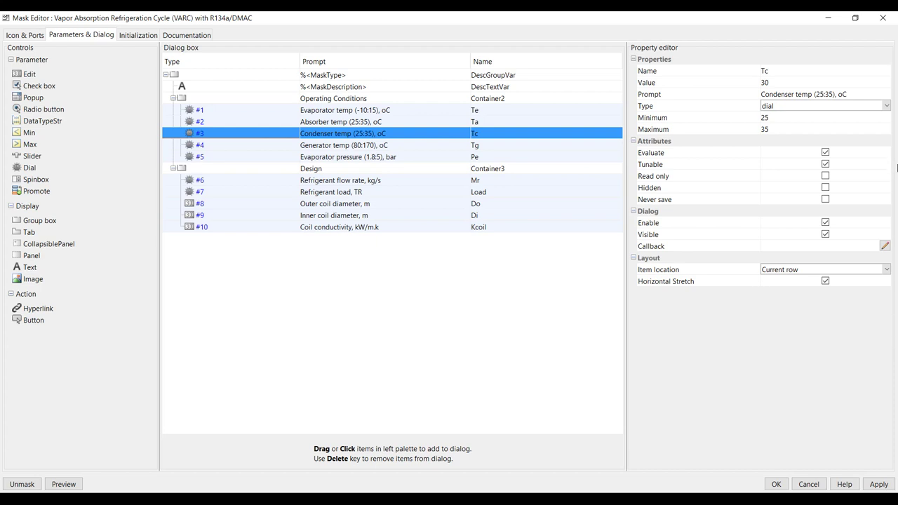
click(885, 106)
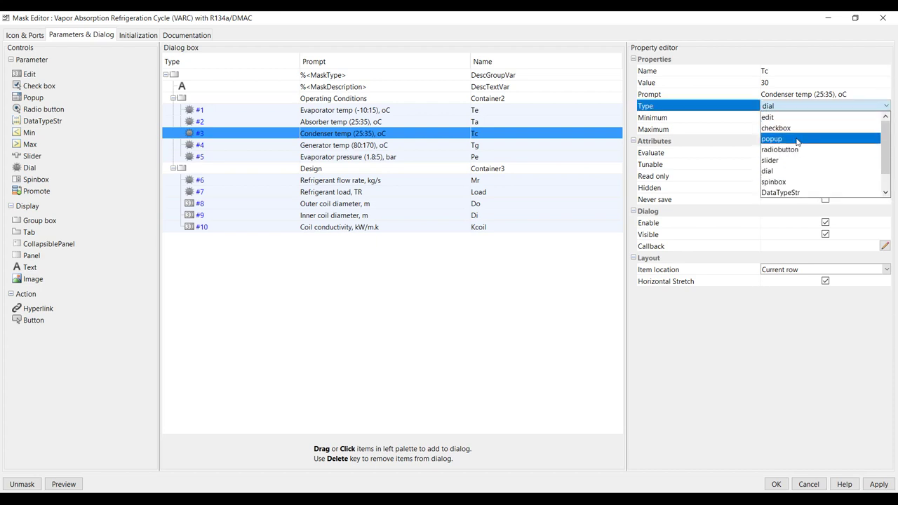
click(772, 139)
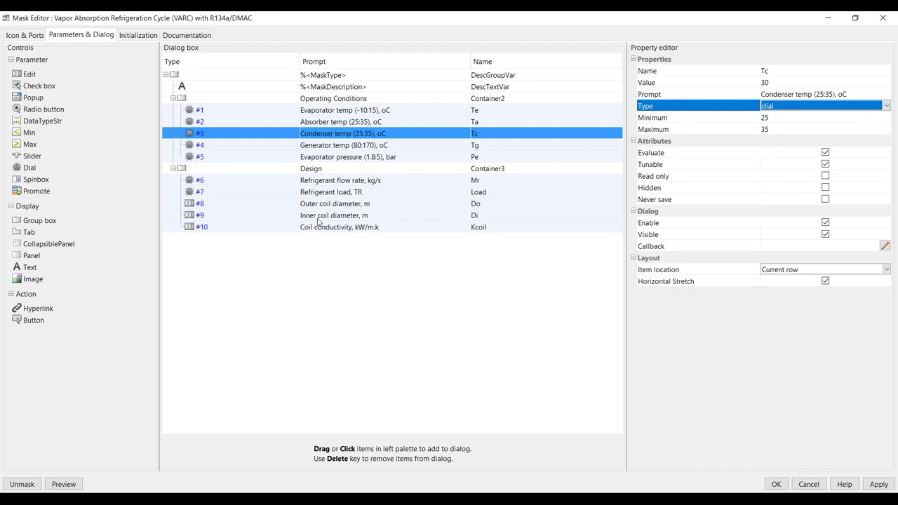
- Check the minimum and maximum limits of the Refrigerant load dial, accept the mask definition and save the model
click(199, 193)
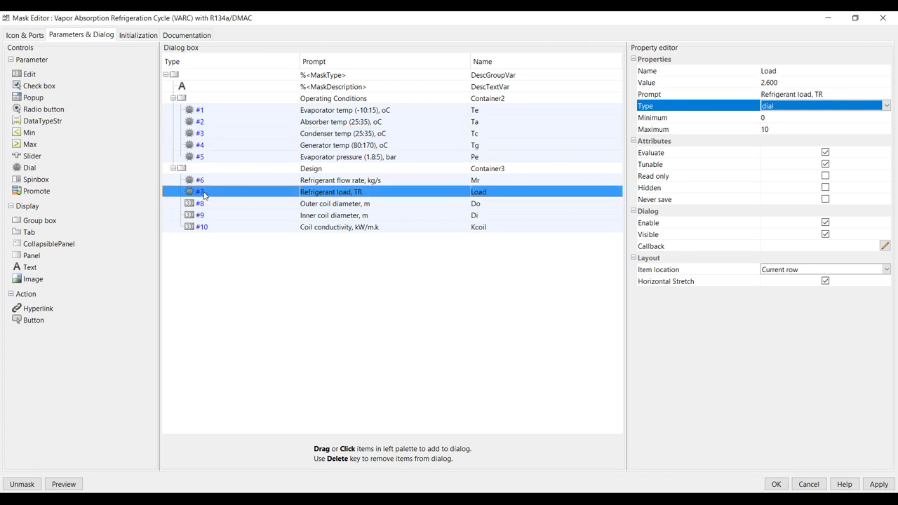
click(778, 129)
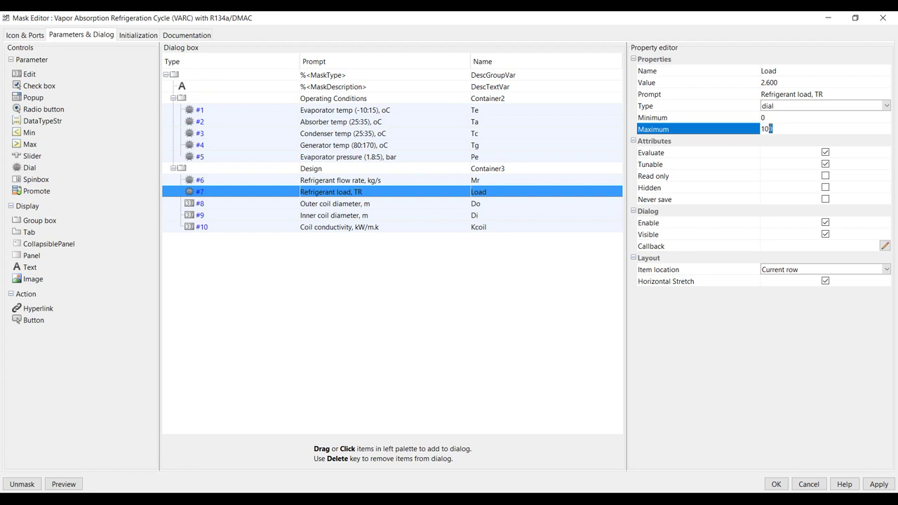
click(872, 484)
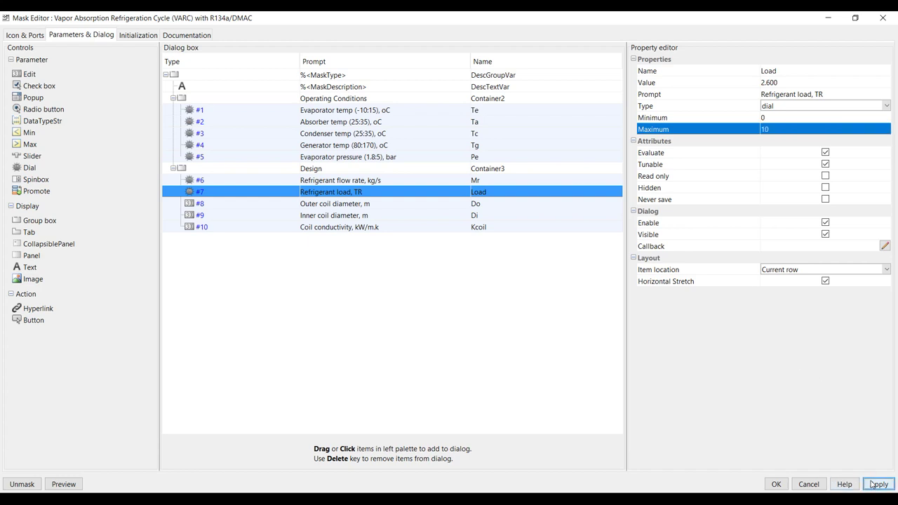
click(771, 118)
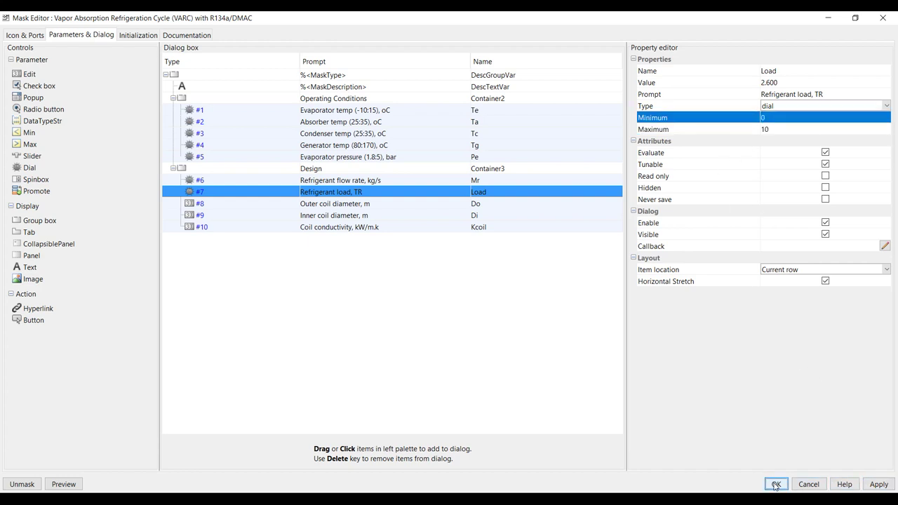
click(775, 483)
click(58, 48)
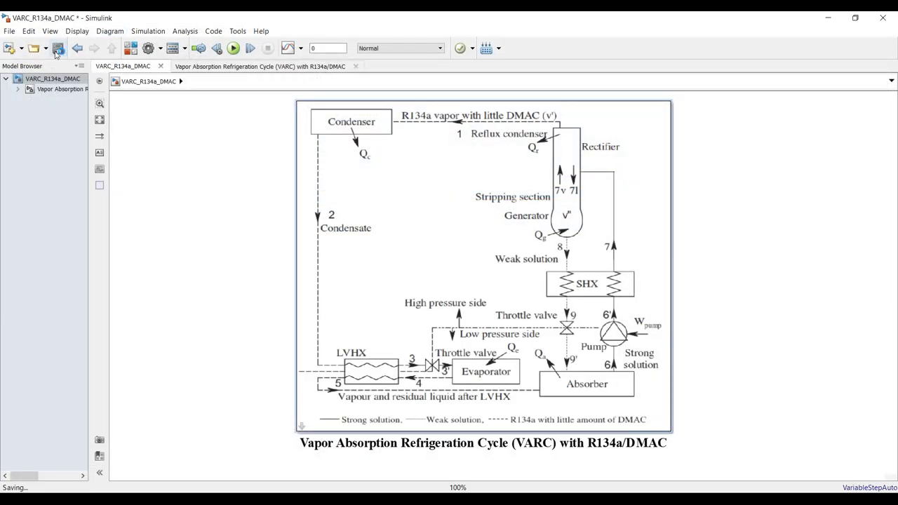
- Run the simulation from inside the cycle subsystem and examine the ANN outputs from COP through concentration ratio
click(62, 89)
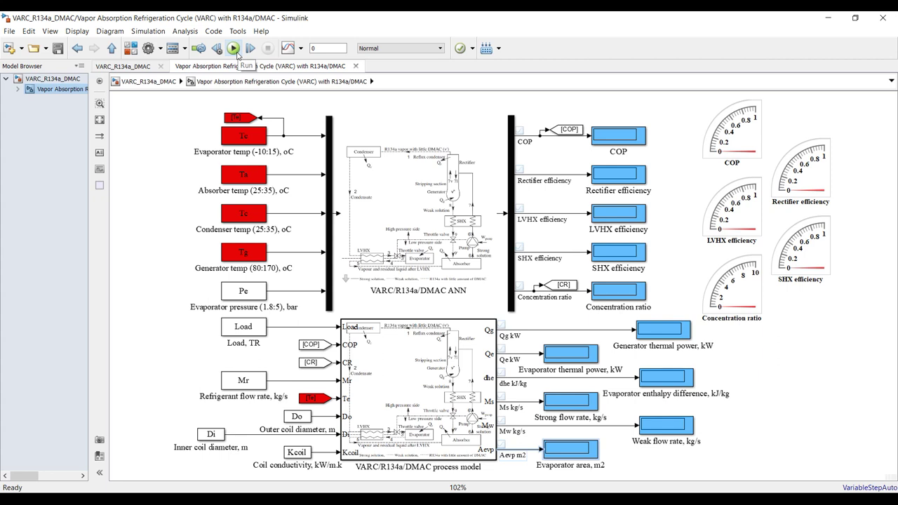
click(233, 48)
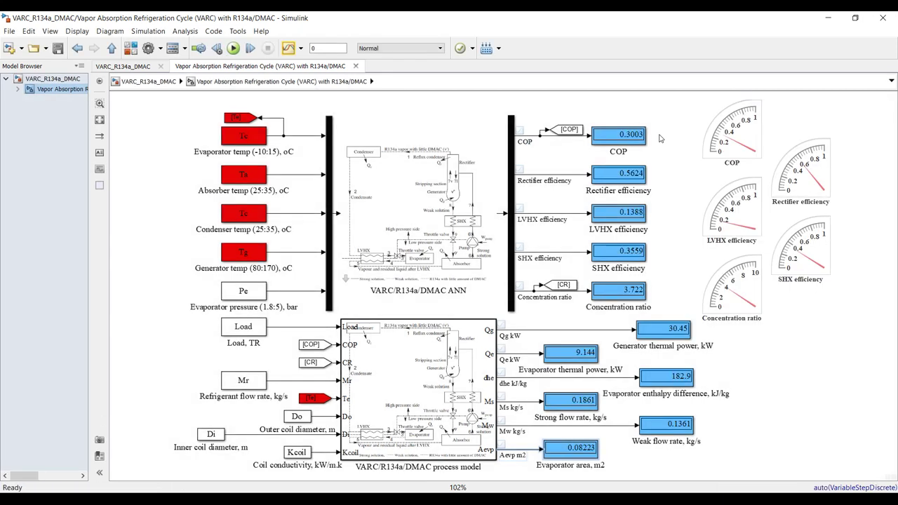
drag(661, 109, 559, 155)
drag(678, 169, 554, 194)
drag(670, 207, 545, 228)
drag(662, 281, 550, 303)
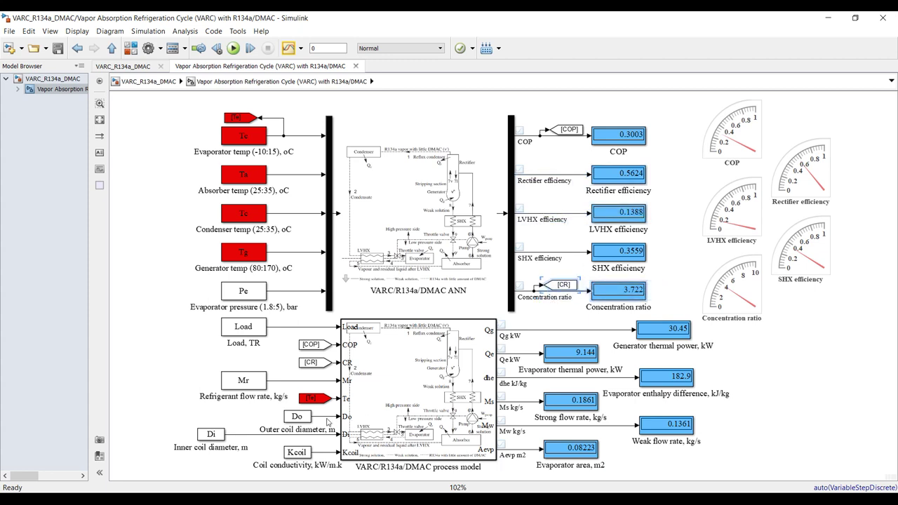
- Examine the process model outputs: generator and evaporator thermal power, enthalpy difference, strong and weak flow rates, and evaporator area
scroll(686, 369, up, 3)
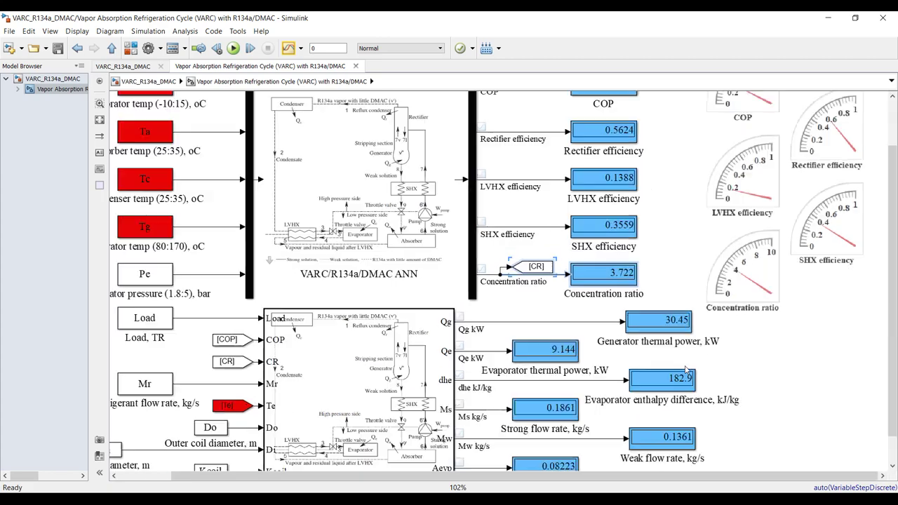
scroll(597, 293, down, 3)
scroll(638, 297, up, 3)
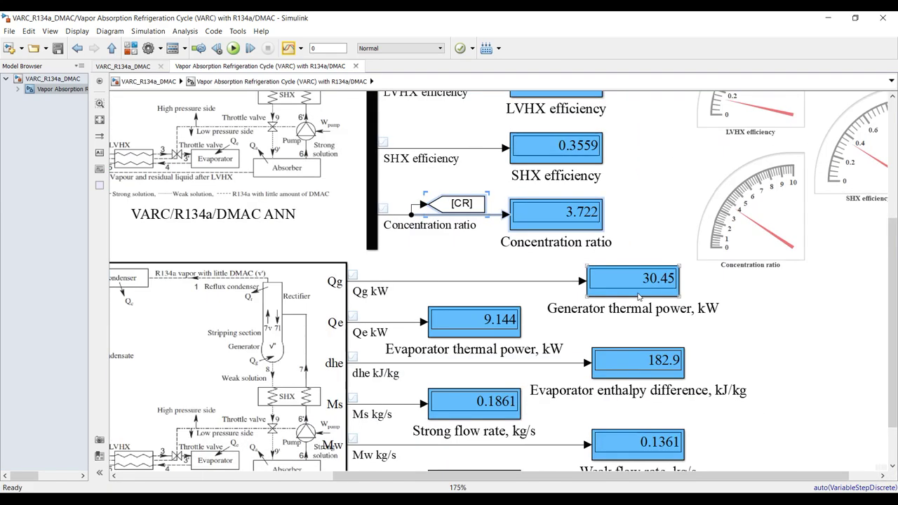
drag(531, 269, 660, 298)
drag(403, 307, 475, 335)
drag(740, 354, 578, 383)
scroll(498, 356, down, 3)
scroll(498, 357, up, 3)
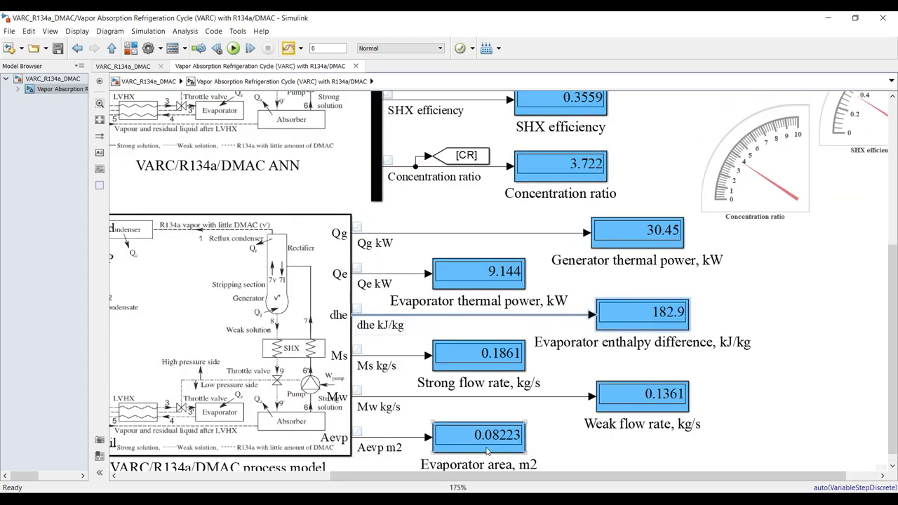
- Move the Di inner coil diameter block closer to the process model and save the model
click(99, 120)
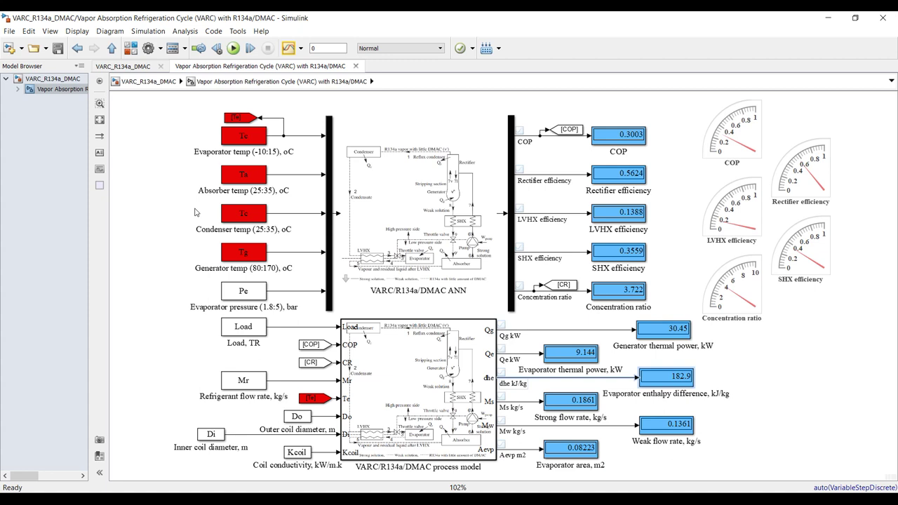
drag(203, 435, 236, 434)
click(59, 48)
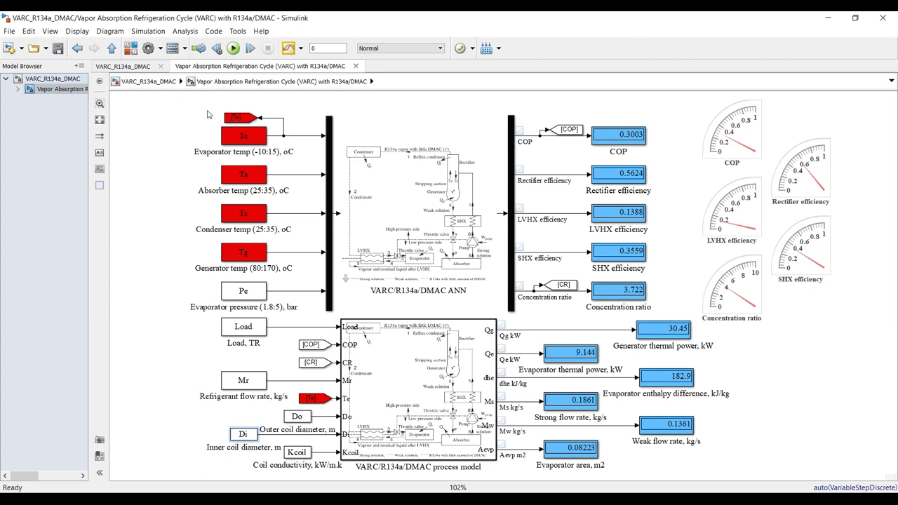
- Select the ANN output signals from COP to concentration ratio and try to stop streaming them
scroll(519, 153, up, 3)
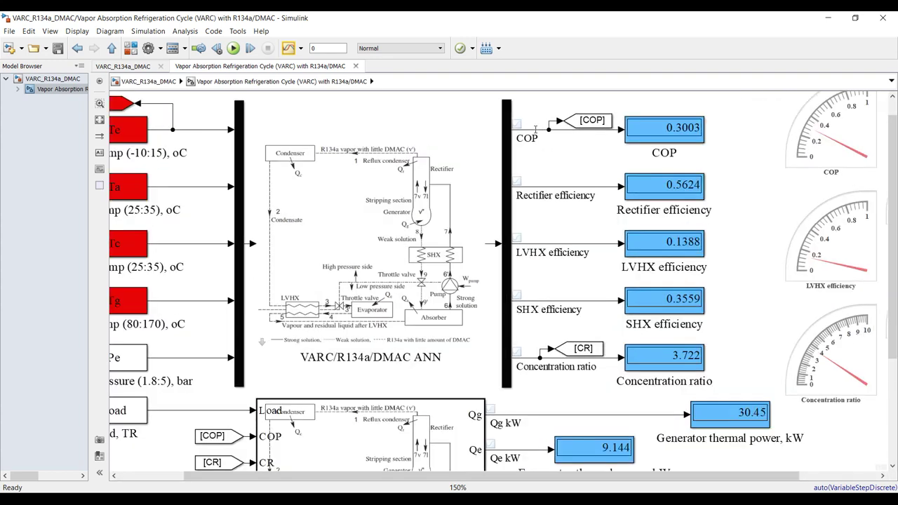
drag(533, 111, 527, 411)
click(301, 50)
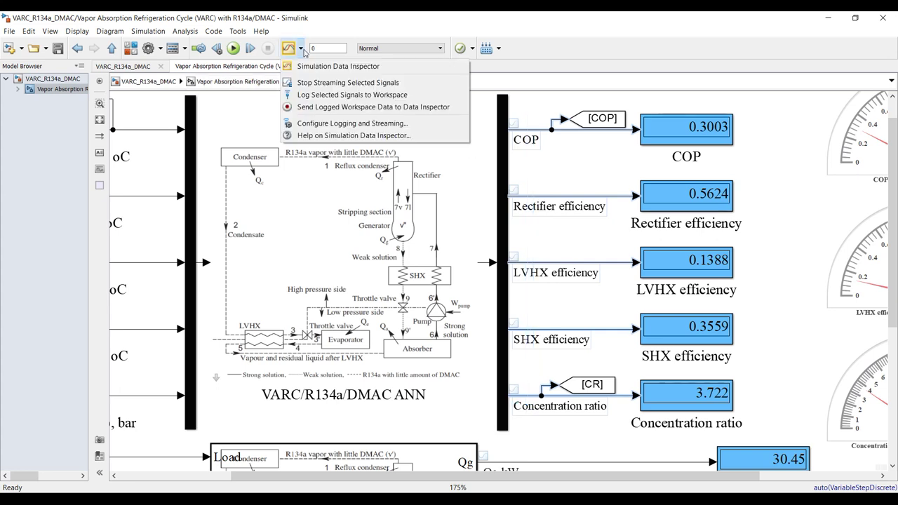
click(361, 82)
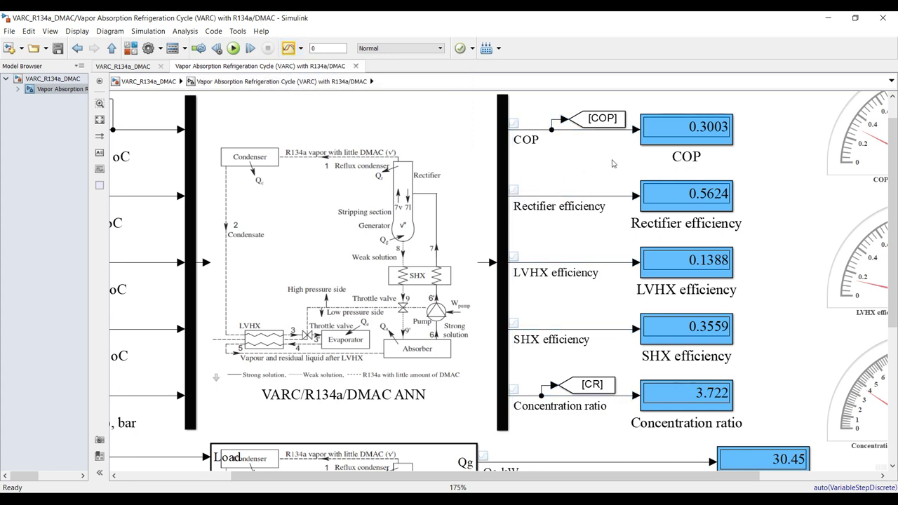
- Check the streaming option on the COP signal line and return to the whole subsystem diagram
click(537, 130)
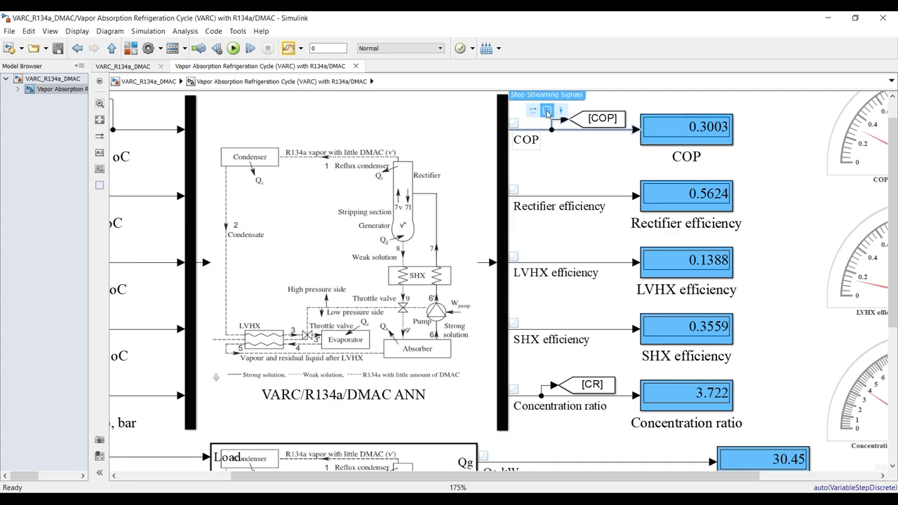
scroll(547, 114, up, 2)
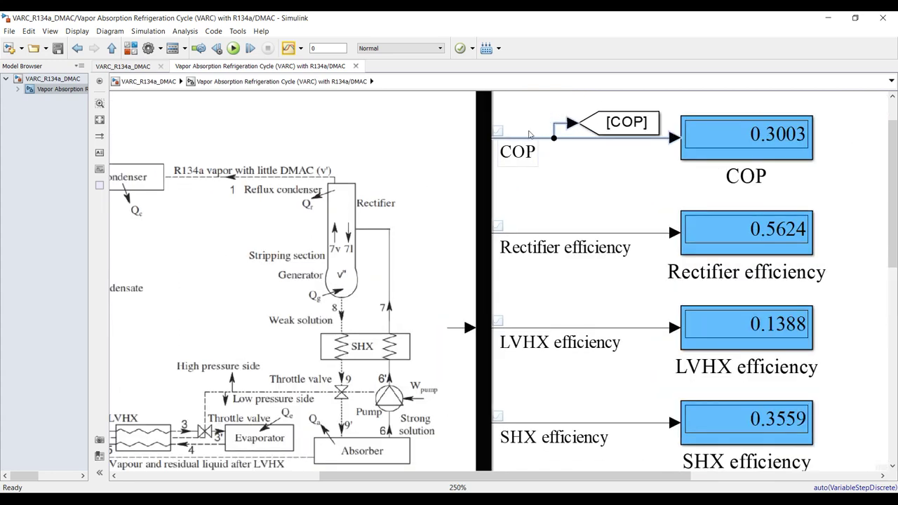
scroll(532, 174, up, 1)
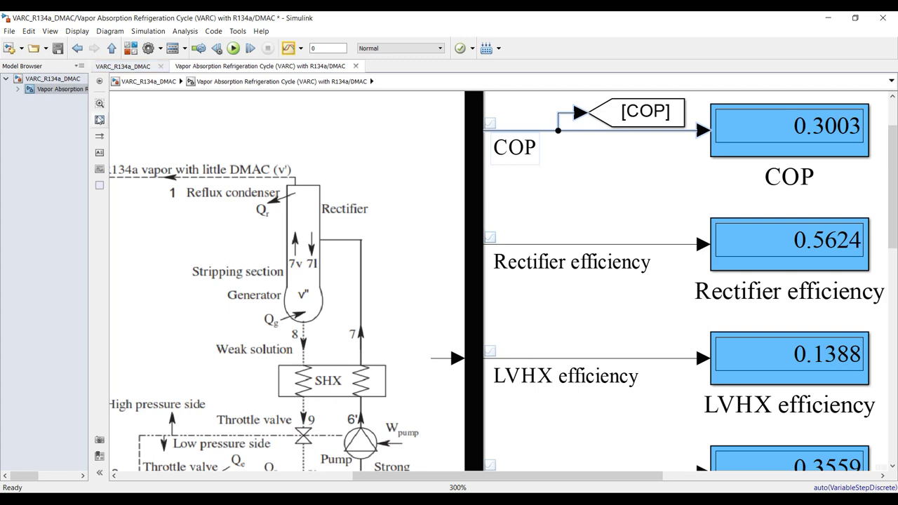
click(99, 120)
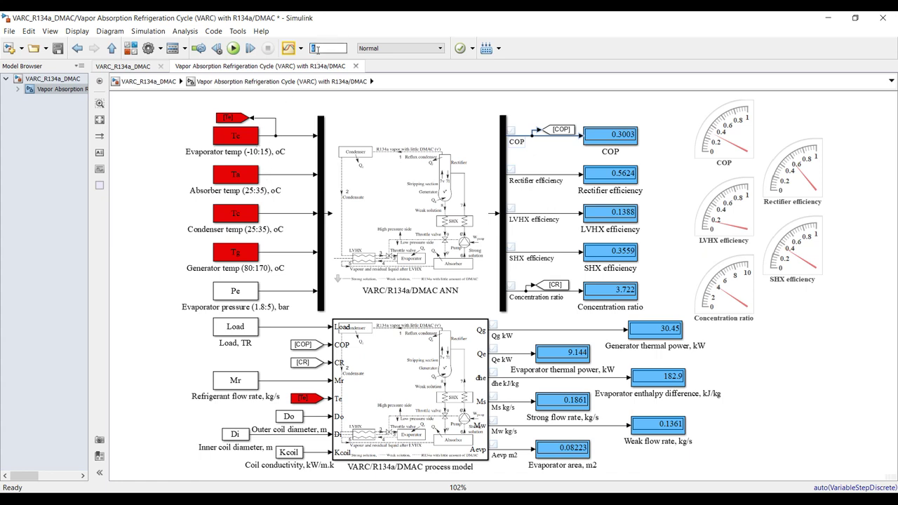
- Set the simulation stop time to inf and save the model
click(54, 49)
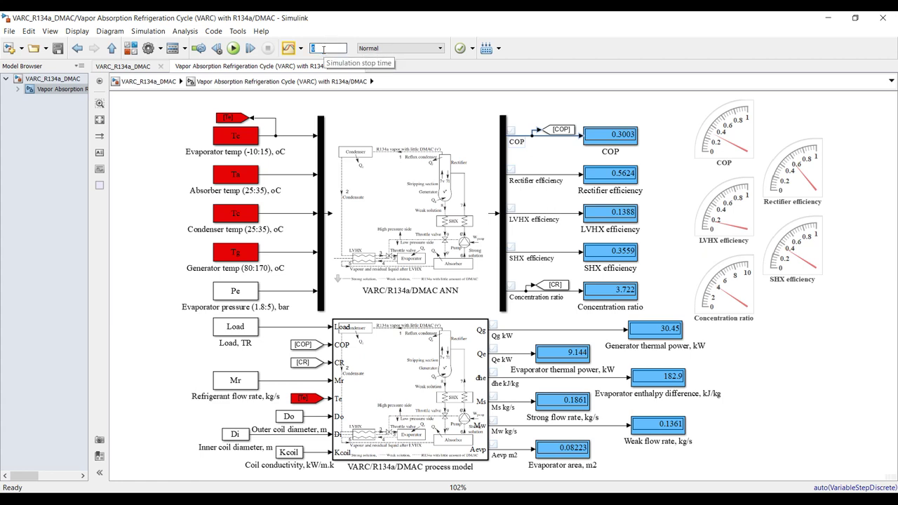
text(f)
click(58, 49)
- Bring up the top-level cycle block's parameters over the subsystem diagram, position the dialog higher and start the simulation
click(52, 78)
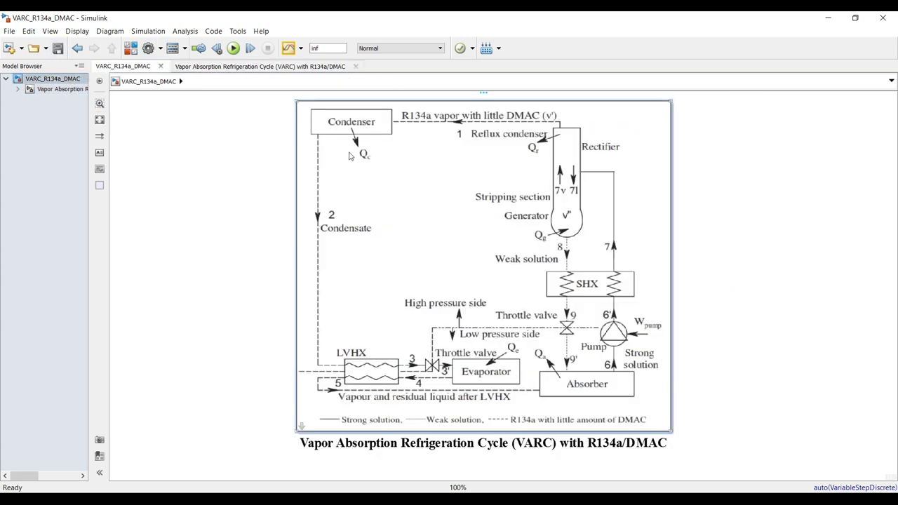
double_click(349, 155)
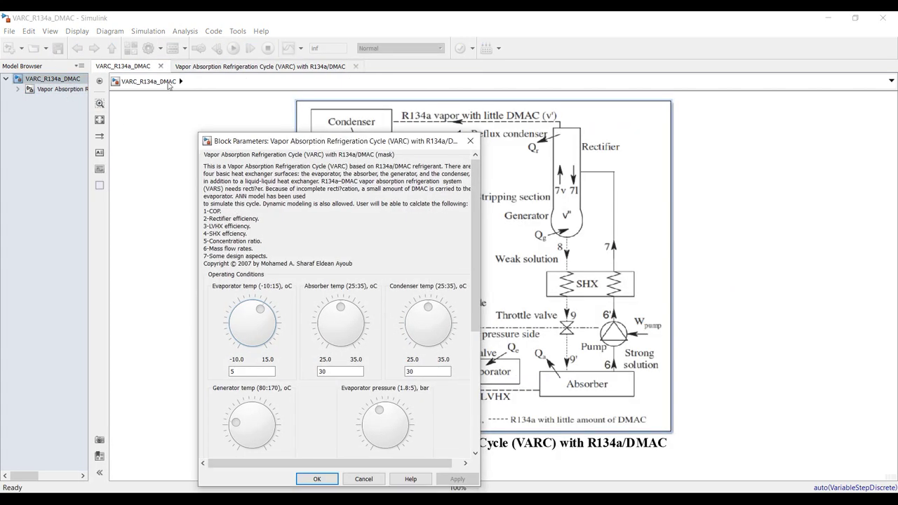
click(63, 89)
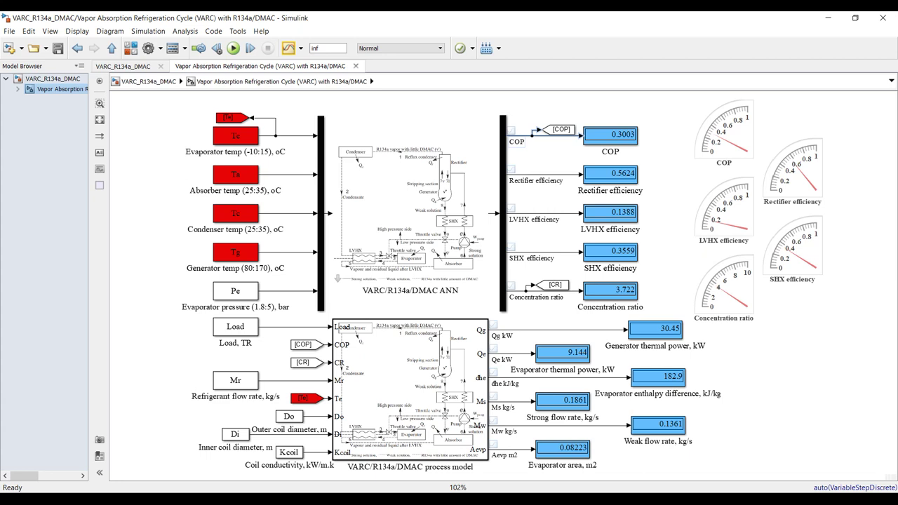
click(477, 499)
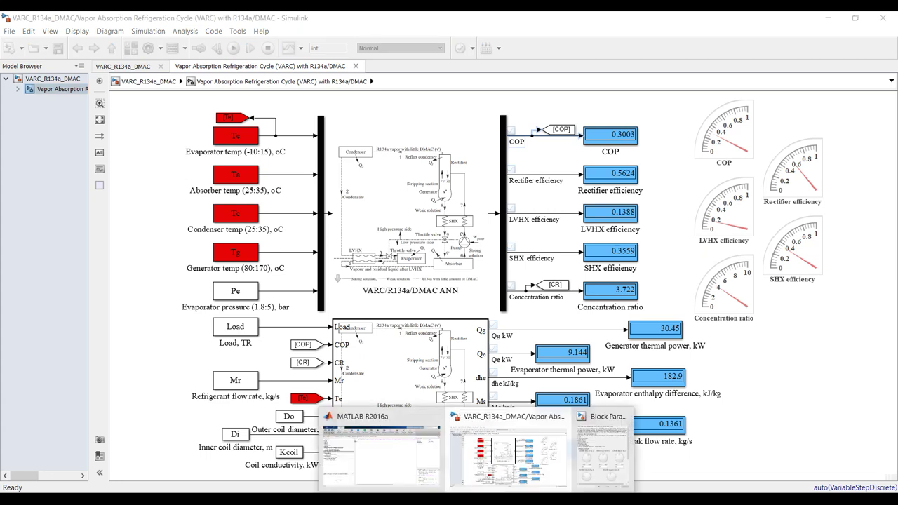
click(589, 466)
drag(391, 144, 395, 99)
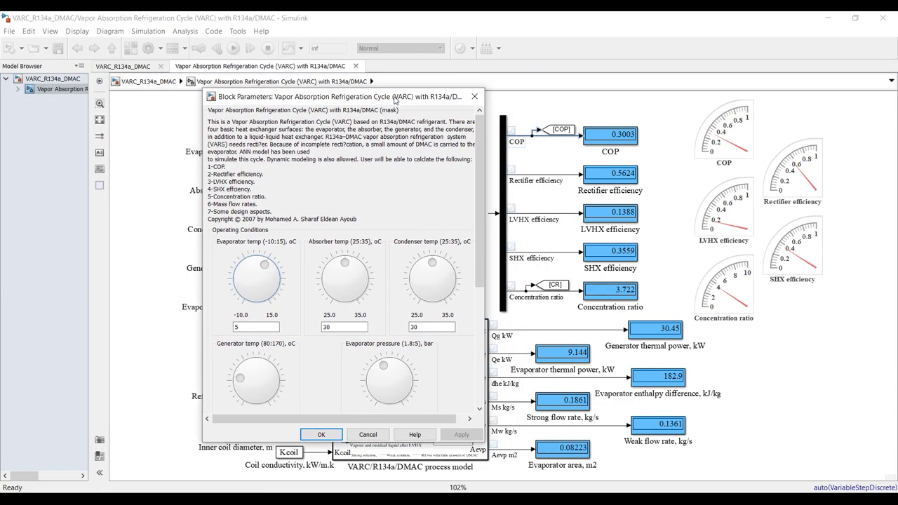
click(232, 53)
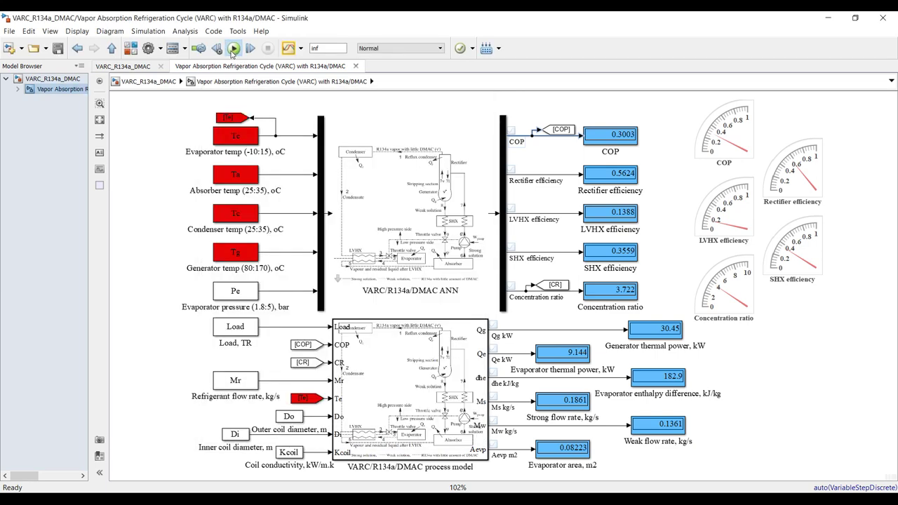
- Sweep the generator temperature gradually upward while the simulation runs, and bring it back down to 123.2 °C
click(351, 463)
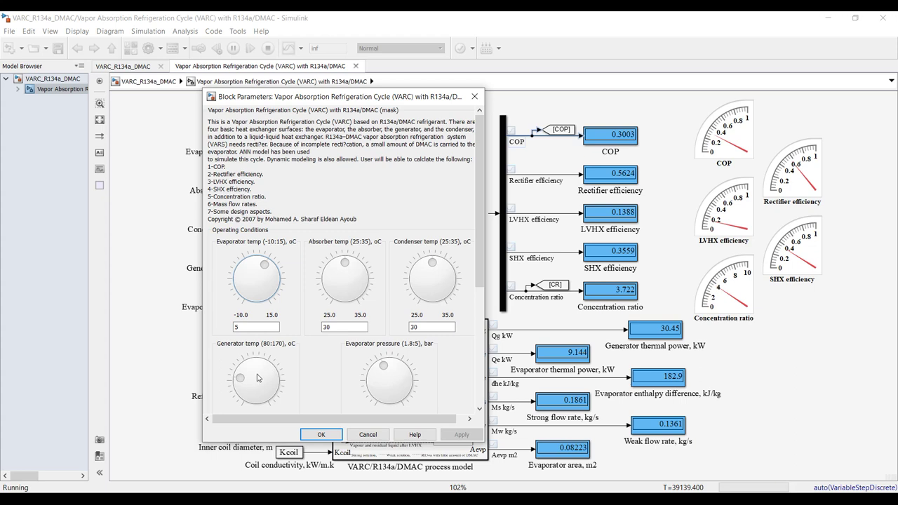
drag(237, 381, 239, 388)
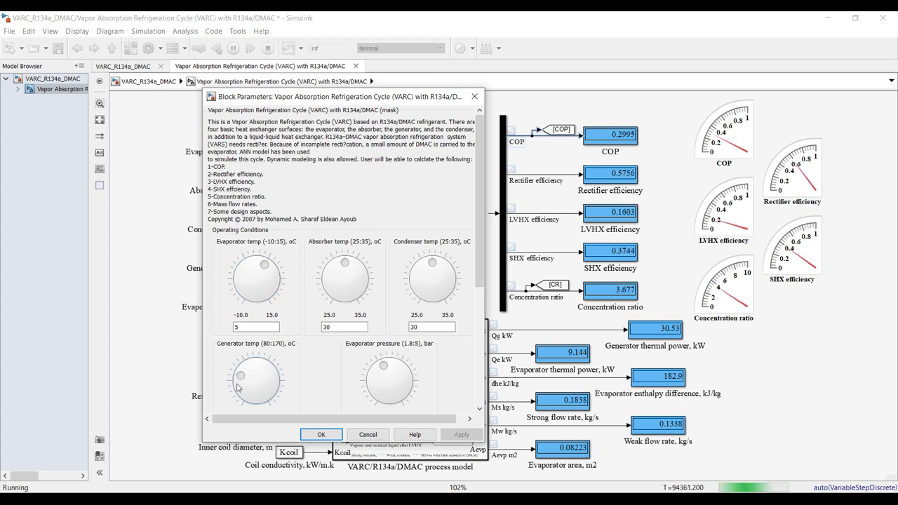
scroll(237, 387, up, 1)
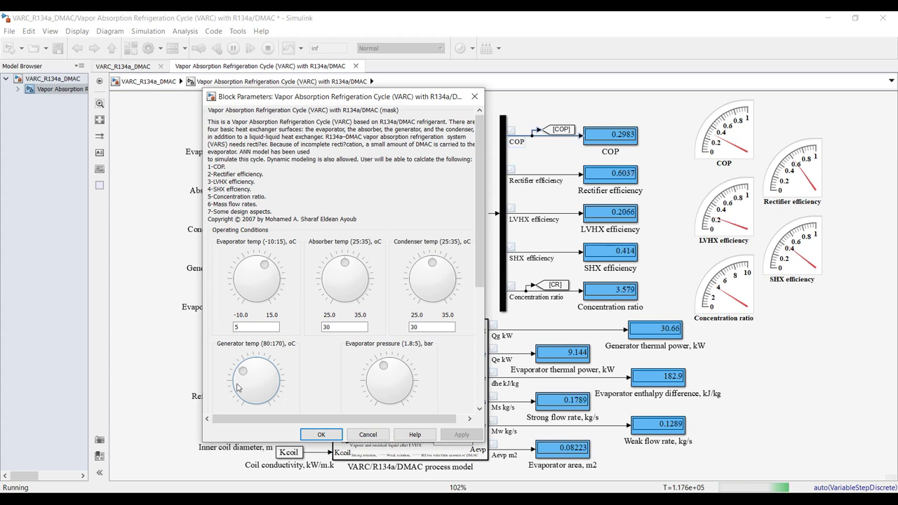
scroll(237, 387, up, 1)
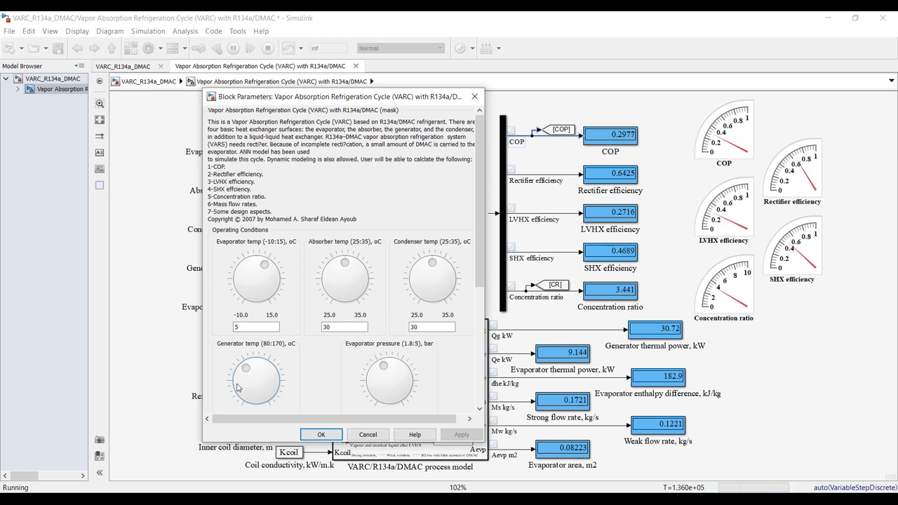
scroll(237, 387, up, 1)
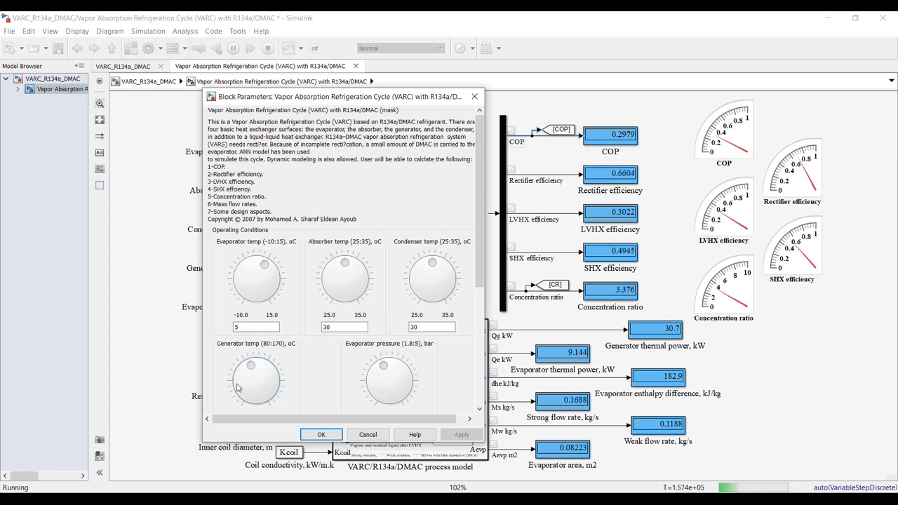
scroll(237, 387, up, 1)
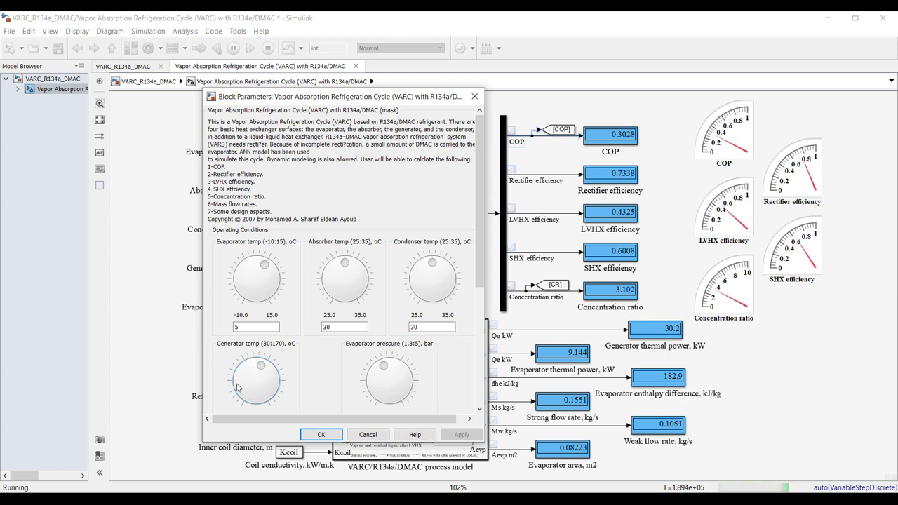
scroll(237, 387, up, 1)
scroll(237, 388, up, 1)
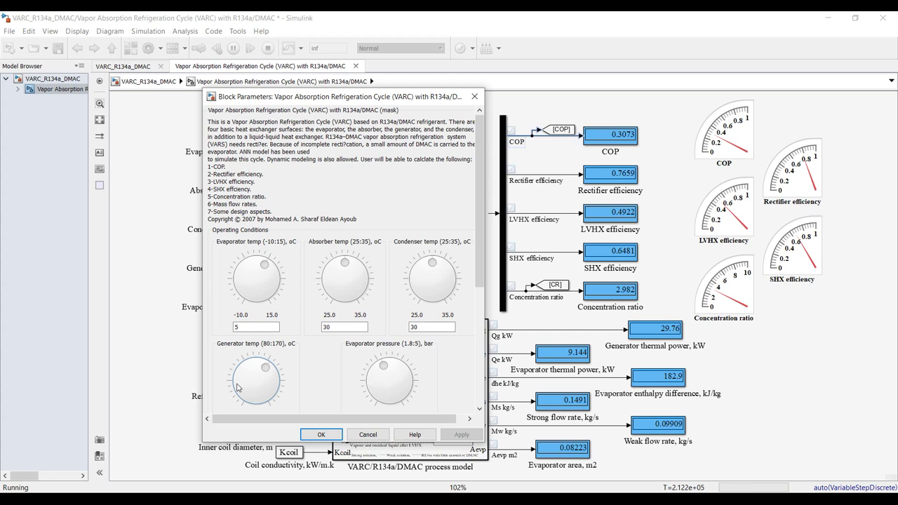
scroll(237, 387, up, 1)
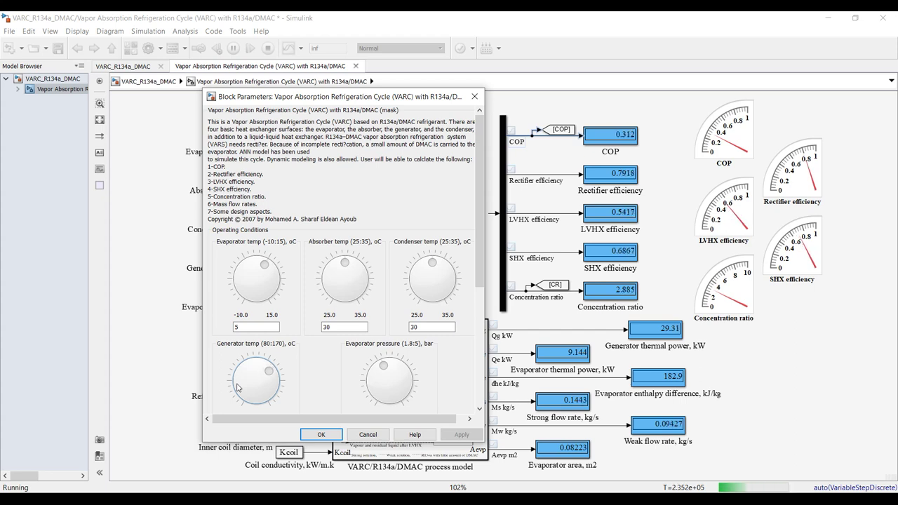
scroll(237, 387, up, 1)
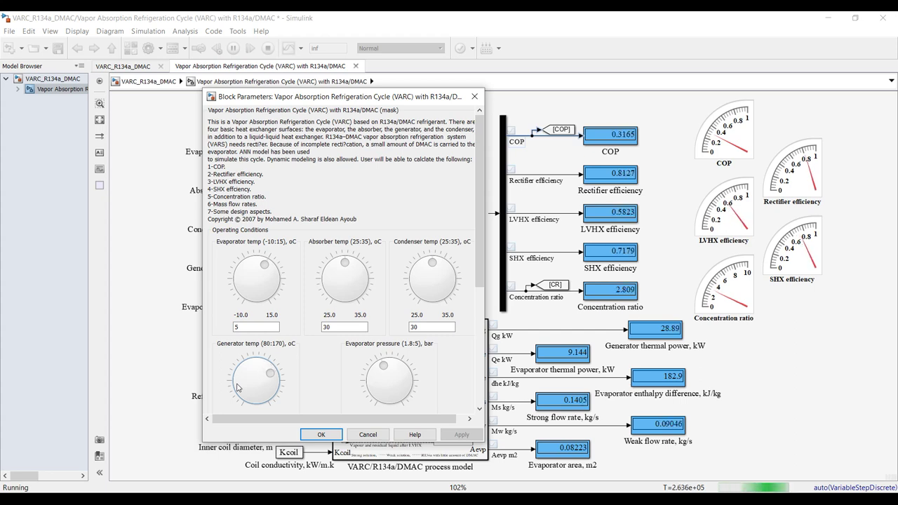
scroll(237, 387, down, 3)
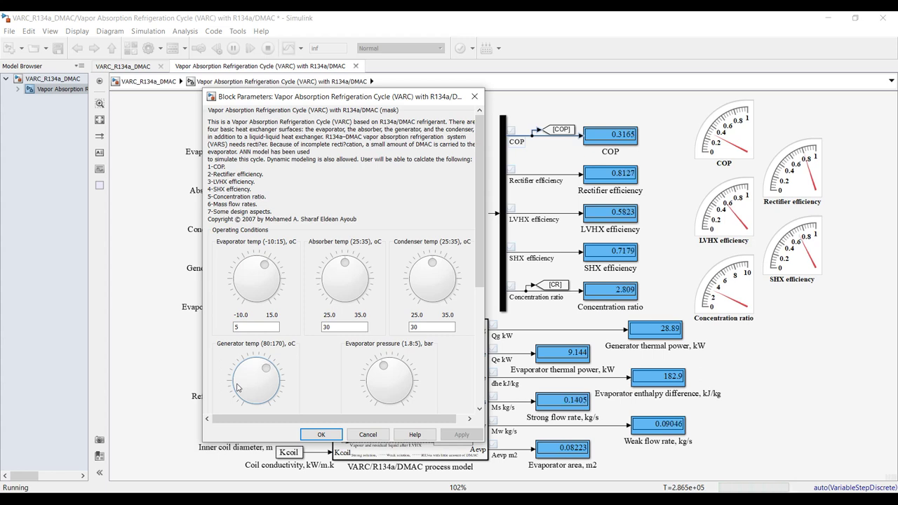
scroll(237, 387, down, 5)
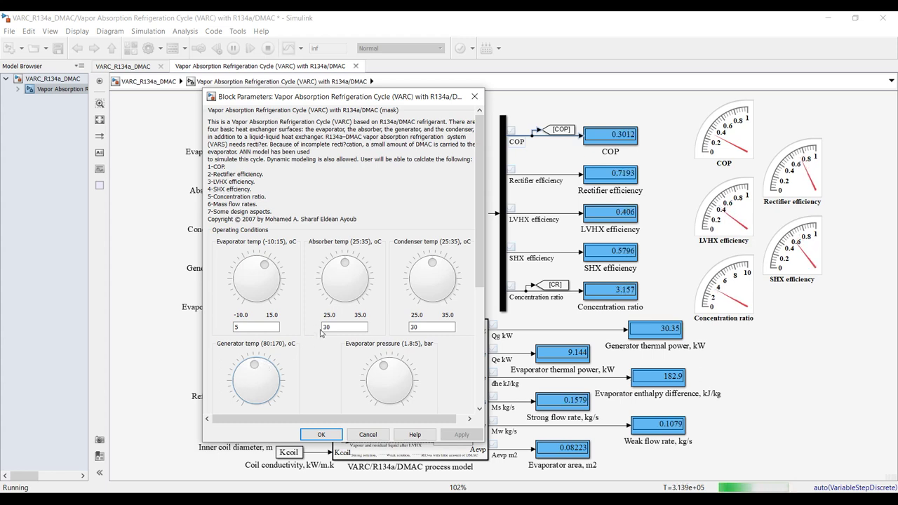
- Raise the refrigerant load gradually to 5.9 TR during the run and accept the block parameters
drag(479, 284, 476, 390)
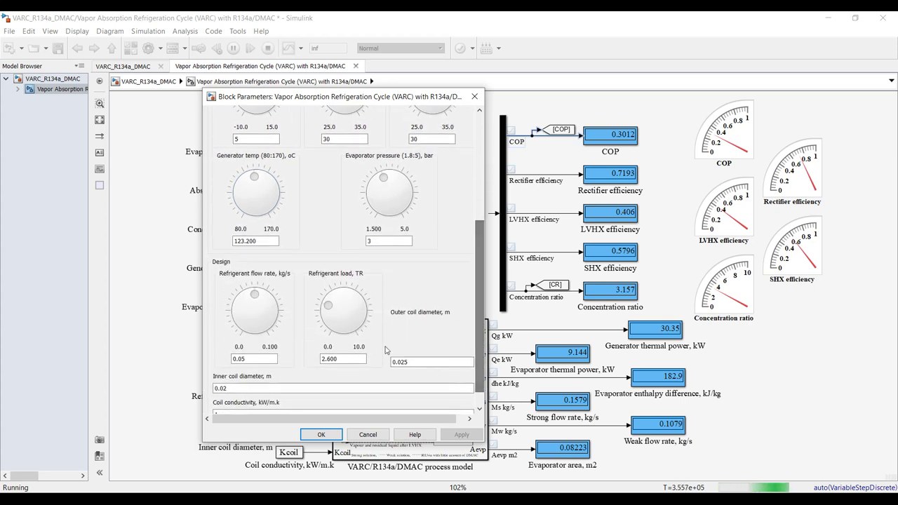
click(328, 309)
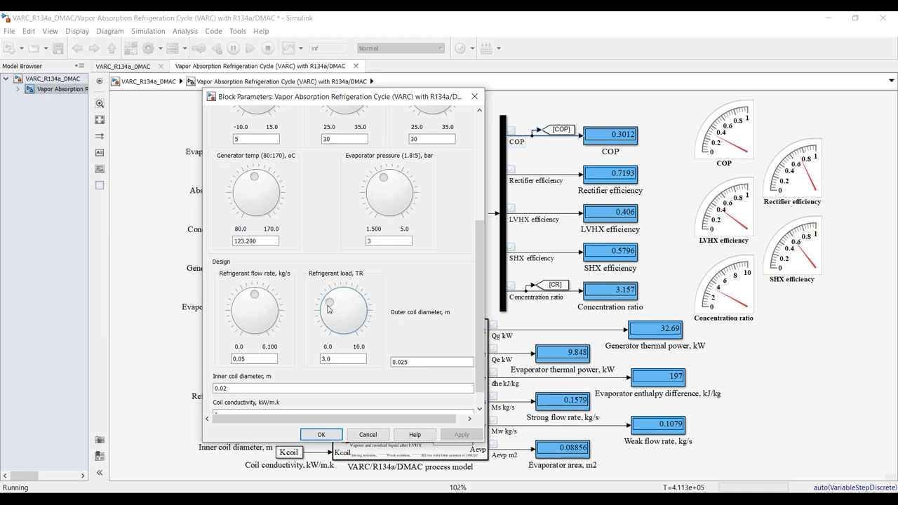
click(327, 309)
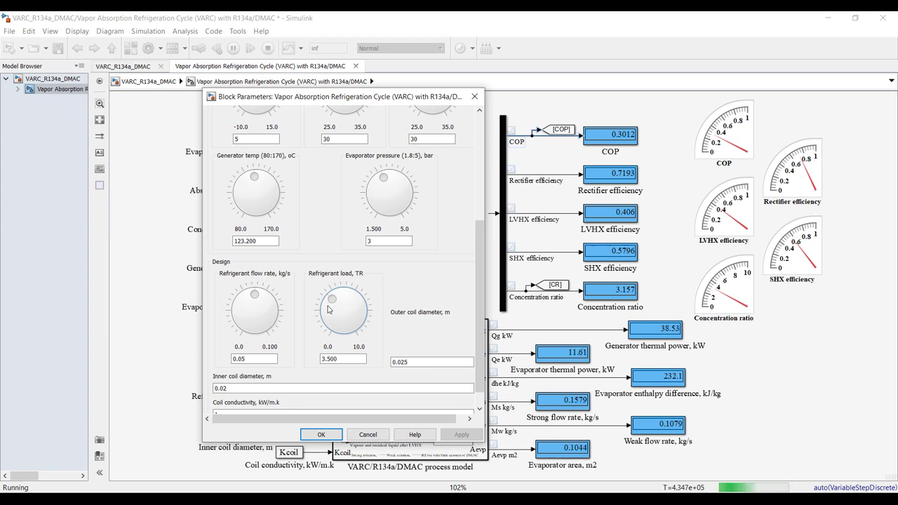
click(328, 309)
click(328, 309)
click(328, 309)
click(327, 309)
click(328, 309)
click(328, 309)
click(327, 308)
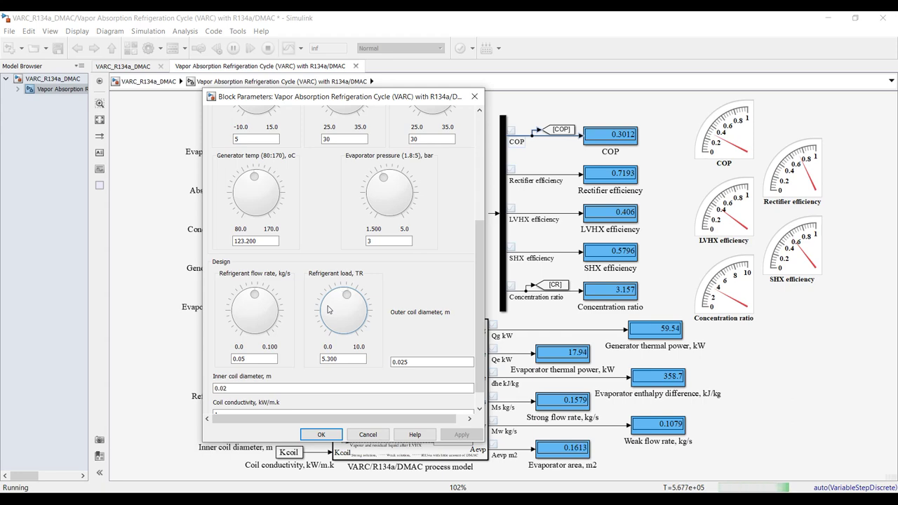
click(327, 308)
click(327, 308)
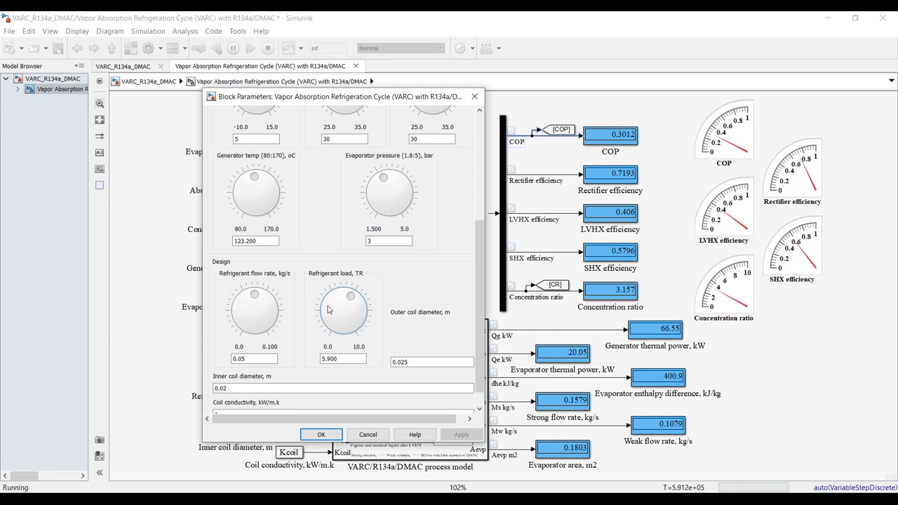
click(319, 434)
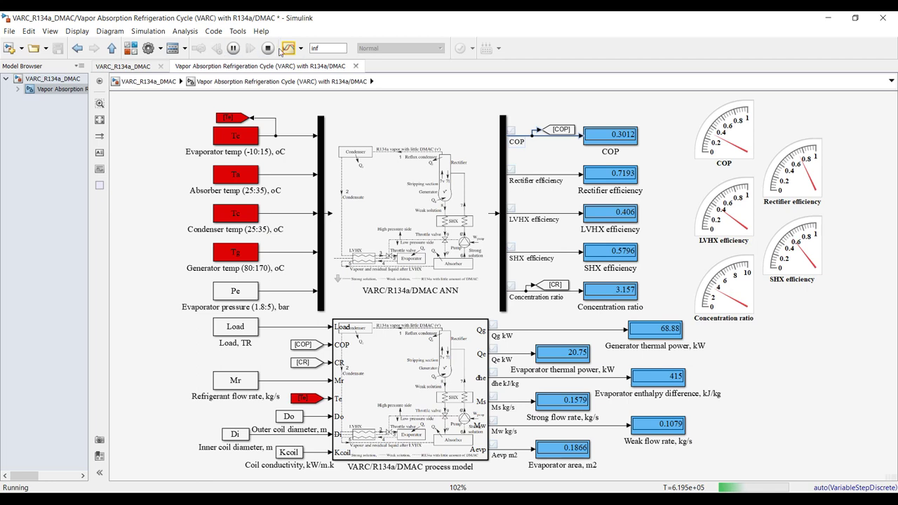
- Stop the running simulation and save the model
click(268, 49)
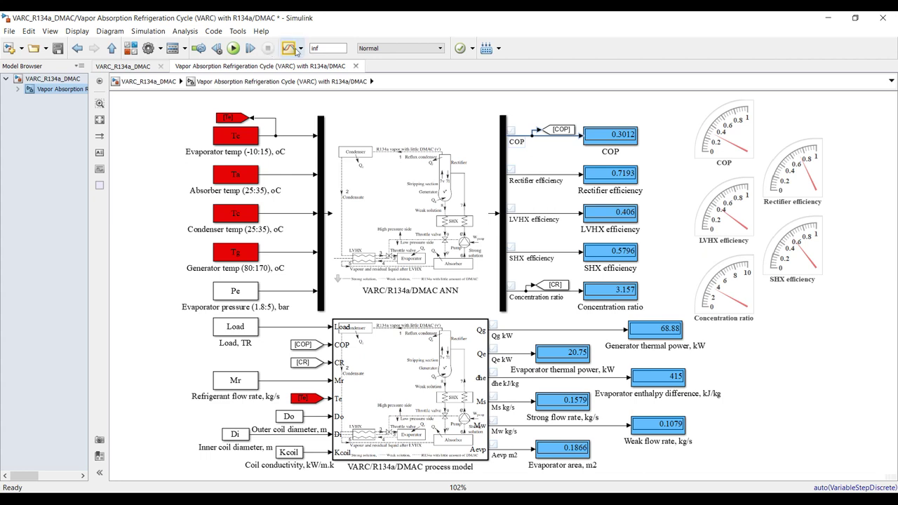
click(58, 48)
- Open the Simulation Data Inspector, maximize it and arrange the plots in a 2-by-2 layout
click(289, 50)
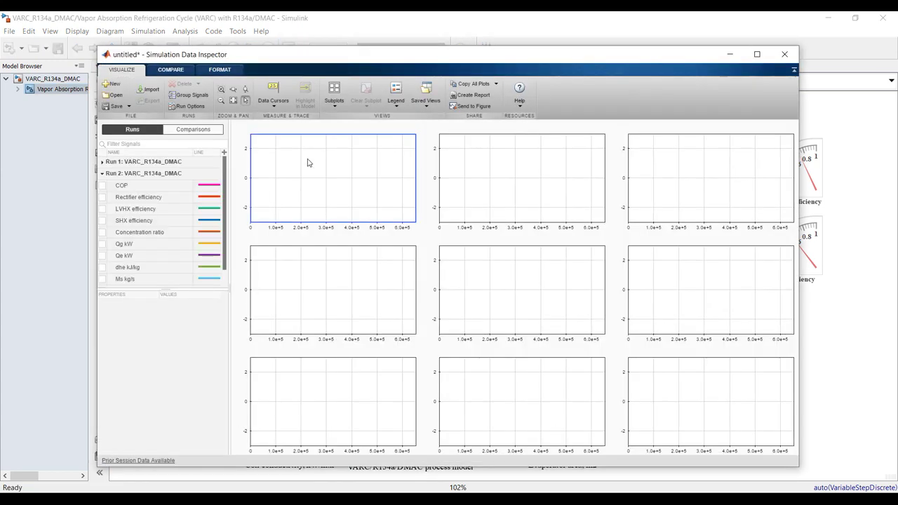
click(758, 55)
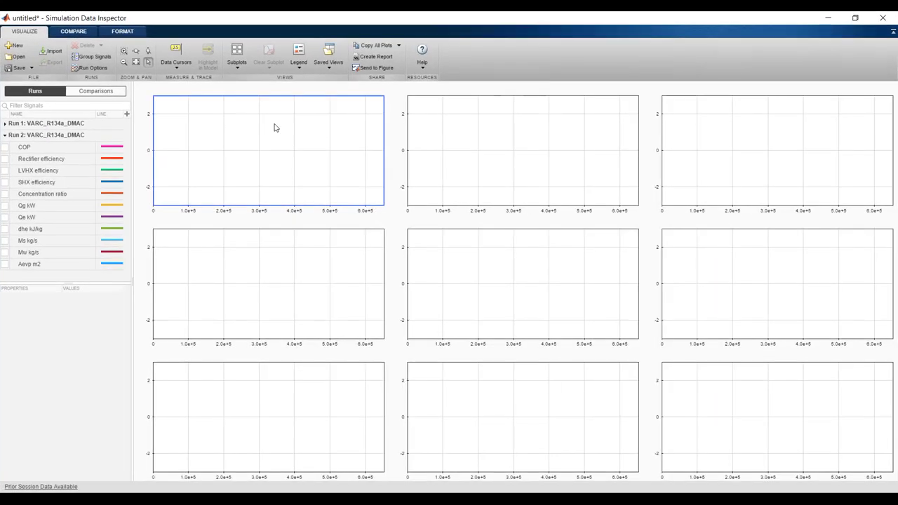
click(236, 55)
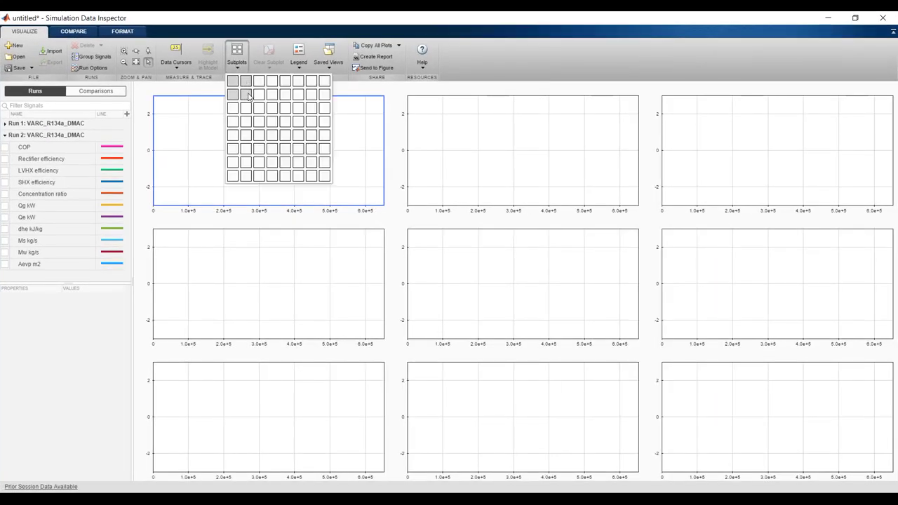
click(250, 95)
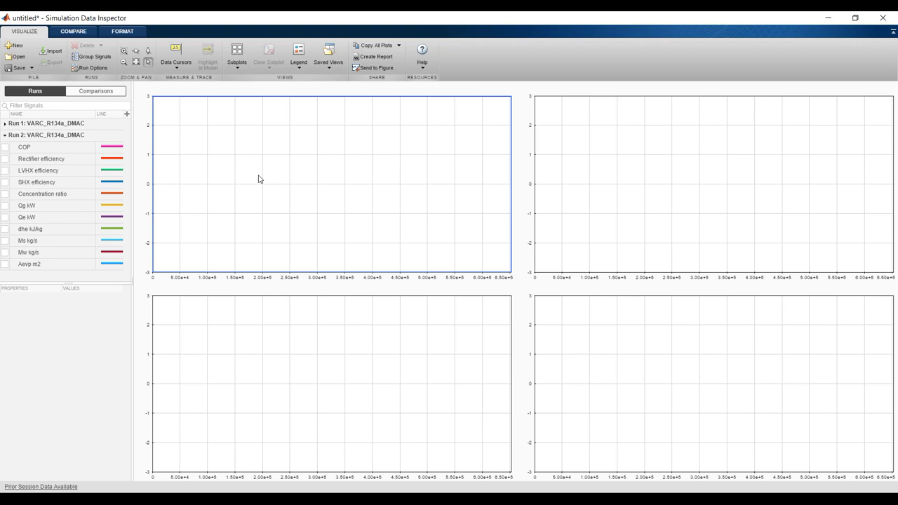
- Plot Run 2's COP in the upper-left subplot and its rectifier, LVHX and SHX efficiencies together in the upper-right subplot
click(5, 148)
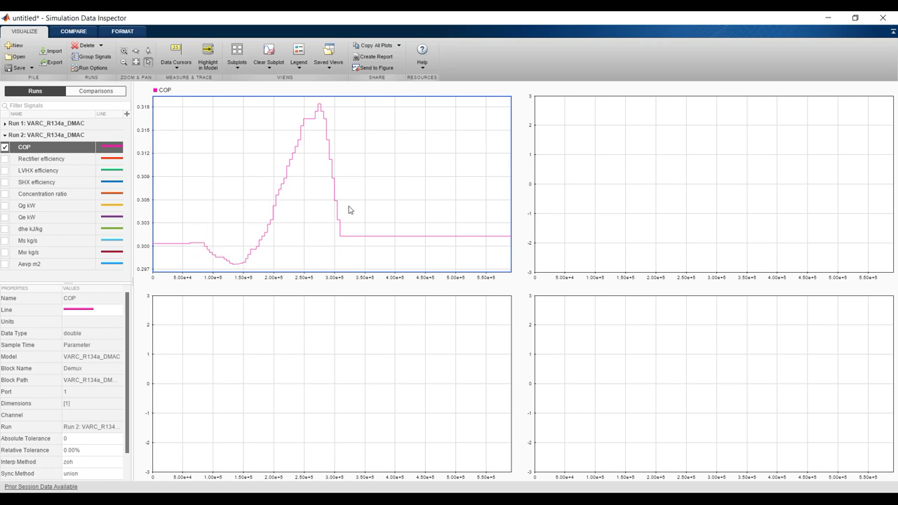
click(597, 155)
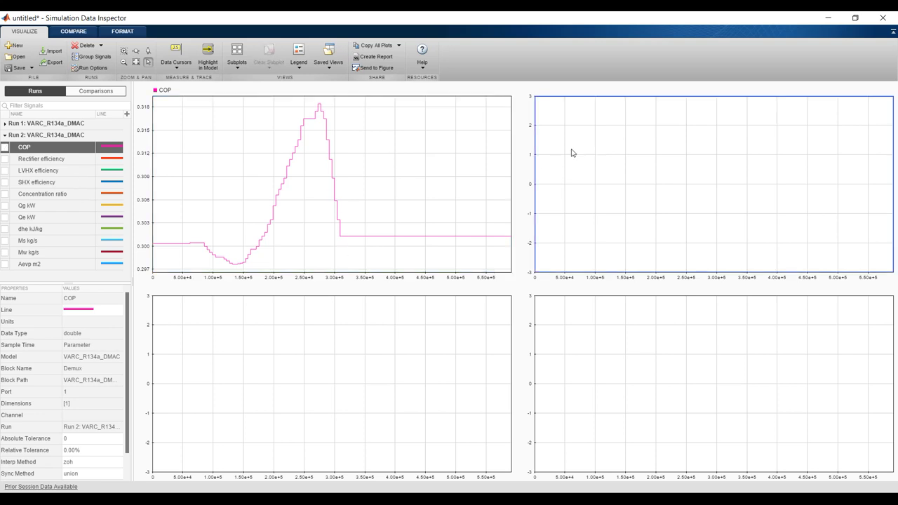
click(6, 159)
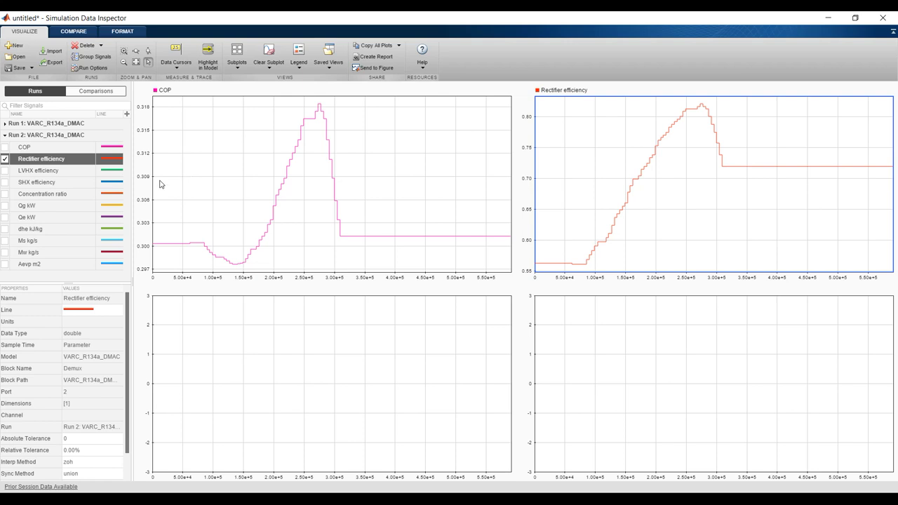
click(5, 171)
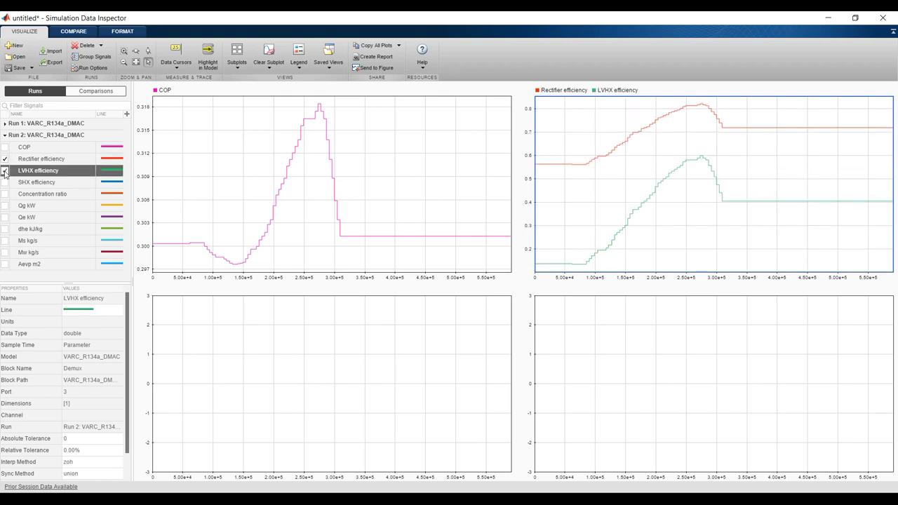
click(5, 183)
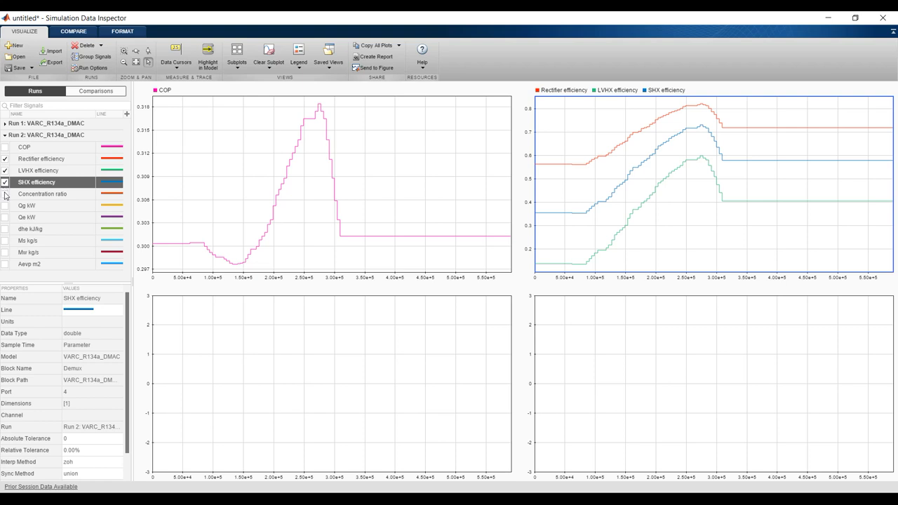
- Plot Run 2's Concentration ratio in the lower-left subplot and Qg kW in the lower-right subplot
click(276, 366)
click(5, 194)
click(691, 358)
click(5, 205)
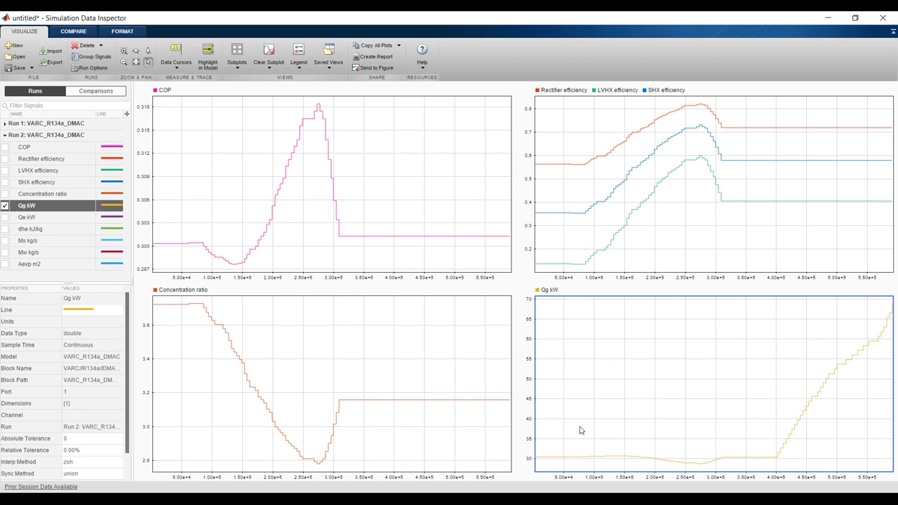
- Expand the layout to two rows by three columns and plot Qe kW in the new upper subplot
click(236, 57)
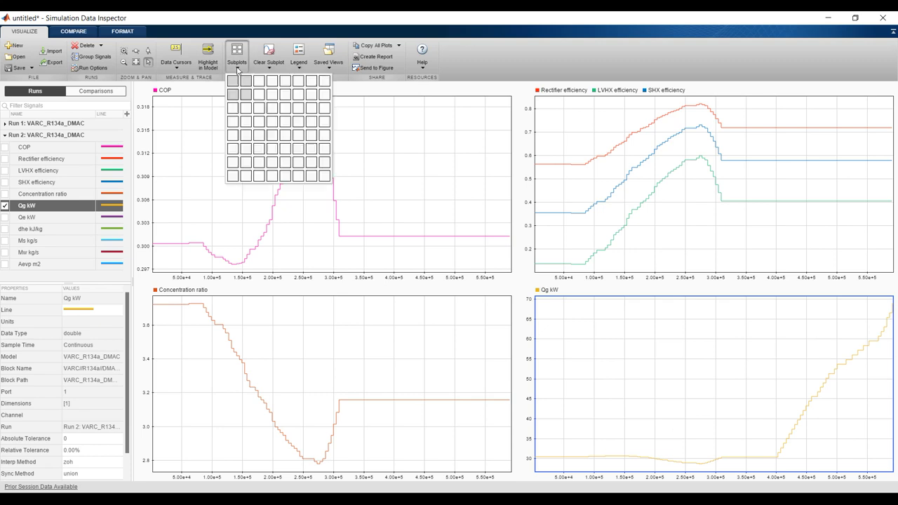
click(257, 98)
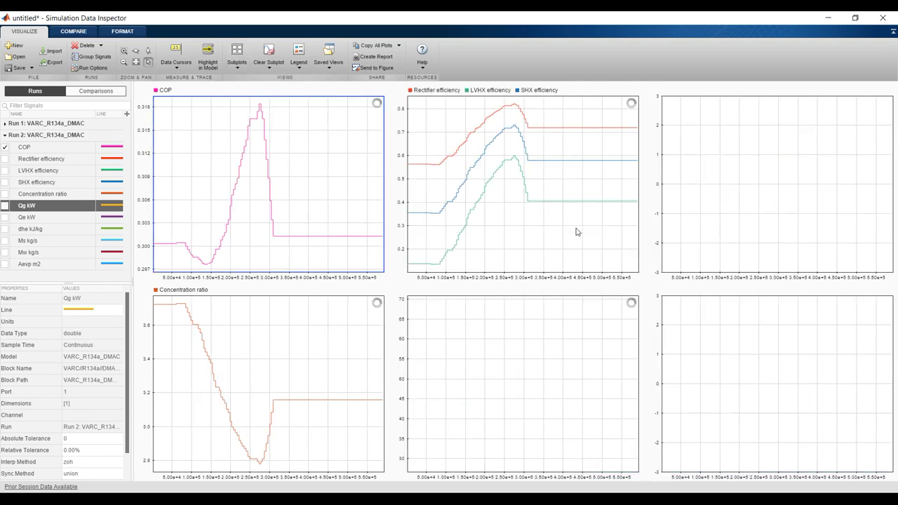
click(747, 167)
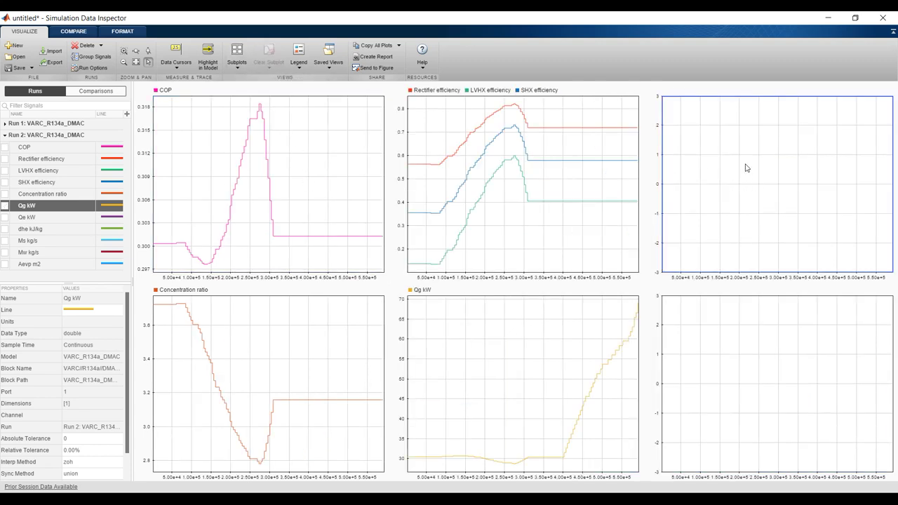
click(7, 218)
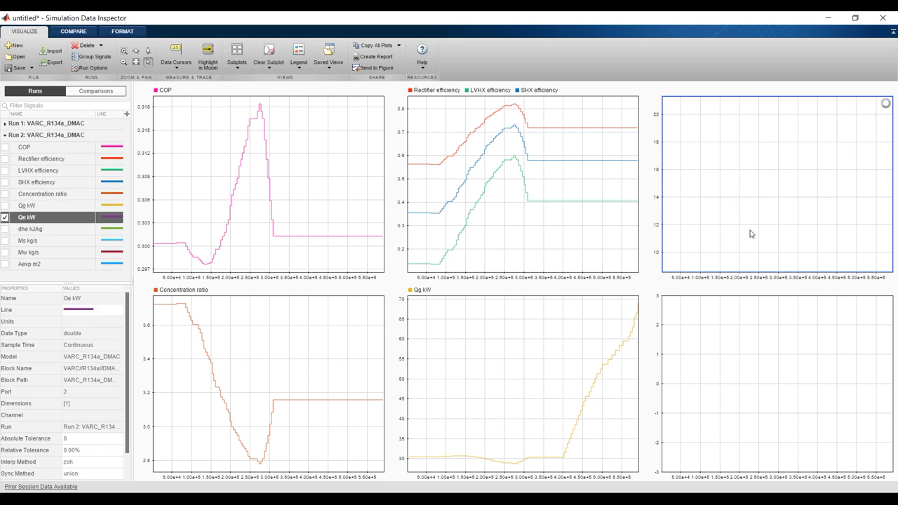
- Plot dhe kJ/kg in the remaining lower subplot and send all the subplots to a MATLAB figure
click(699, 385)
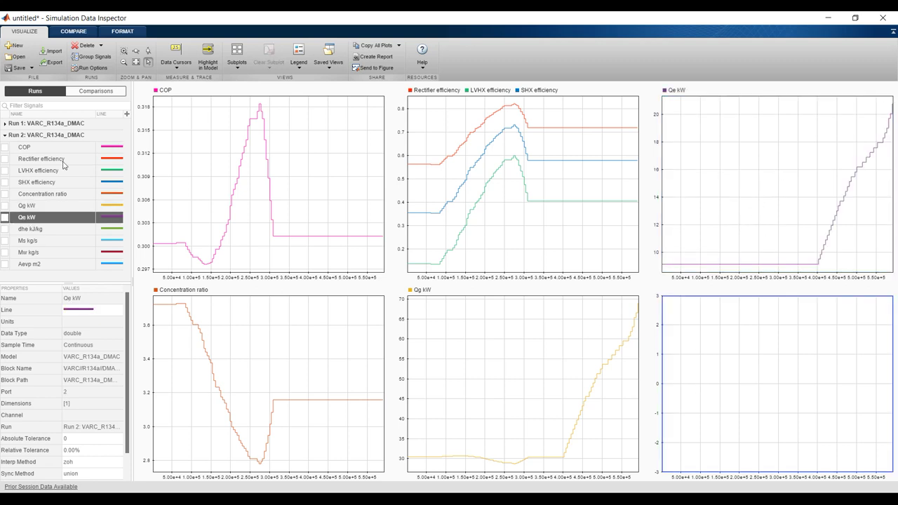
click(5, 229)
click(5, 229)
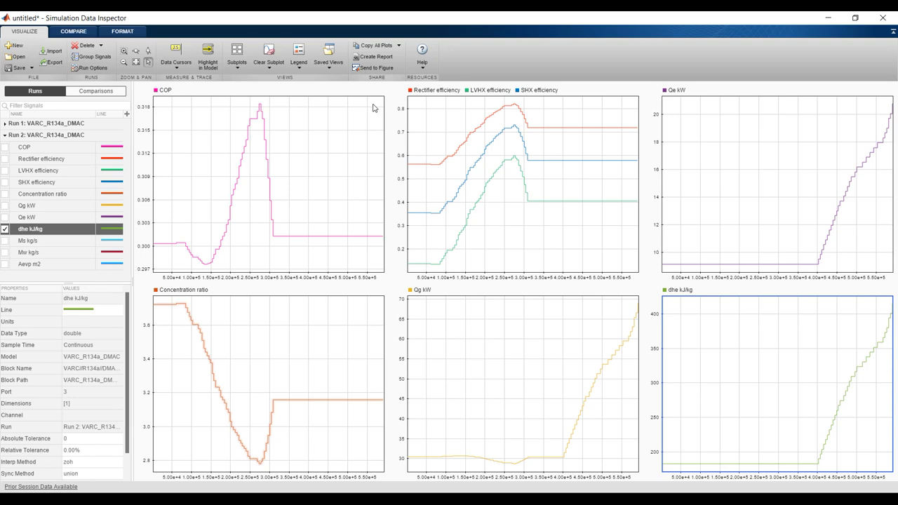
click(378, 67)
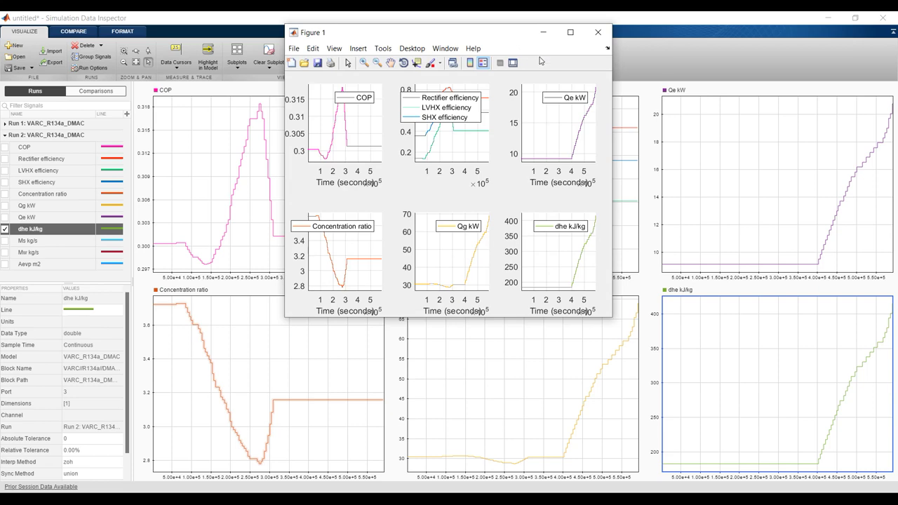
- Maximize the exported figure, show its plot tools and set the figure's background color to white
click(570, 32)
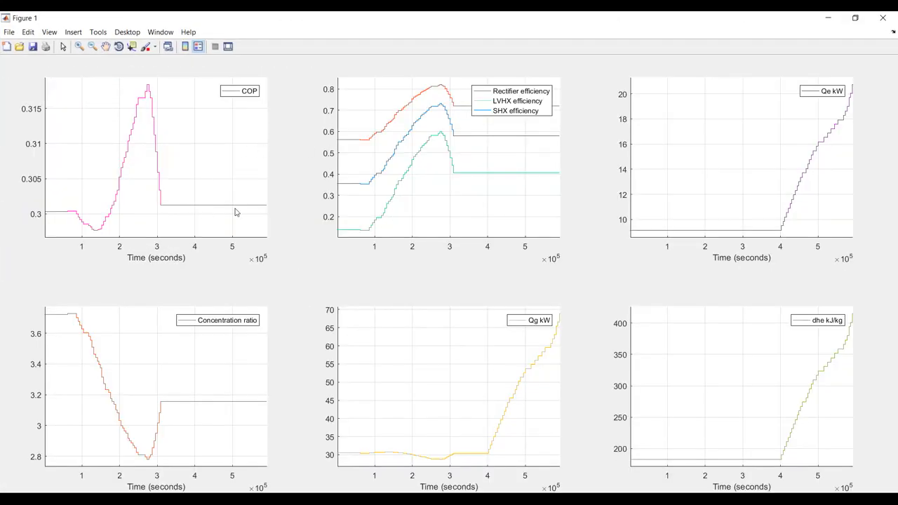
click(228, 47)
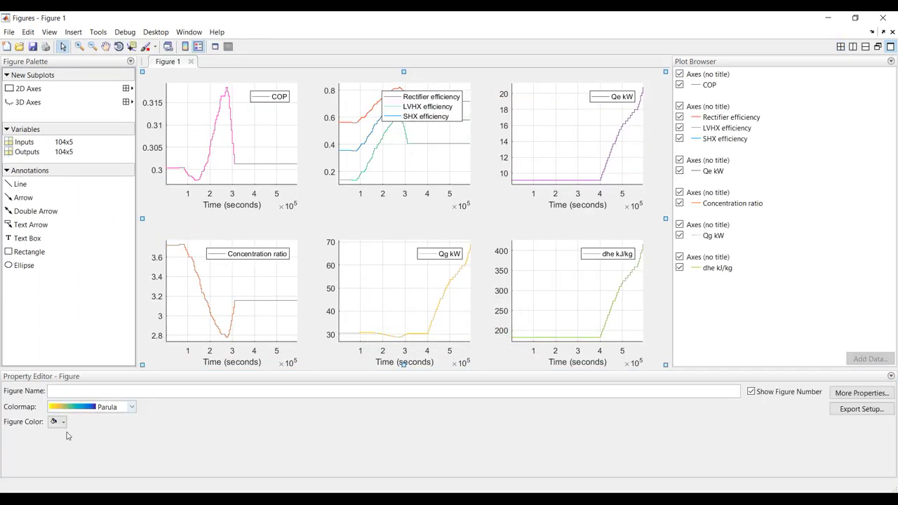
click(58, 423)
click(69, 394)
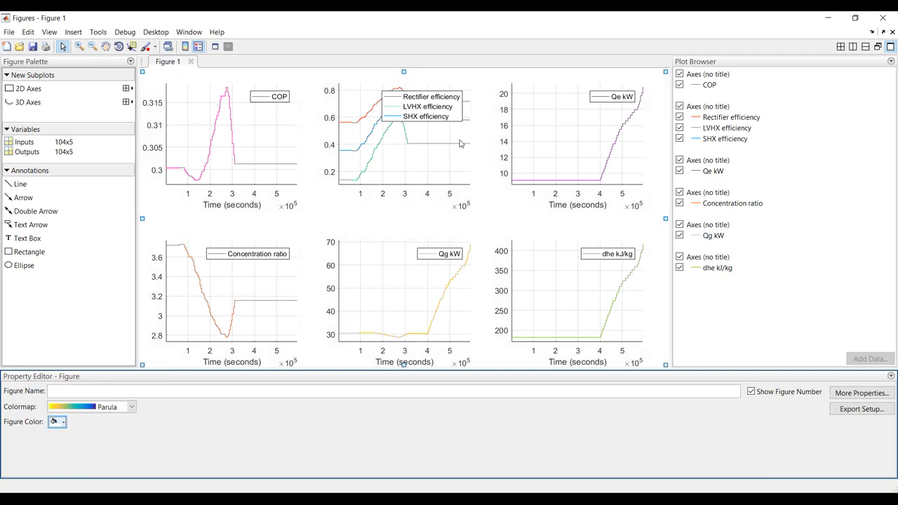
- Select the COP, Rectifier, LVHX and SHX efficiency curves together and change their plot type to Line
click(421, 169)
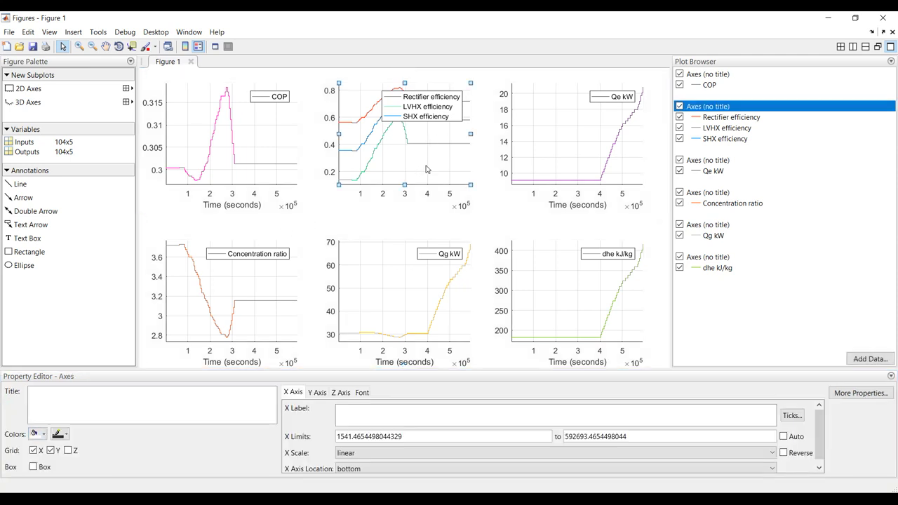
click(709, 84)
ctrl+click(716, 117)
ctrl+click(714, 128)
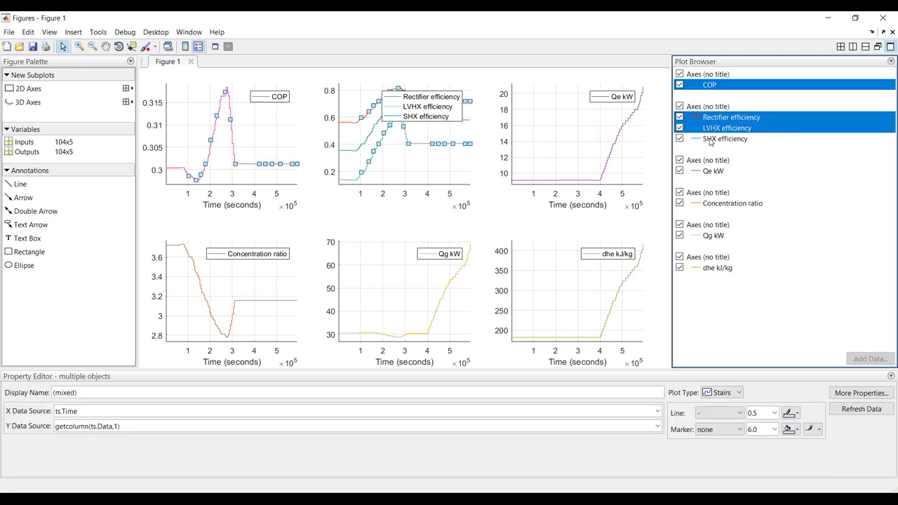
ctrl+click(711, 138)
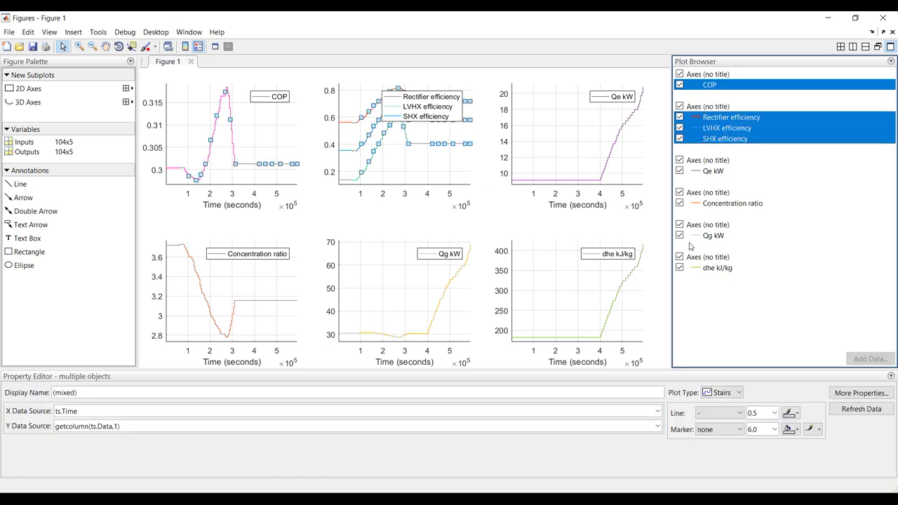
click(738, 395)
click(719, 410)
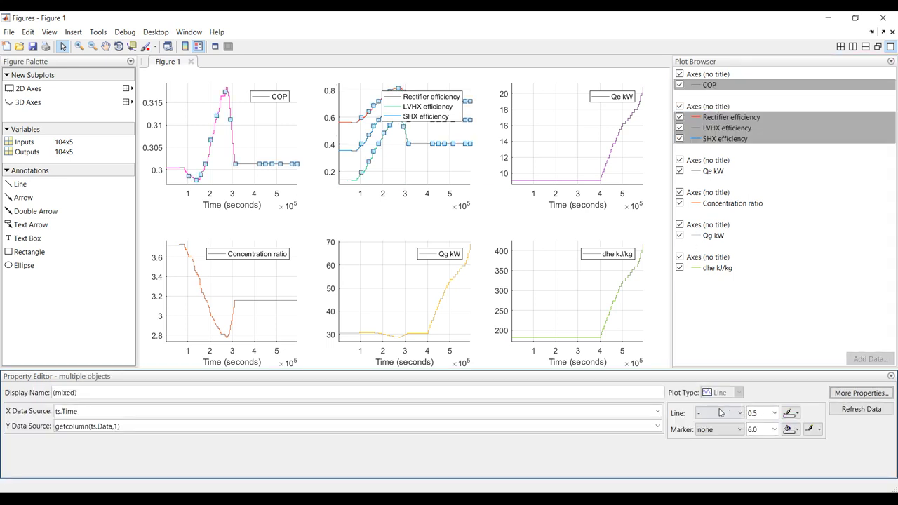
- Set the line width of the selected COP and efficiency curves to 2.0
click(774, 414)
click(765, 286)
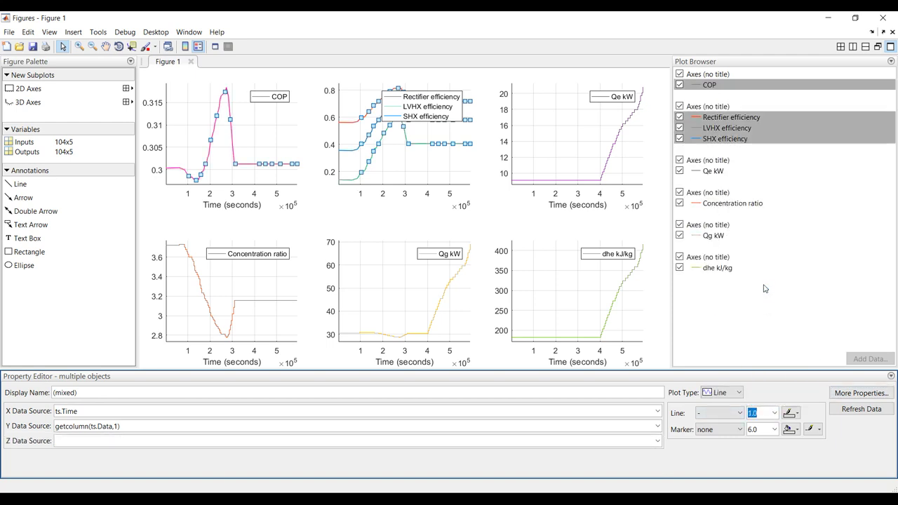
click(775, 413)
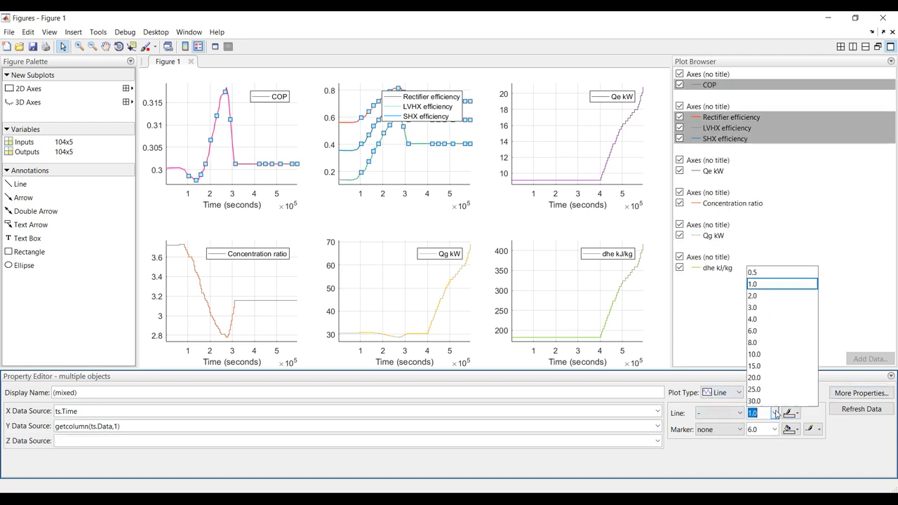
click(768, 298)
- Select the three upper axes together, highlight their shared X label and close the figure
click(295, 145)
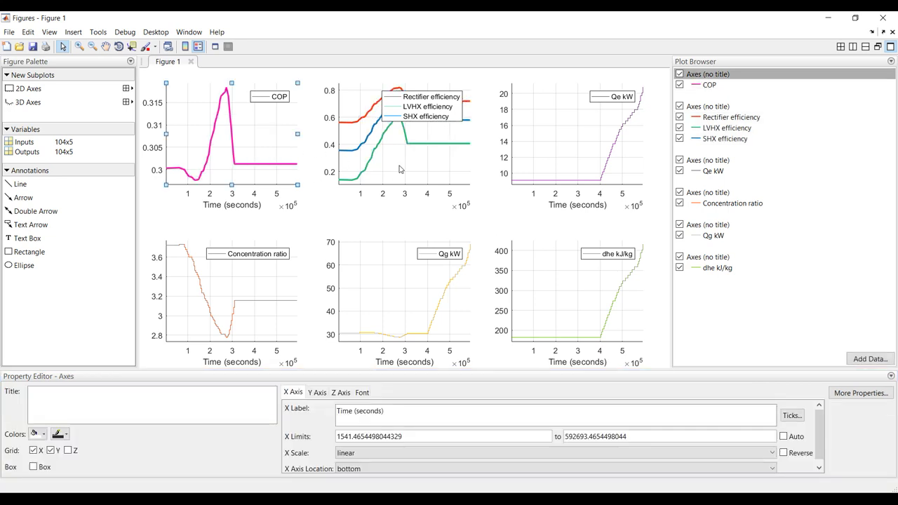
shift+click(400, 169)
shift+click(482, 173)
drag(384, 415, 336, 414)
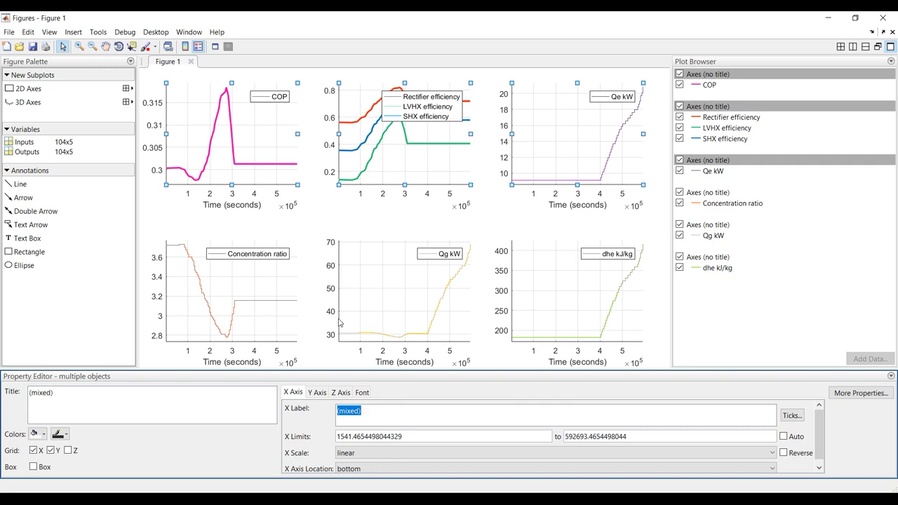
click(881, 19)
- Delete all runs from the Simulation Data Inspector and close it to return to the Simulink model
click(100, 46)
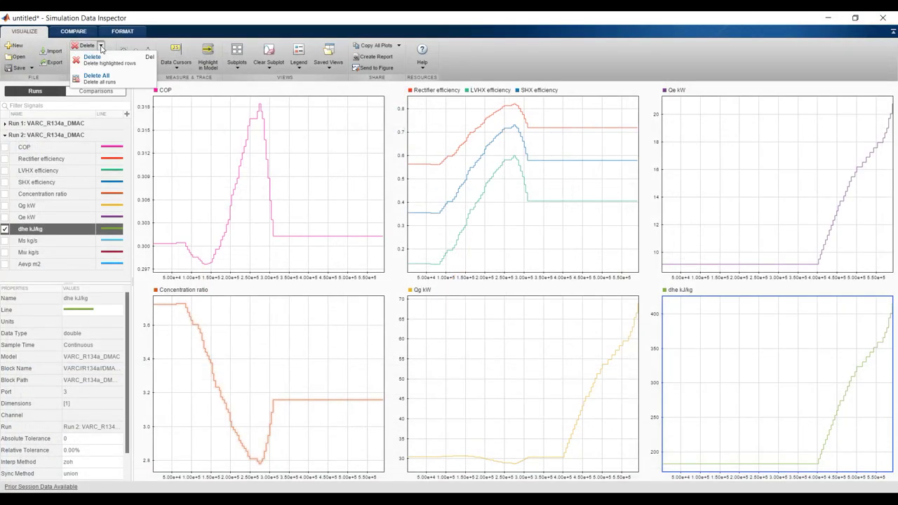
click(96, 77)
click(455, 280)
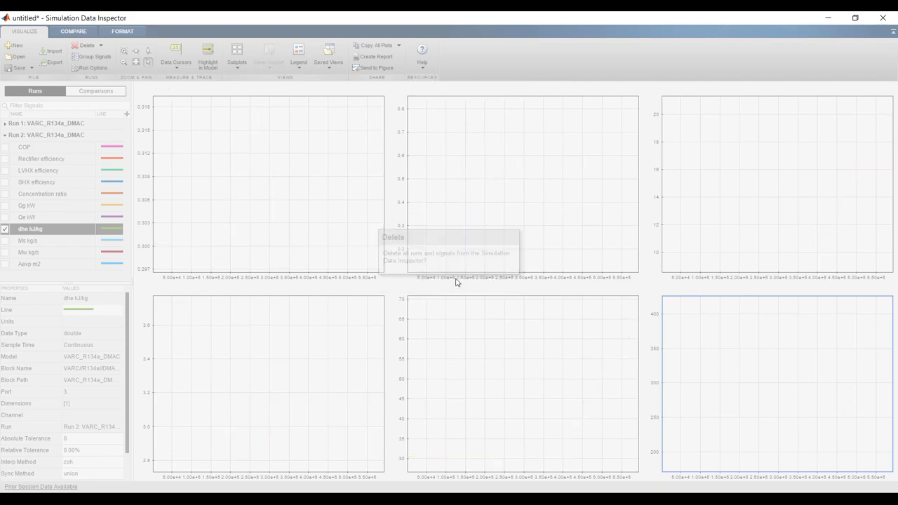
click(882, 18)
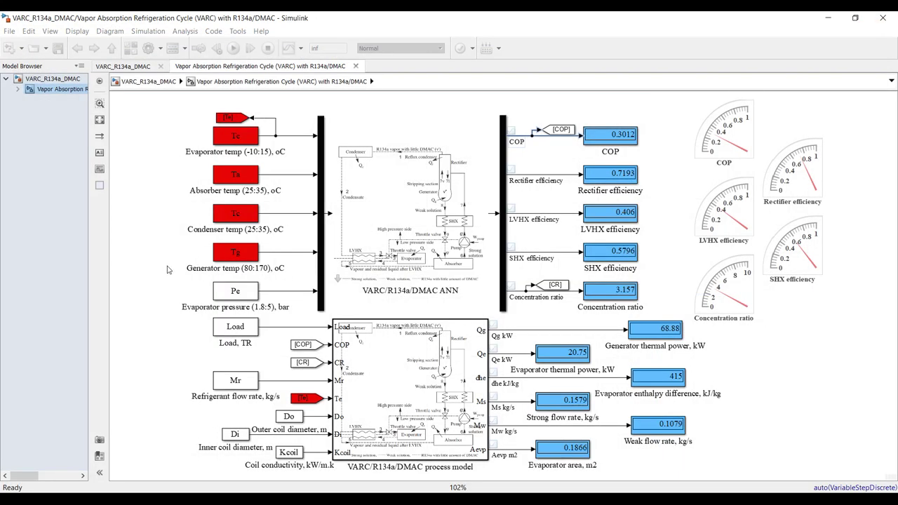
- Set the simulation stop time to 0 and save the model
double_click(322, 47)
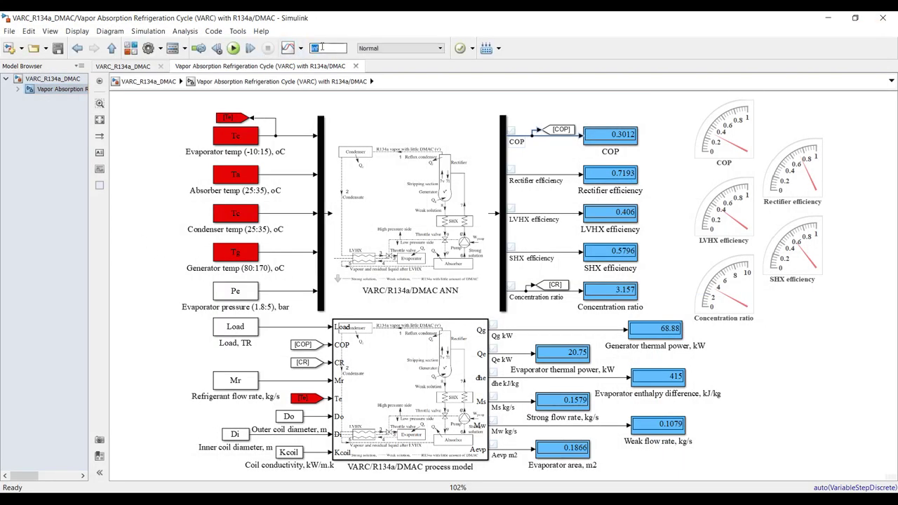
text(0)
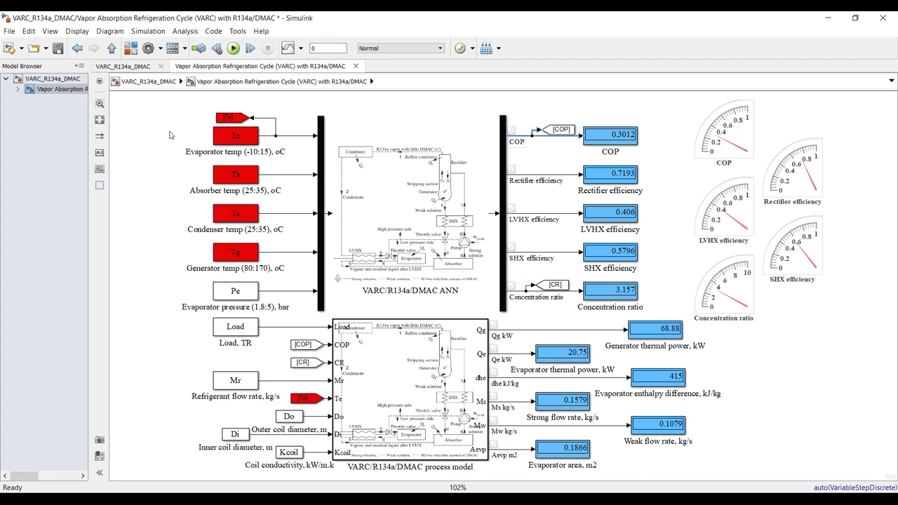
click(58, 49)
- Open the top-level VARC block's parameters, examine the generator temperature setting and close the dialog without changes
click(53, 79)
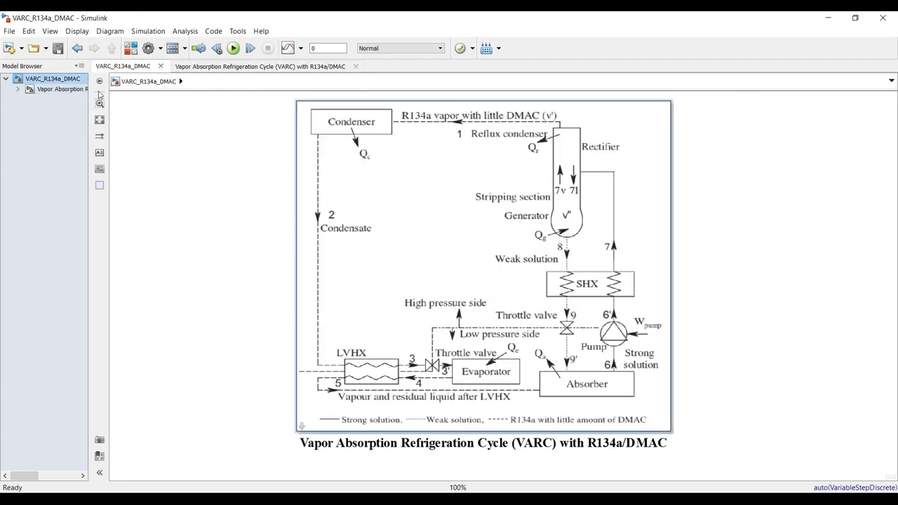
double_click(321, 127)
drag(274, 171, 258, 88)
scroll(344, 290, down, 5)
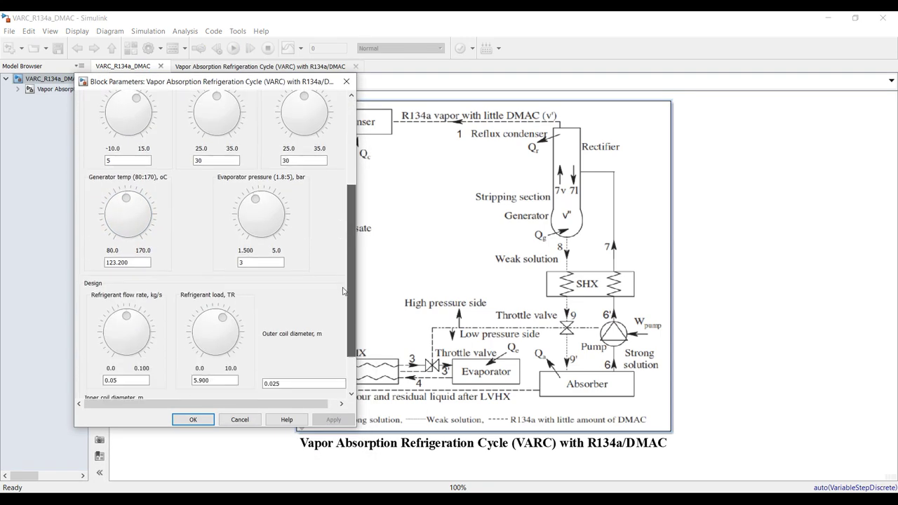
double_click(134, 265)
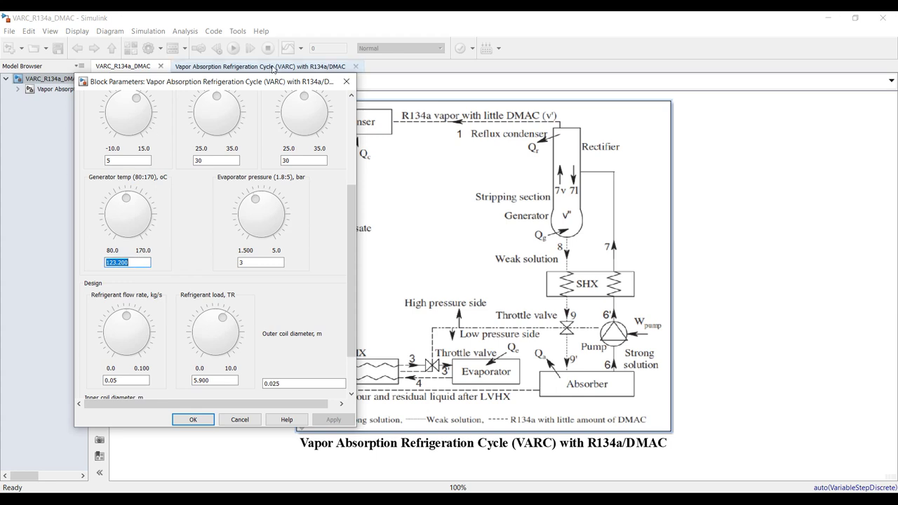
click(346, 82)
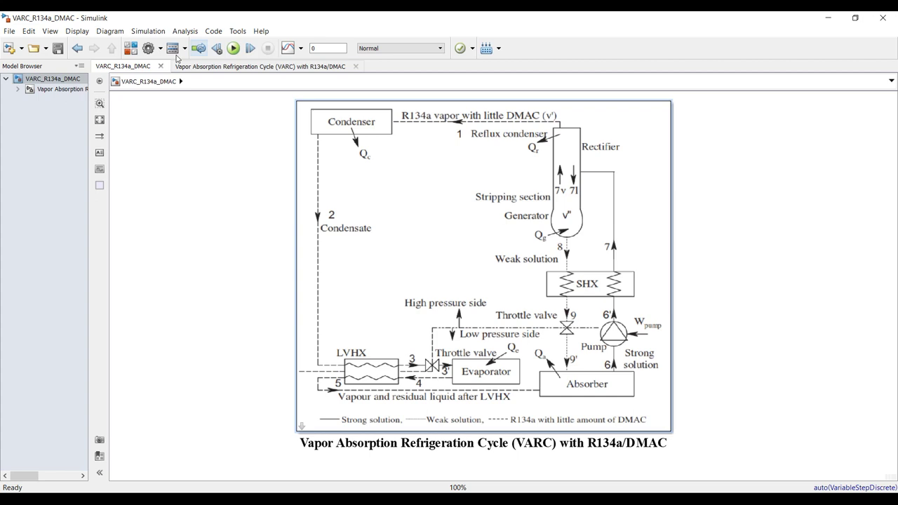
- Save a copy of the model as VARC_R134a_DMAC_vd in the same folder
click(10, 32)
click(29, 106)
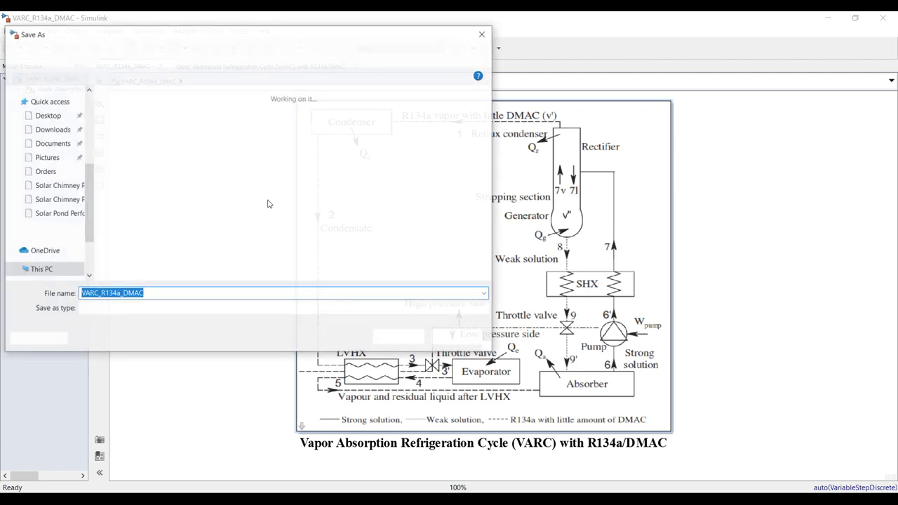
click(183, 293)
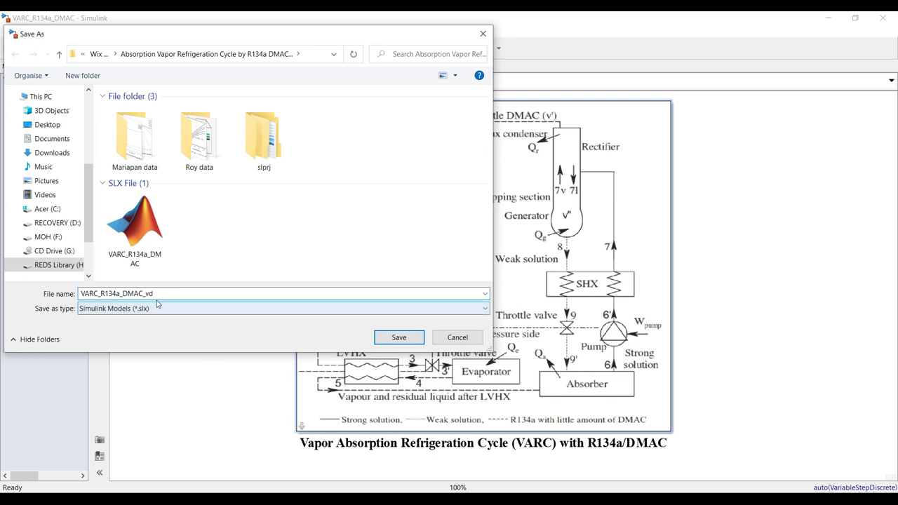
click(397, 337)
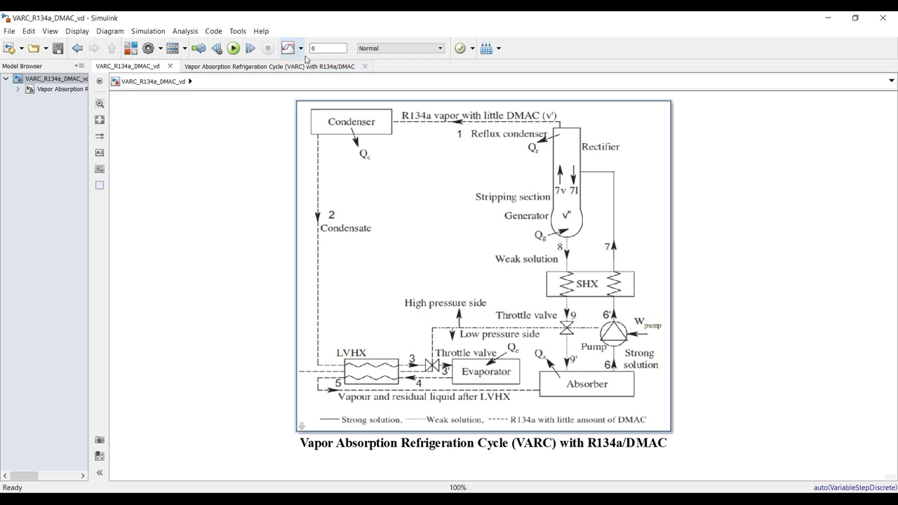
- In the model's solver configuration, set the simulation start time to 100 and the stop time to 150
click(148, 48)
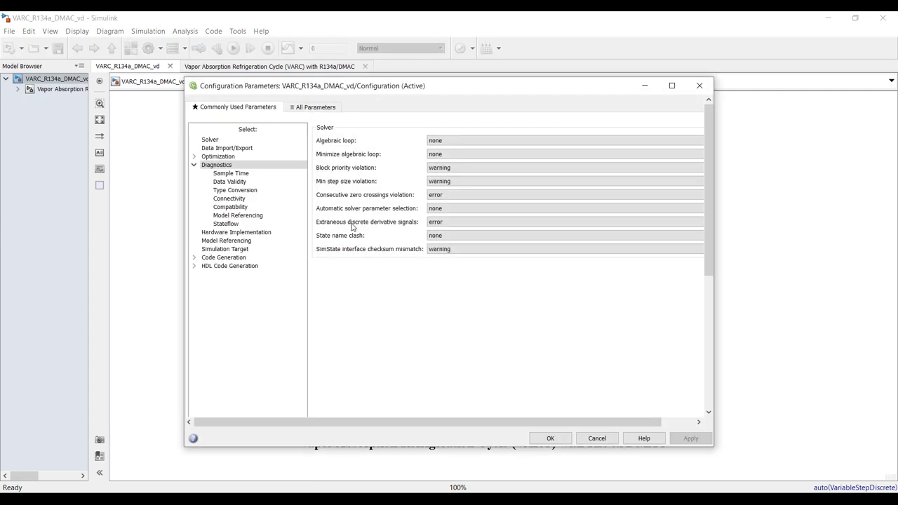
click(220, 141)
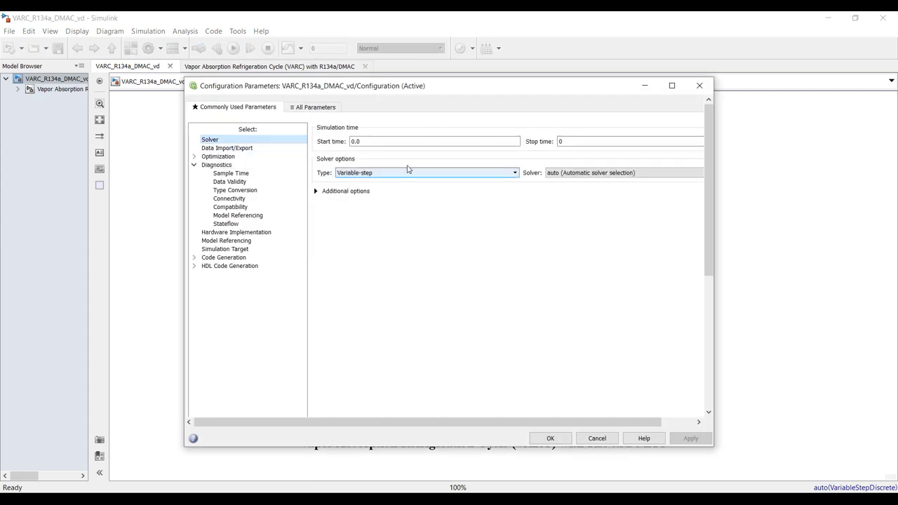
double_click(366, 141)
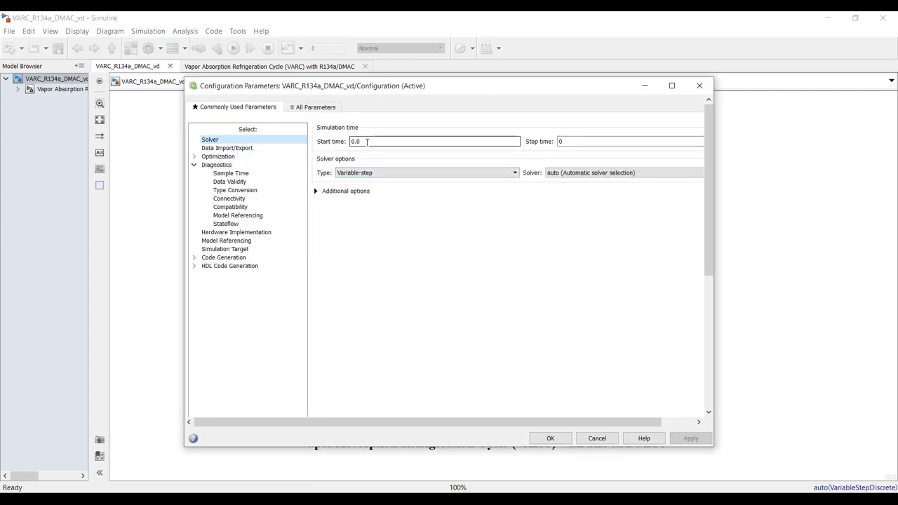
text(90)
double_click(590, 141)
text(1)
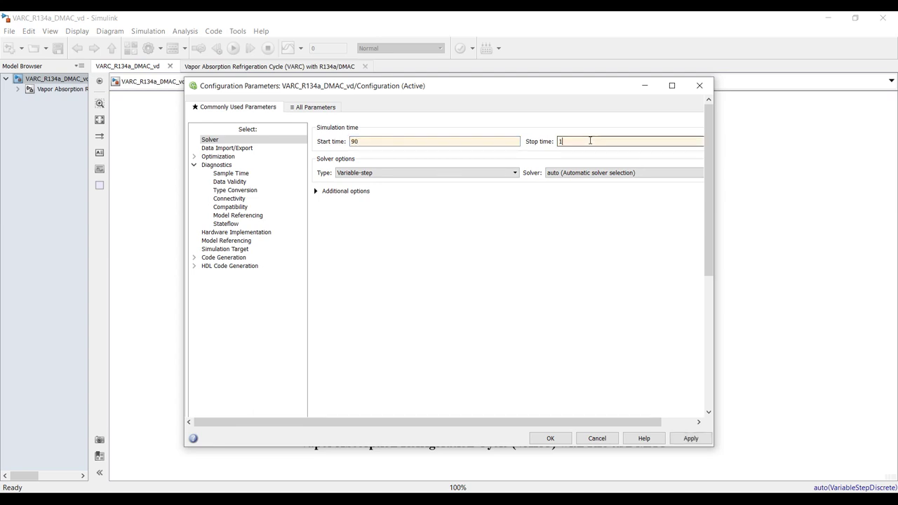
click(352, 141)
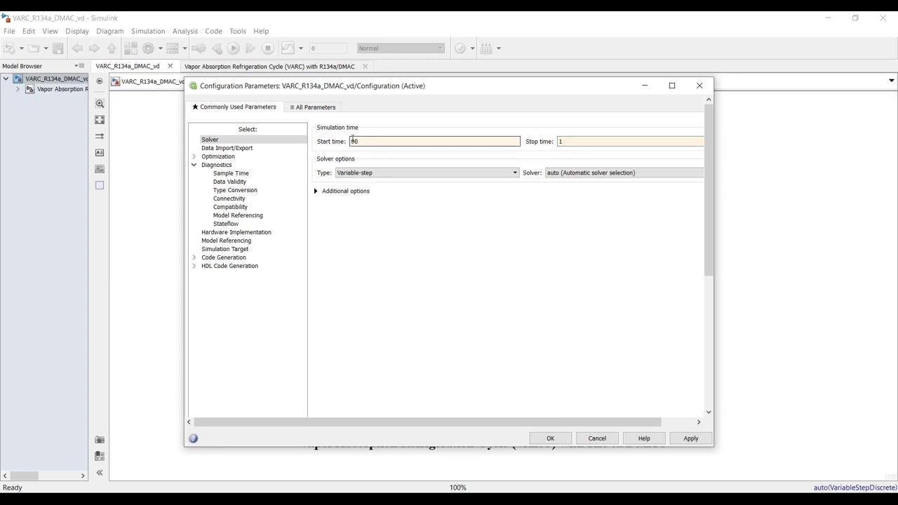
text(100)
double_click(561, 141)
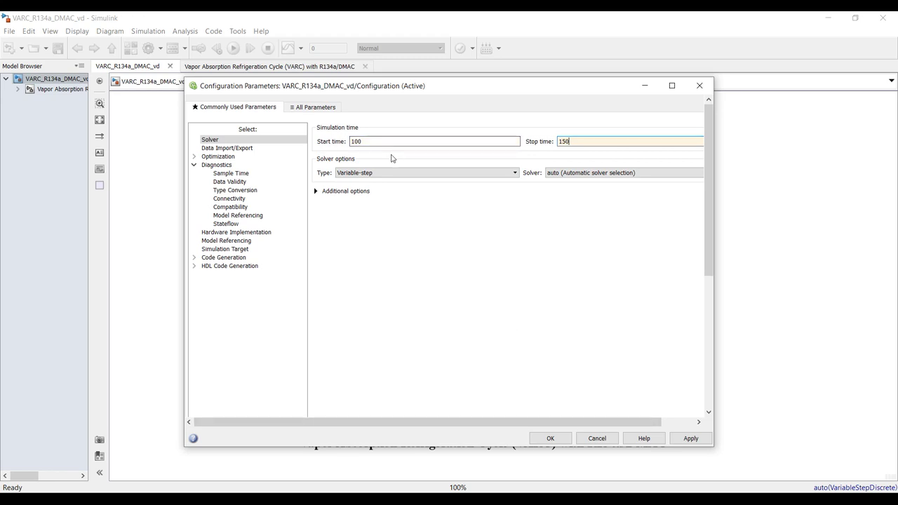
- Check the start and stop time entries, apply the solver settings and close the configuration
drag(377, 141, 481, 141)
double_click(587, 141)
double_click(418, 141)
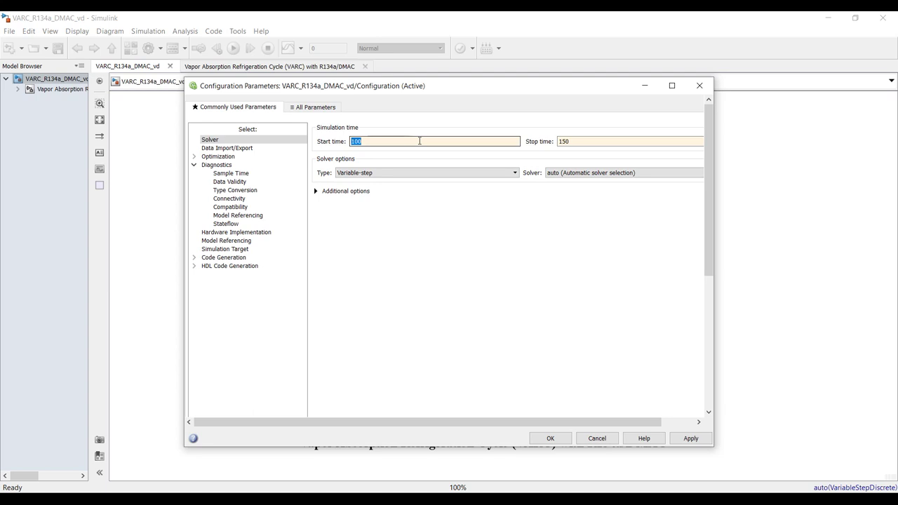
click(693, 441)
click(550, 438)
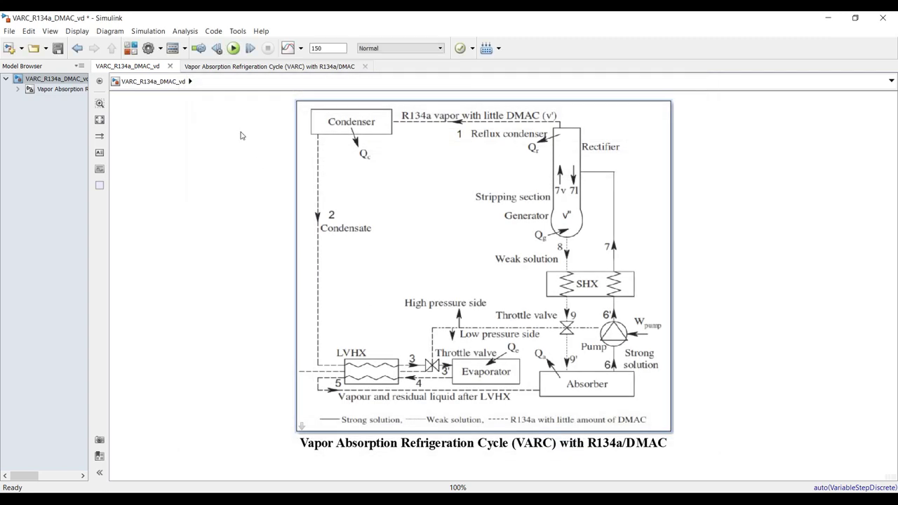
- Inside the VARC subsystem, move the generator temperature block Tg off its ANN input line into empty space and comment it out
click(61, 89)
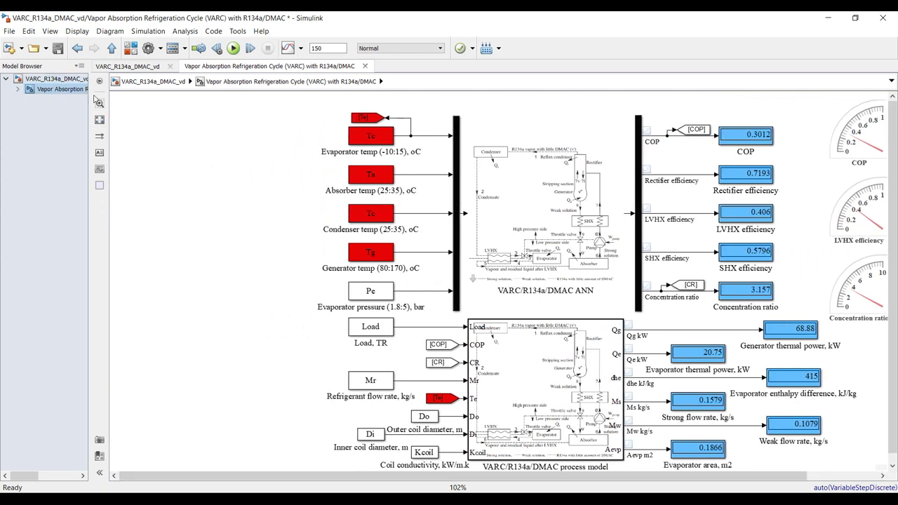
click(370, 252)
key(Delete)
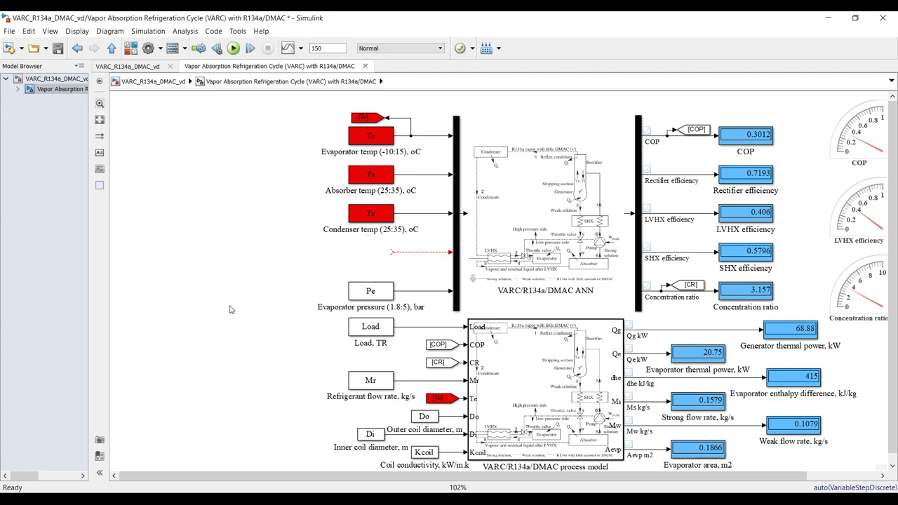
key(ctrl+v)
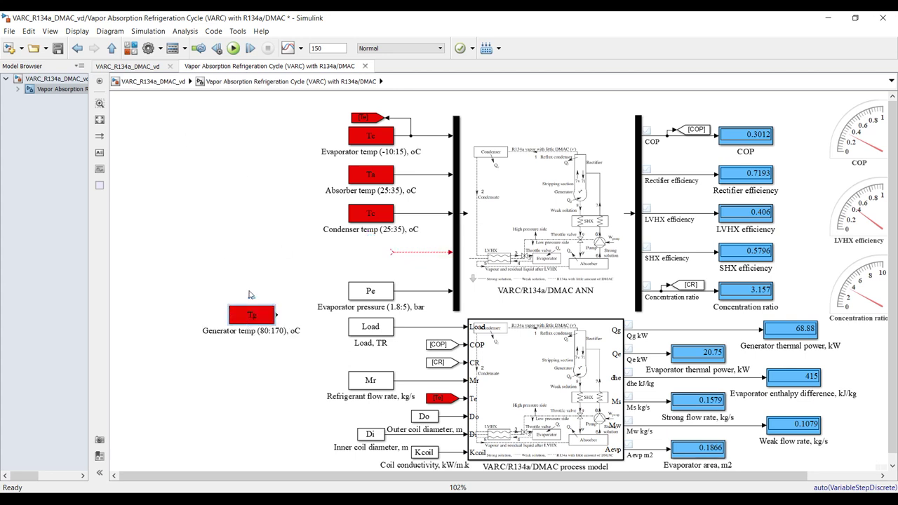
key(ctrl+shift+x)
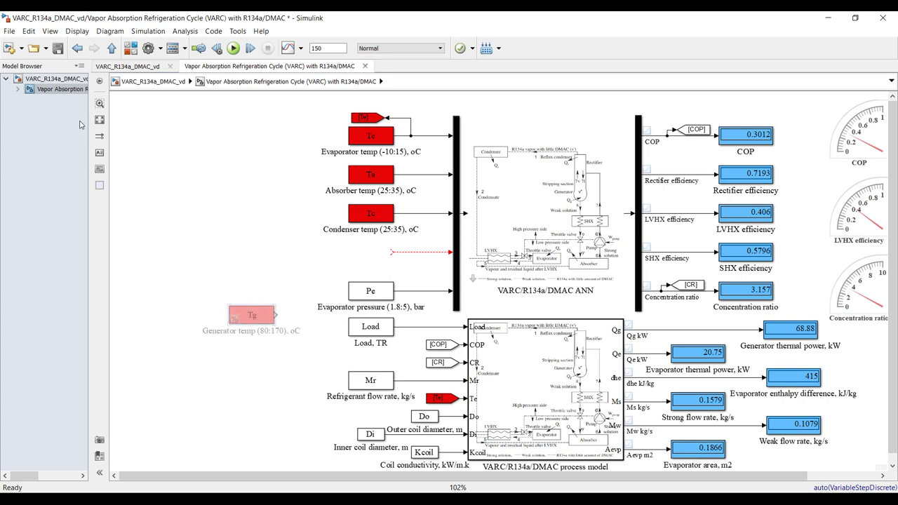
- Review the generator temperature dial in the VARC block's mask parameters, close them without changes and return inside the subsystem
click(56, 78)
double_click(363, 176)
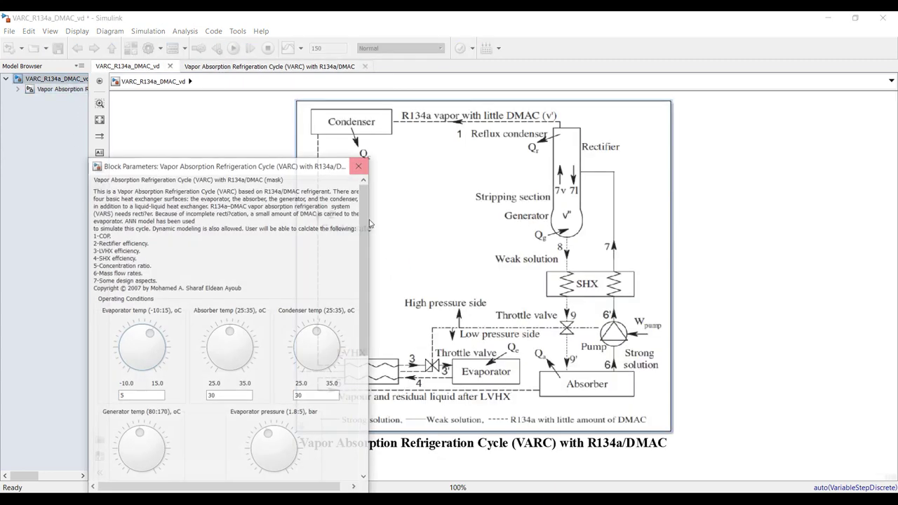
drag(365, 253, 363, 328)
mouse_move(139, 297)
mouse_down()
mouse_move(128, 304)
mouse_move(137, 305)
mouse_up()
click(359, 165)
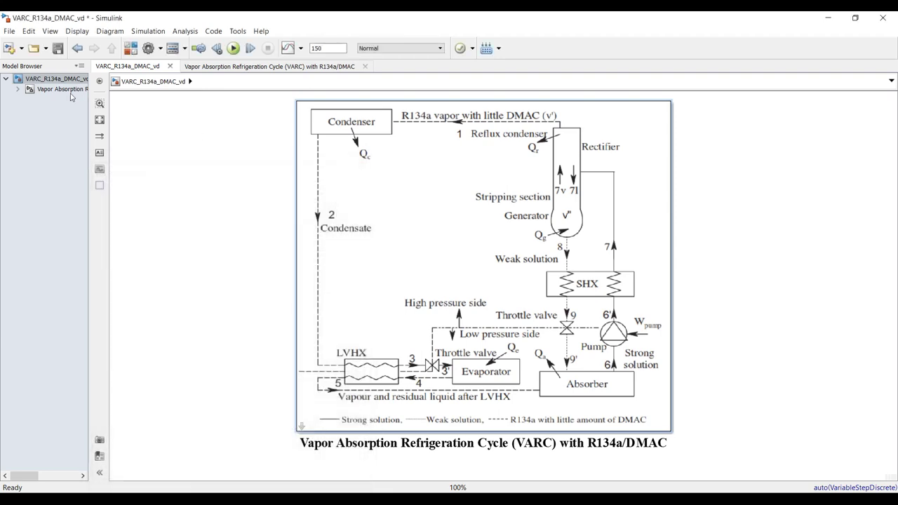
click(65, 89)
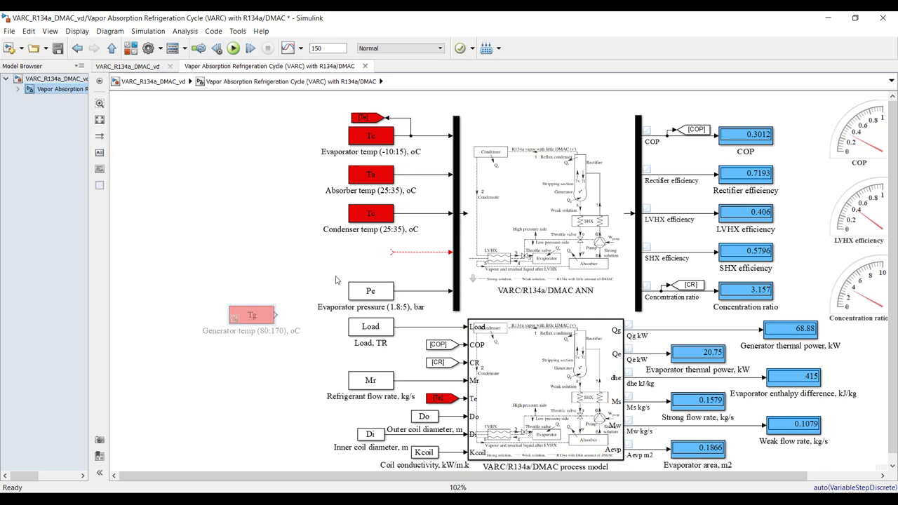
- Add a Clock block from the Simulink Sources library, connect it to the ANN's open generator temperature input line and save the model
click(131, 49)
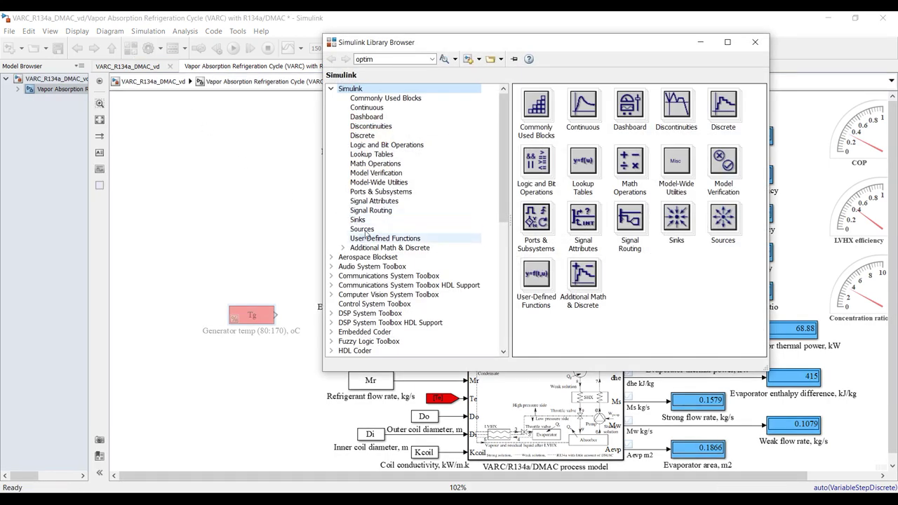
click(362, 229)
drag(762, 244, 758, 336)
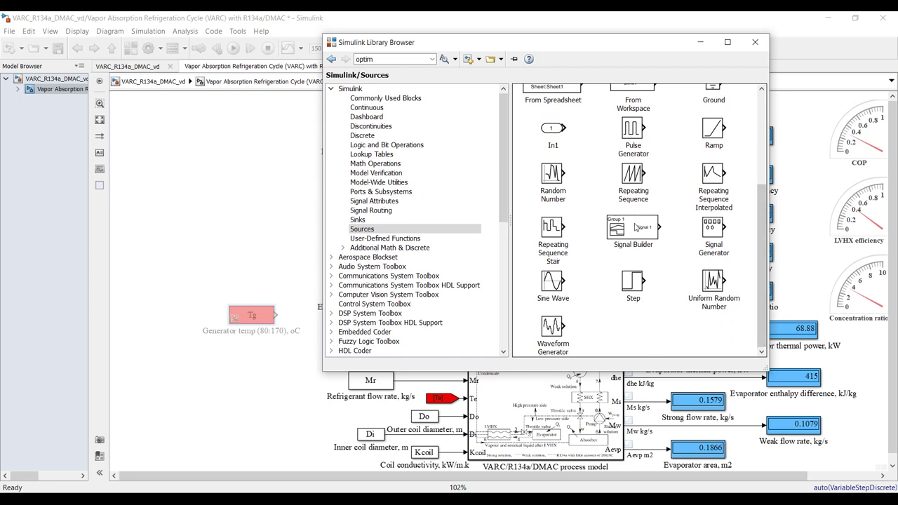
drag(762, 268, 759, 194)
click(719, 105)
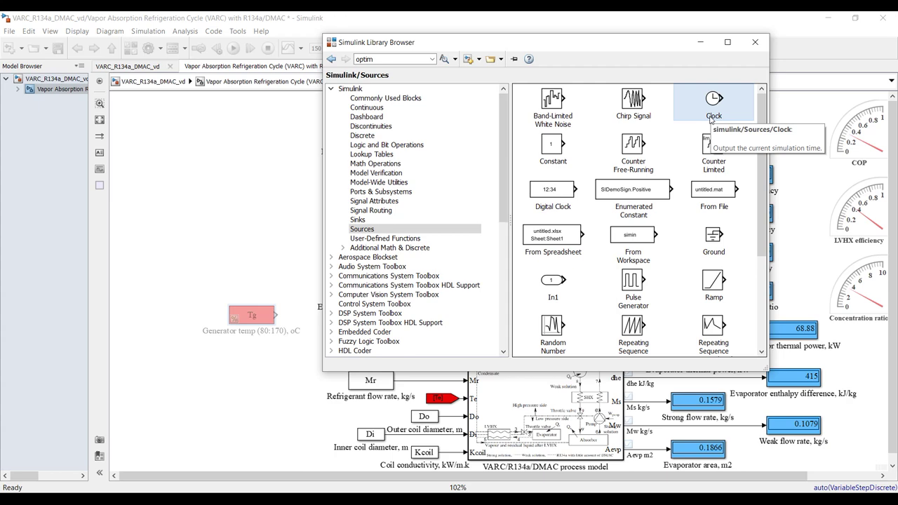
drag(628, 50, 726, 72)
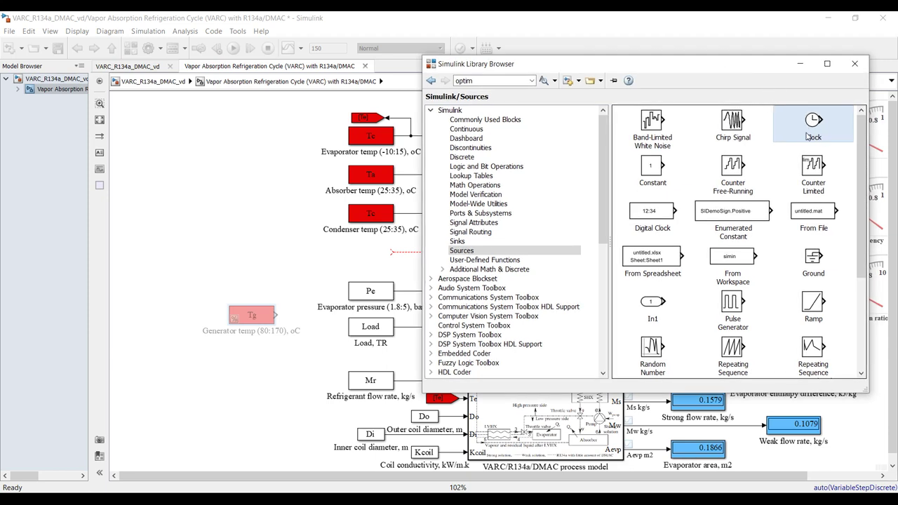
drag(811, 124, 376, 267)
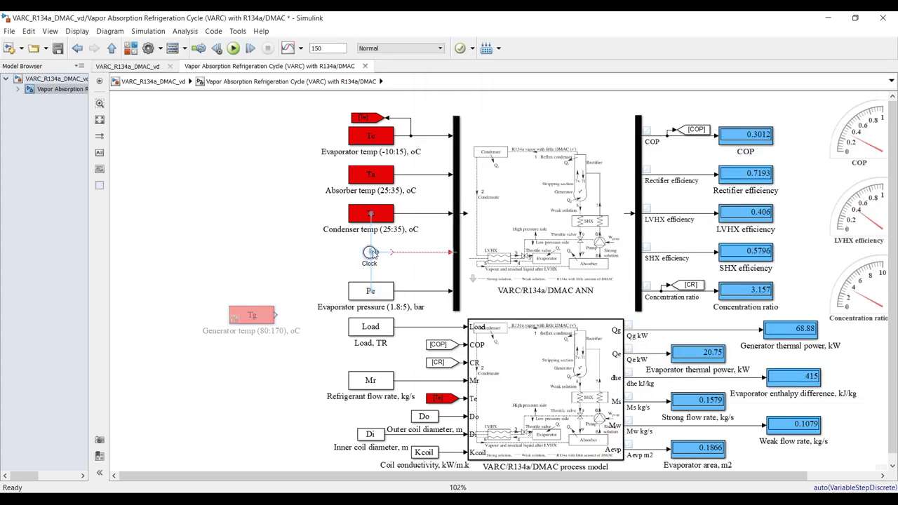
drag(376, 251, 391, 251)
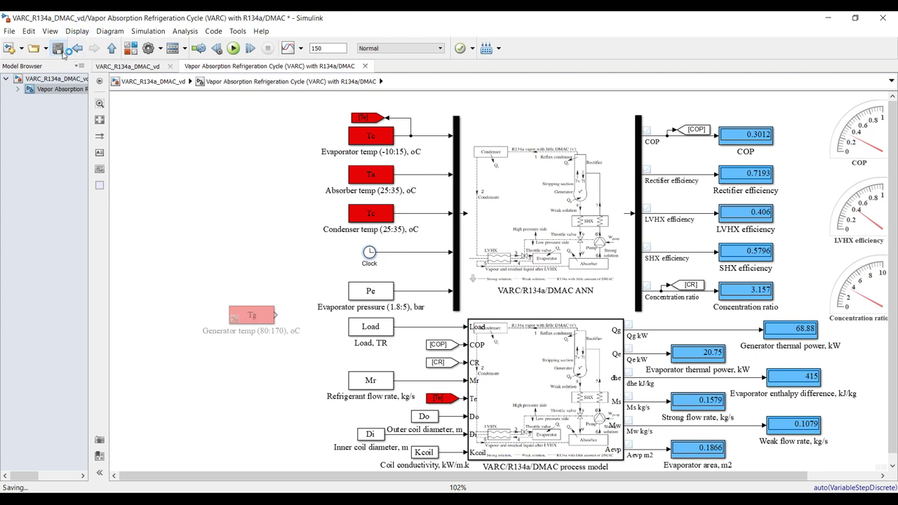
click(369, 254)
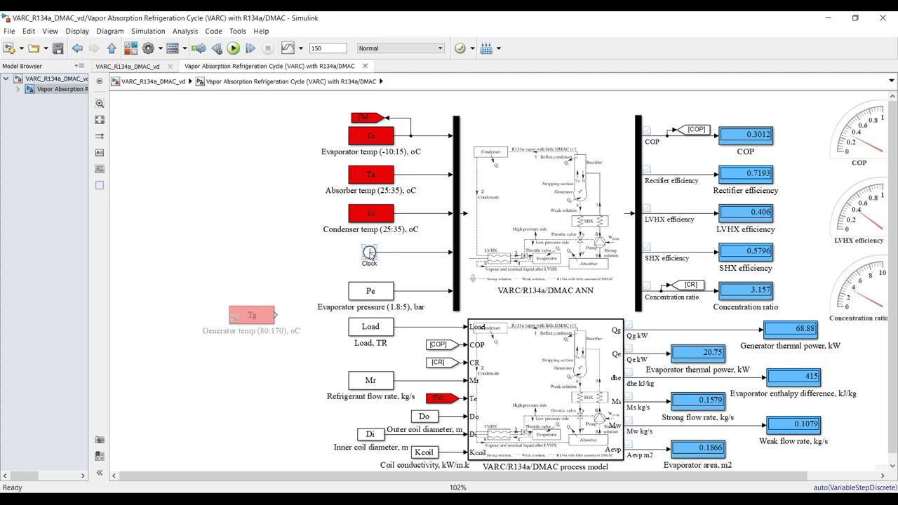
click(343, 220)
- In the top-level VARC block's parameters, set the evaporator temperature to 0 and the absorber and condenser temperatures to 25 °C
click(56, 79)
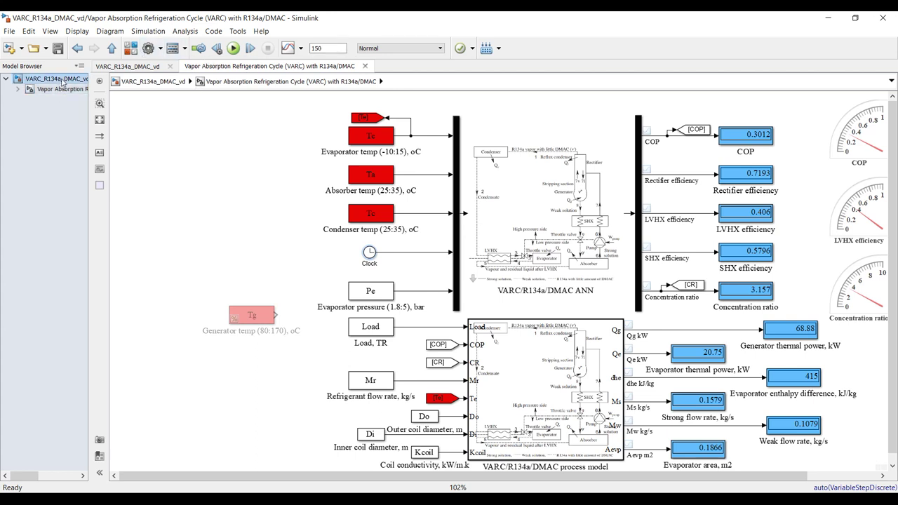
double_click(402, 214)
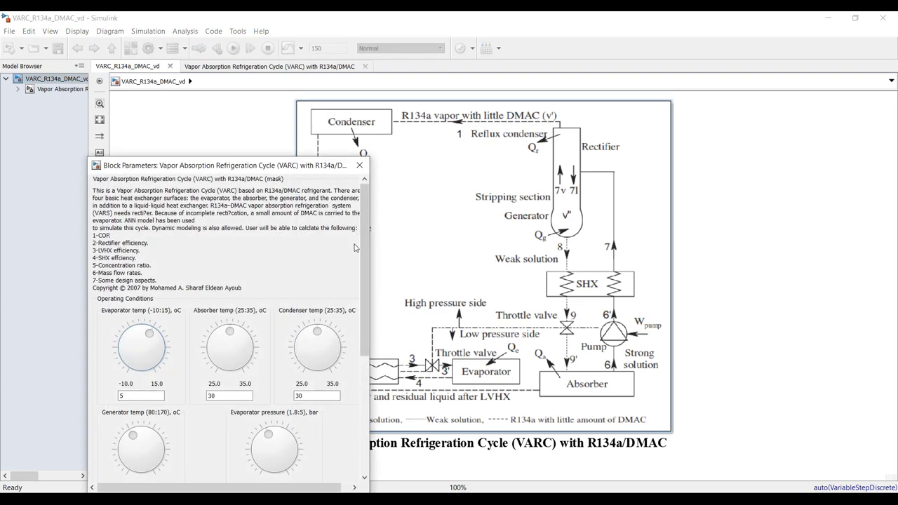
scroll(362, 272, down, 2)
double_click(143, 266)
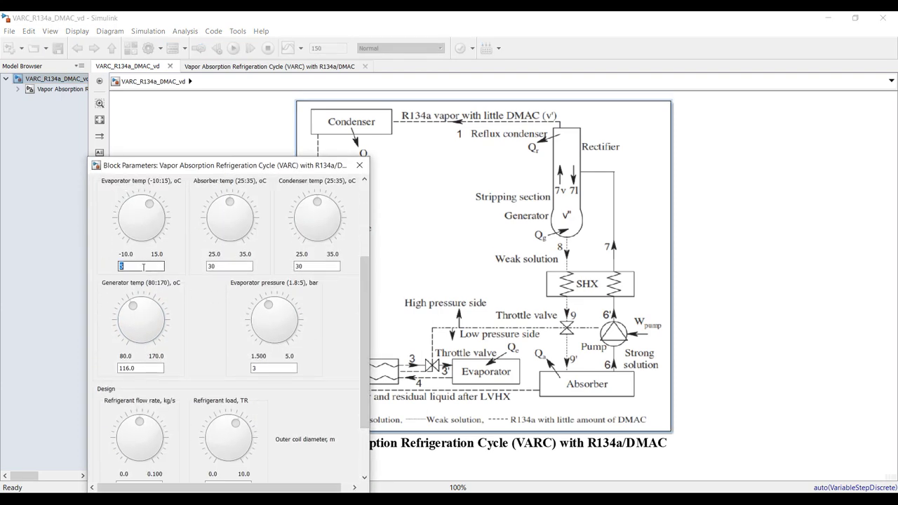
text(0)
double_click(224, 266)
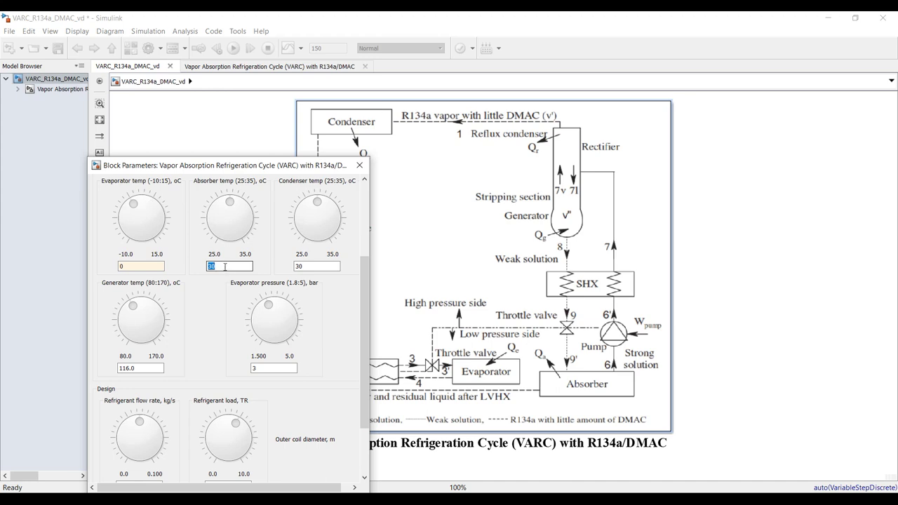
text(25)
double_click(311, 265)
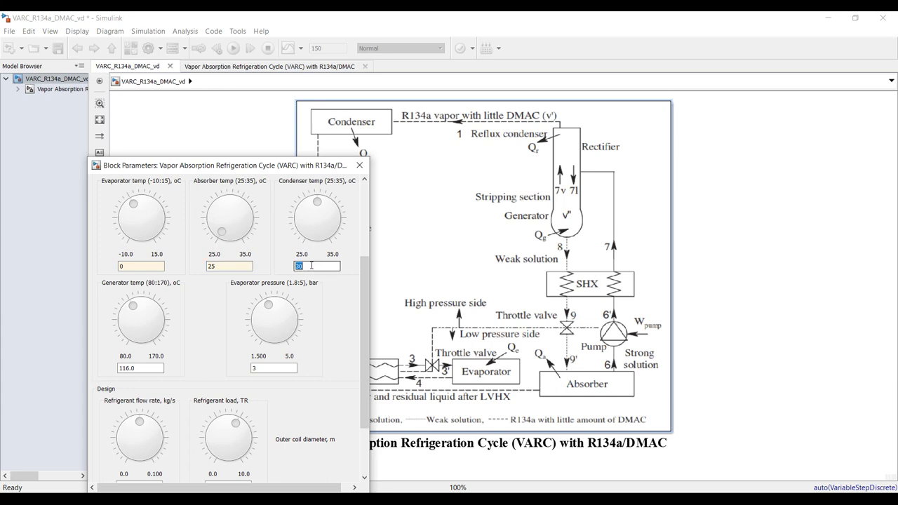
text(25)
key(Return)
- Set the generator temperature to 125.9 °C, the refrigerant flow rate to 0.01 kg/s and the refrigerant load to 5 TR
drag(361, 337, 363, 376)
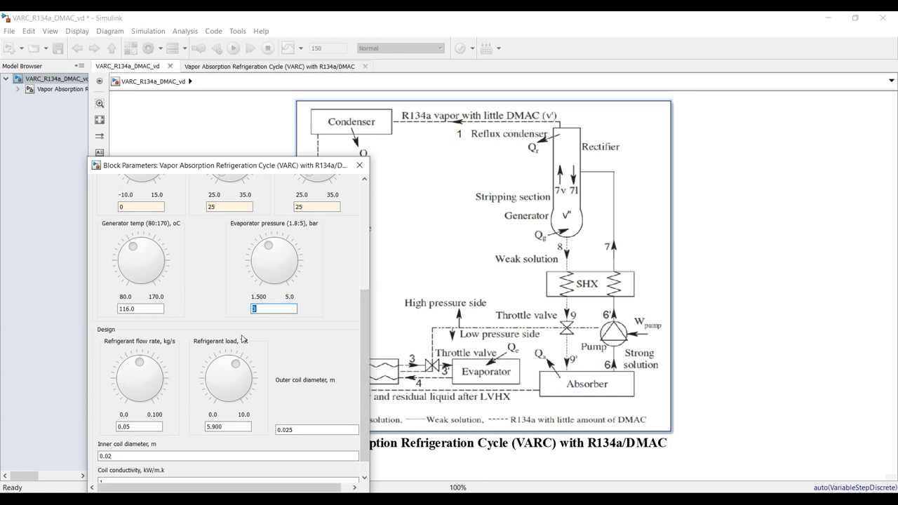
drag(113, 240, 143, 247)
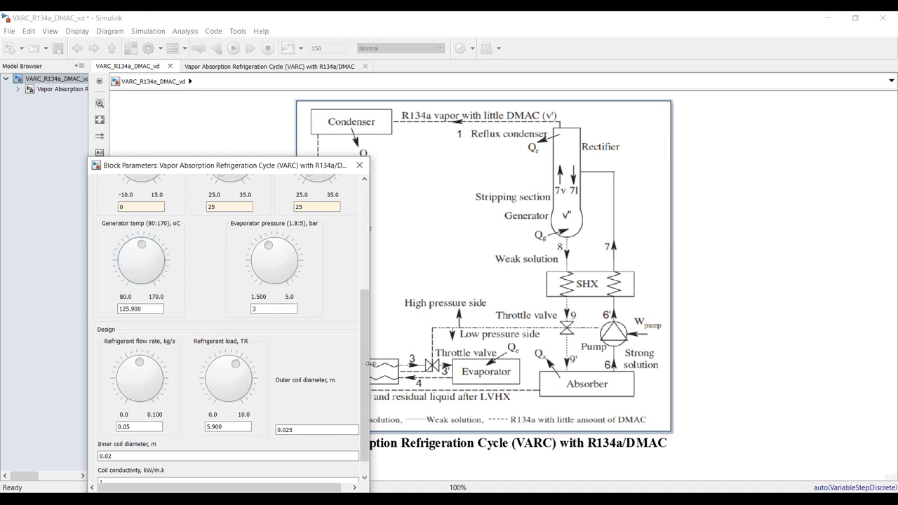
scroll(231, 330, down, 1)
double_click(144, 406)
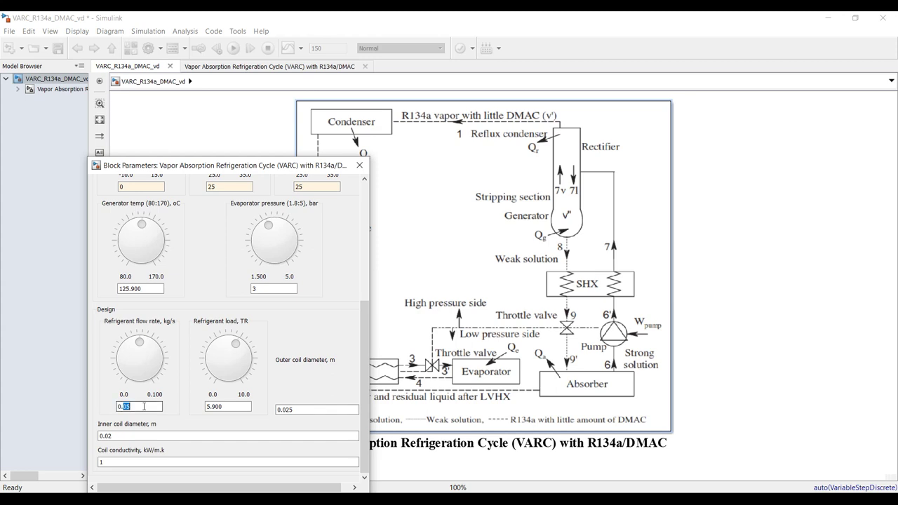
text(01)
double_click(233, 407)
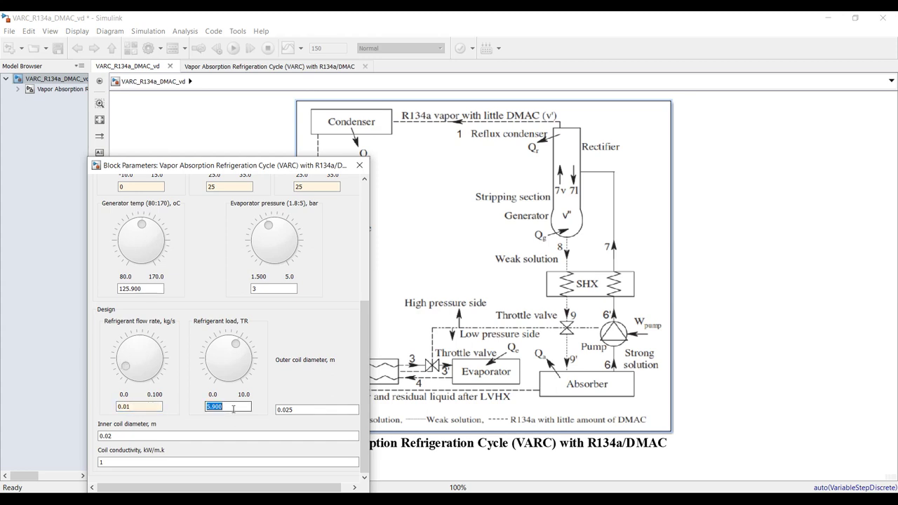
text(5)
key(Tab)
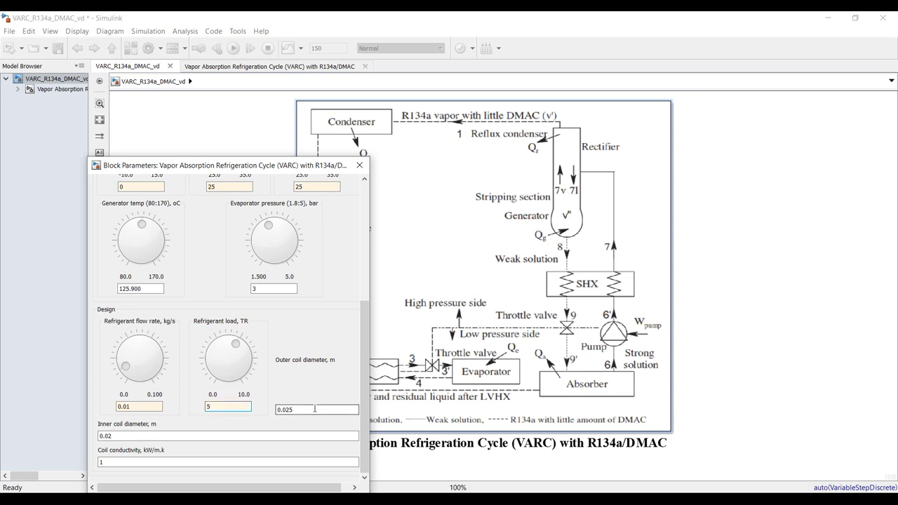
- Apply the VARC block's changed parameters, close the dialog and save the model
drag(313, 167, 387, 137)
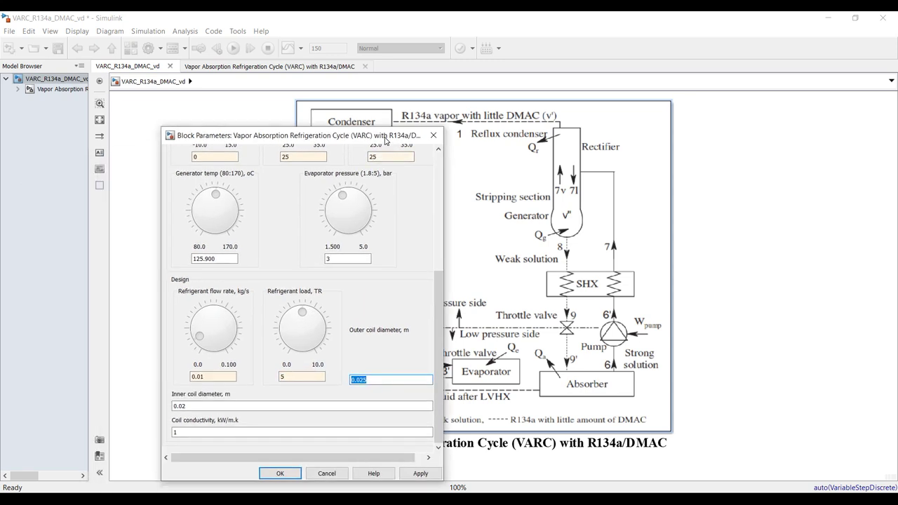
click(420, 473)
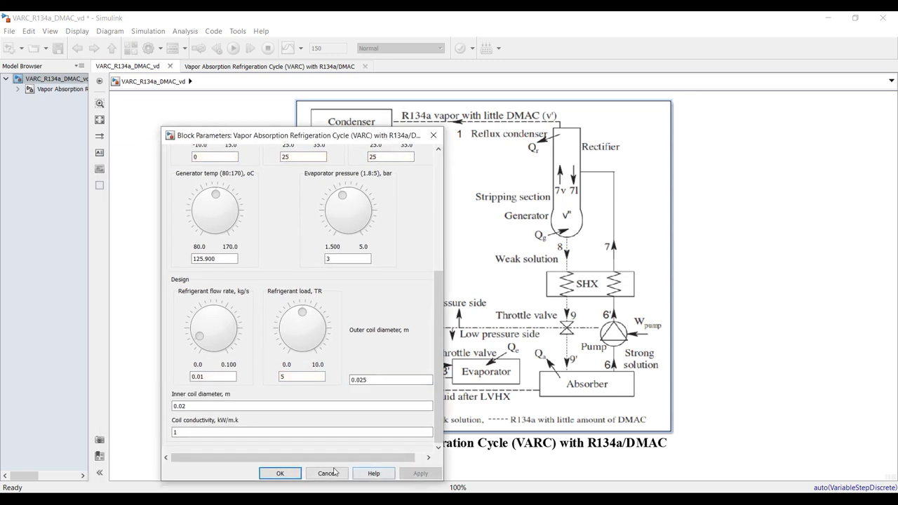
click(280, 472)
click(58, 48)
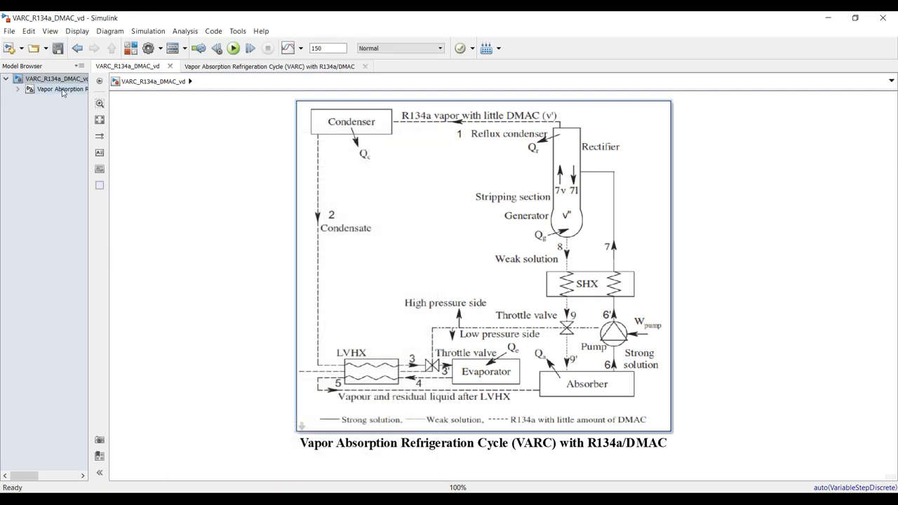
- Run the simulation from inside the VARC subsystem and open its results in the Simulation Data Inspector
click(63, 89)
click(99, 120)
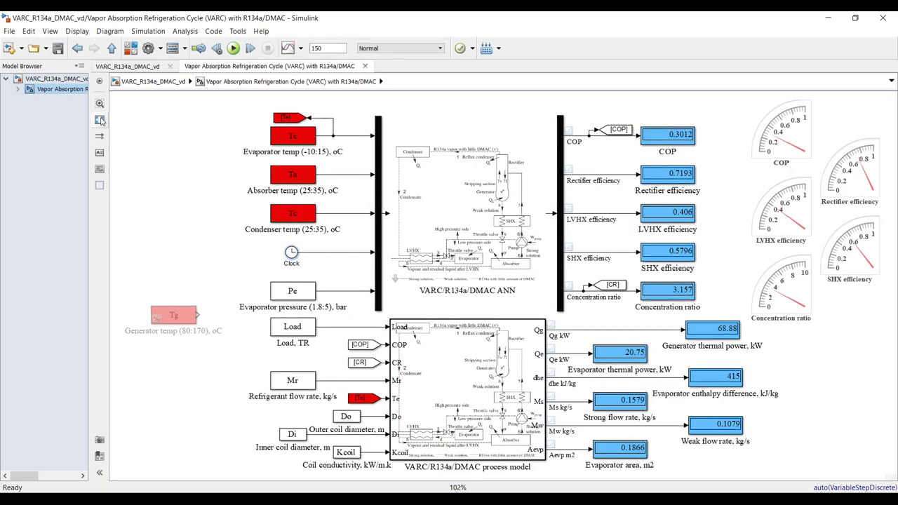
click(233, 49)
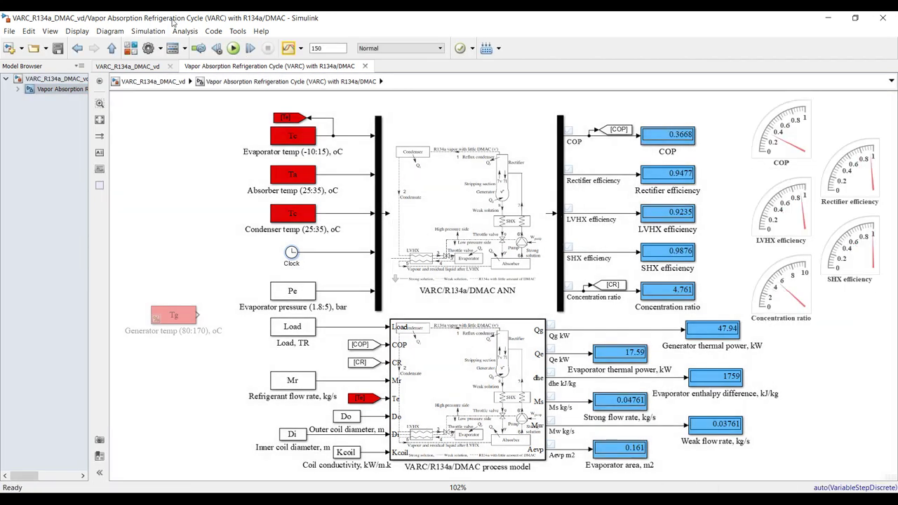
click(287, 50)
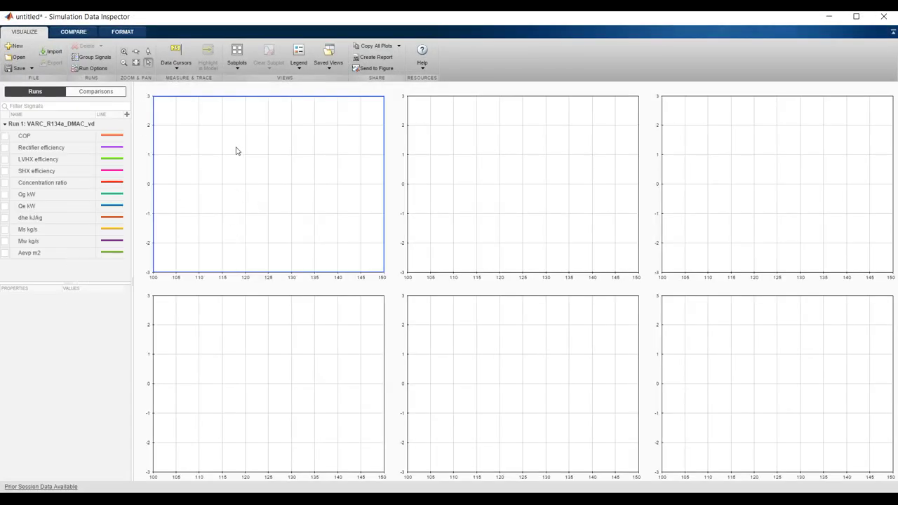
- Plot COP, Rectifier efficiency and LVHX efficiency in the three subplots of the first row, one signal each
click(6, 136)
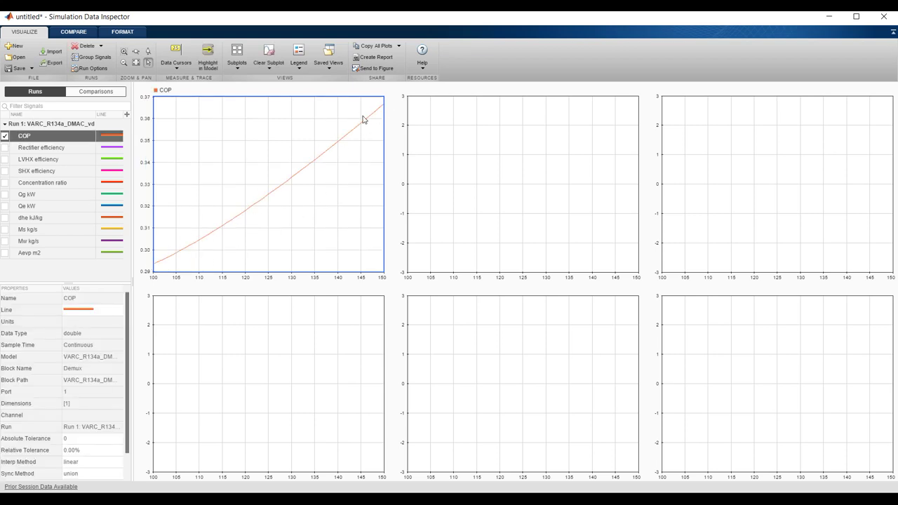
click(500, 152)
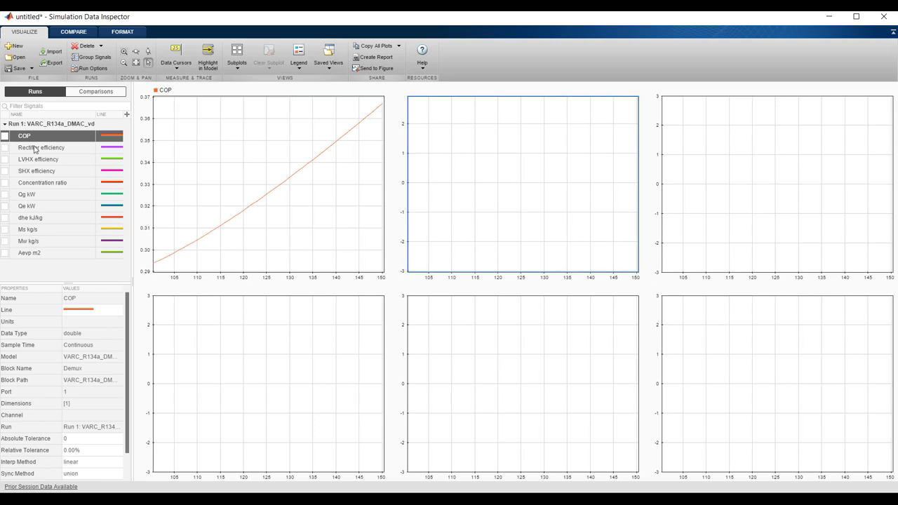
click(6, 149)
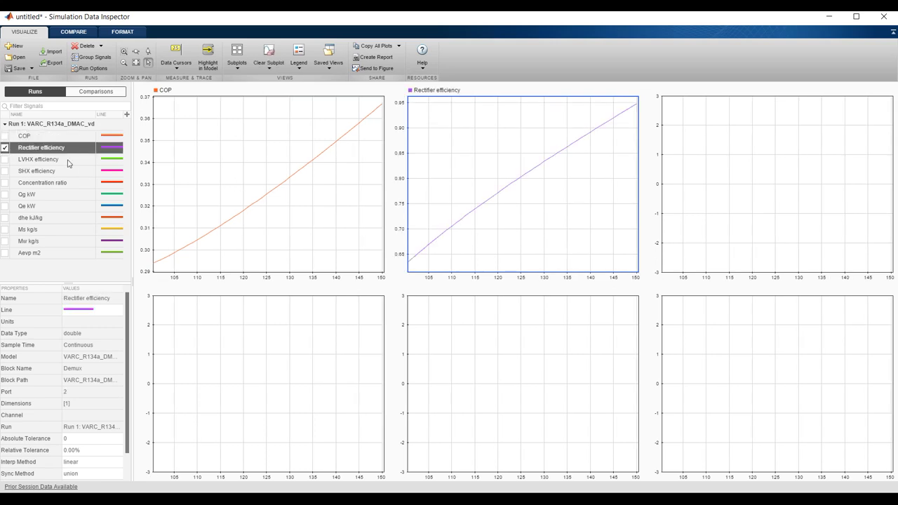
click(749, 172)
click(6, 160)
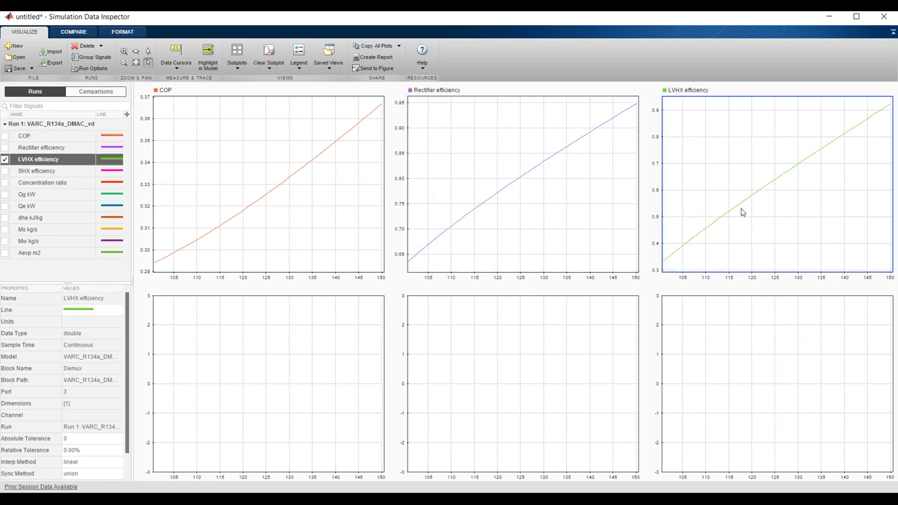
- Plot Concentration ratio, dhe kJ/kg and Ms kg/s in the three subplots of the second row, one signal each
click(238, 344)
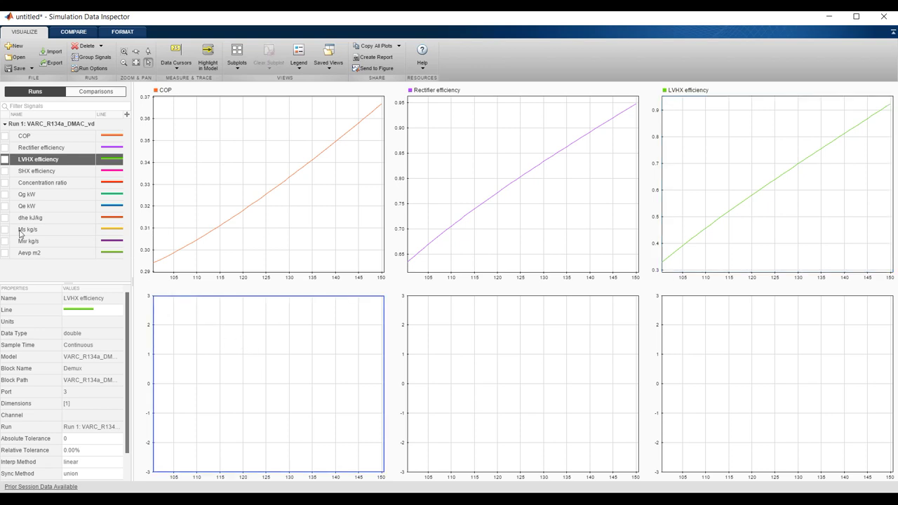
click(6, 183)
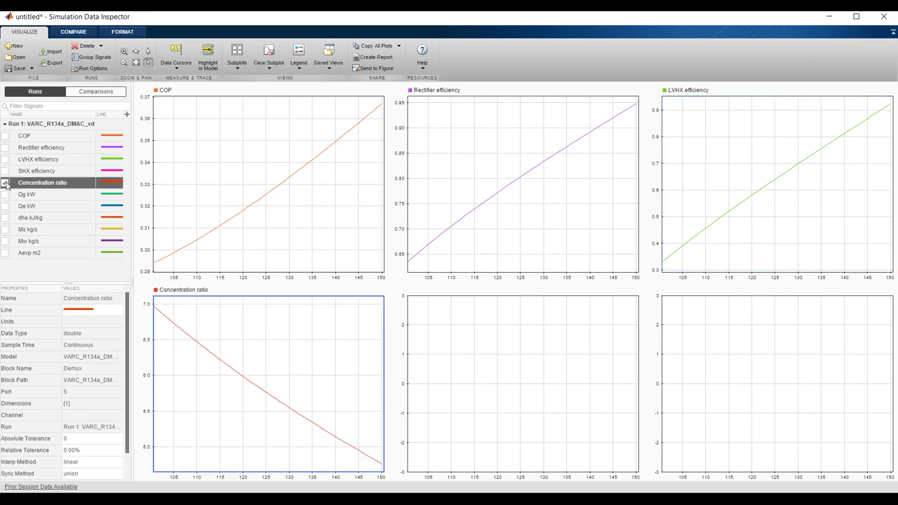
click(501, 376)
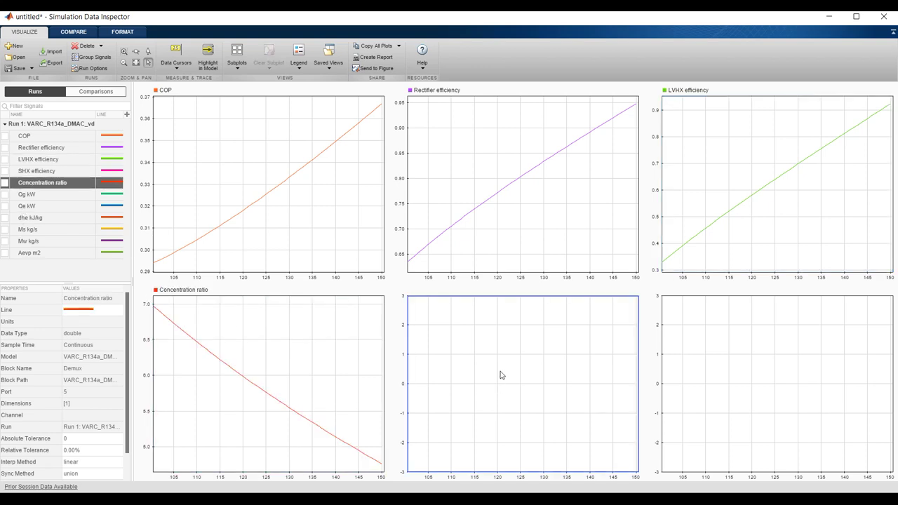
click(6, 218)
click(771, 378)
click(6, 230)
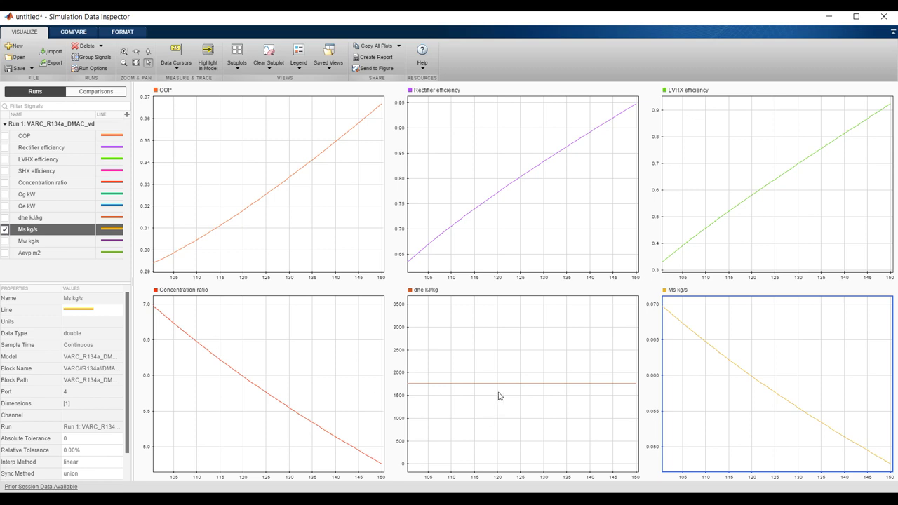
- Clear dhe kJ/kg and Ms kg/s from the second-row subplots and plot Ms kg/s in the middle one instead
click(555, 349)
click(6, 219)
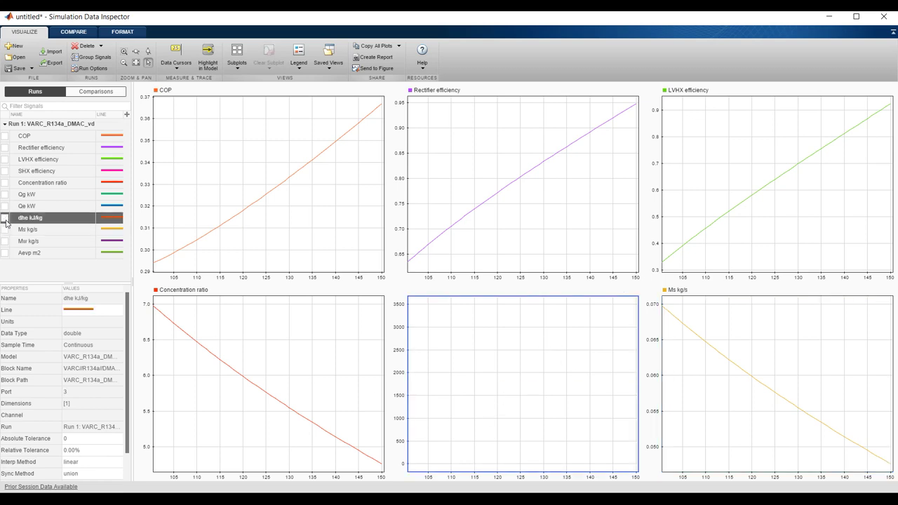
click(706, 366)
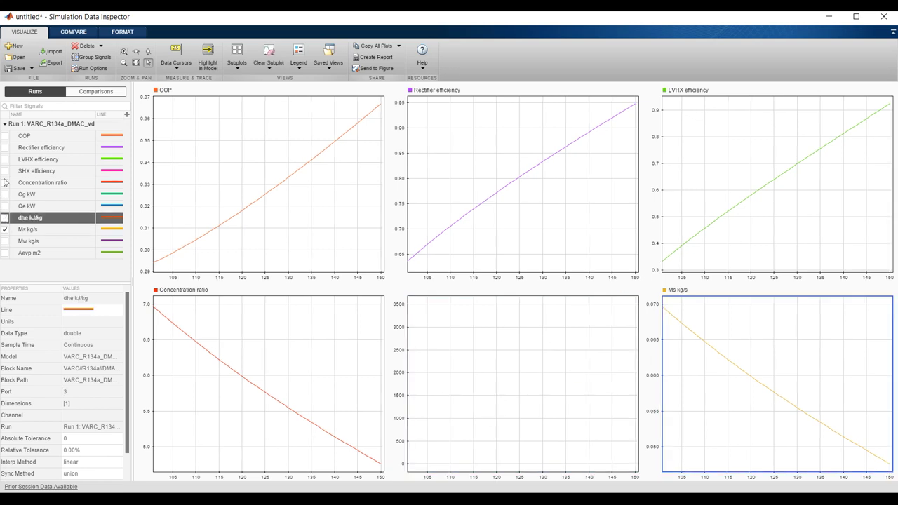
click(5, 230)
click(535, 414)
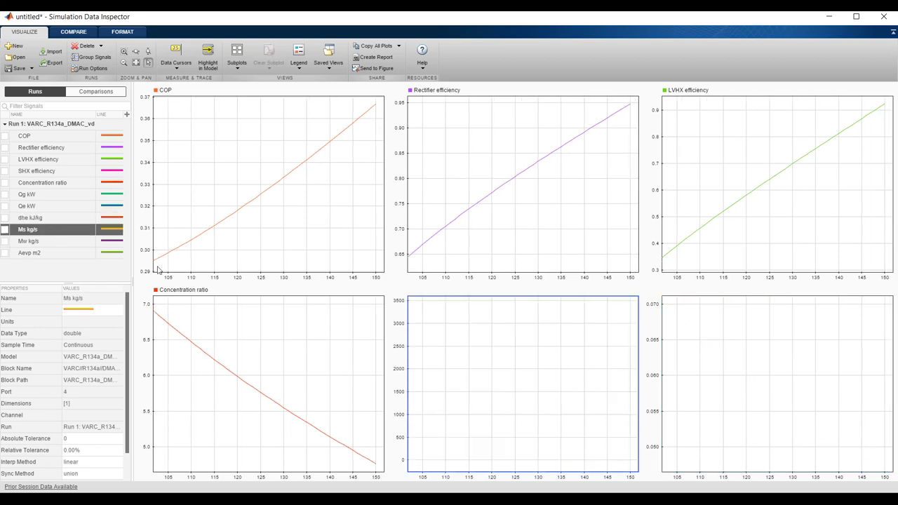
click(5, 230)
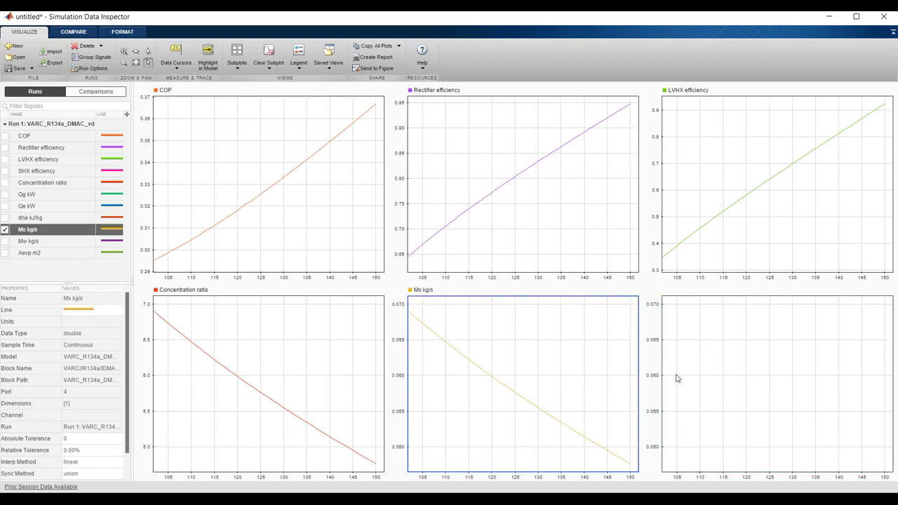
- Try Aevp m2 in the last subplot of the second row, clear it and plot Mw kg/s there instead
click(734, 349)
click(5, 252)
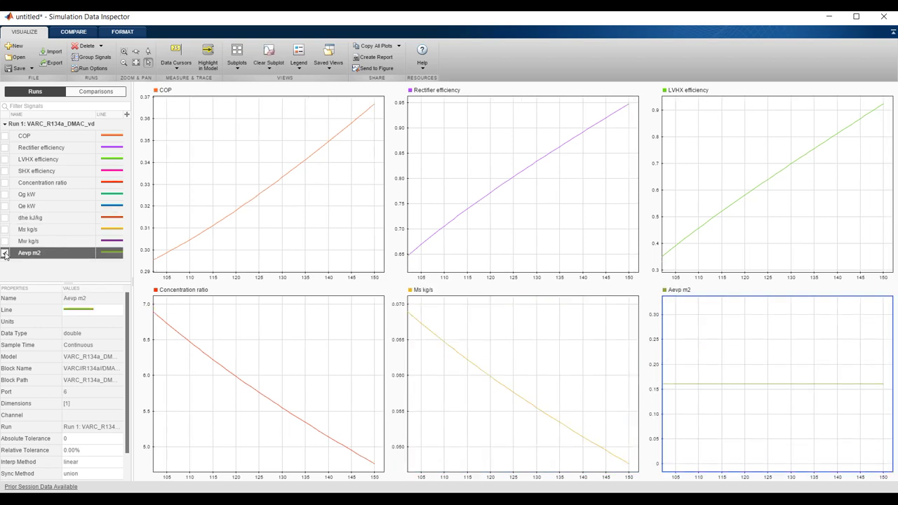
click(5, 252)
click(5, 240)
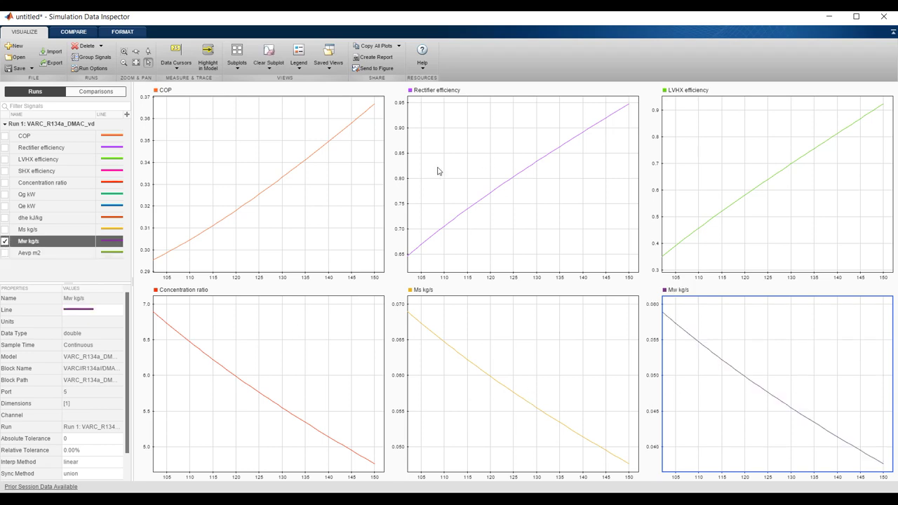
- Close the Simulation Data Inspector and set the VARC block's evaporator temperature to 5 and its absorber and condenser temperatures to 30
click(883, 18)
click(56, 79)
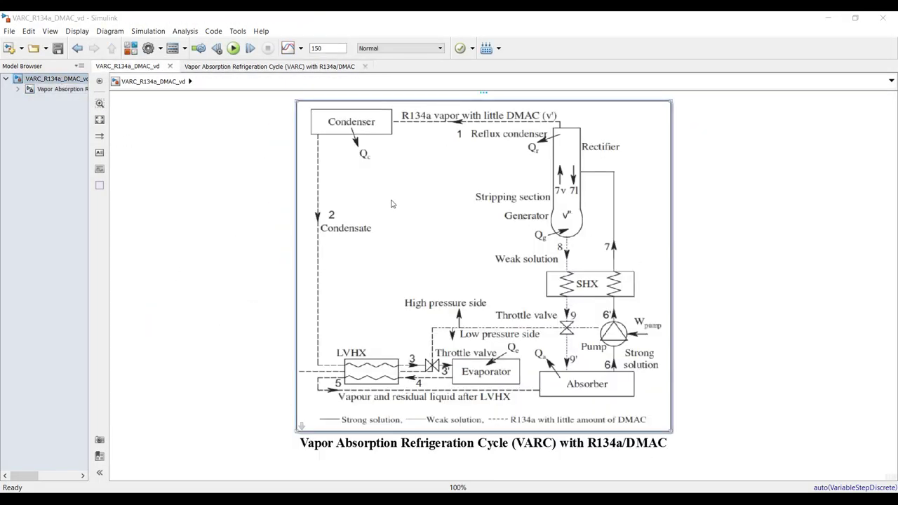
double_click(392, 203)
scroll(90, 226, down, 5)
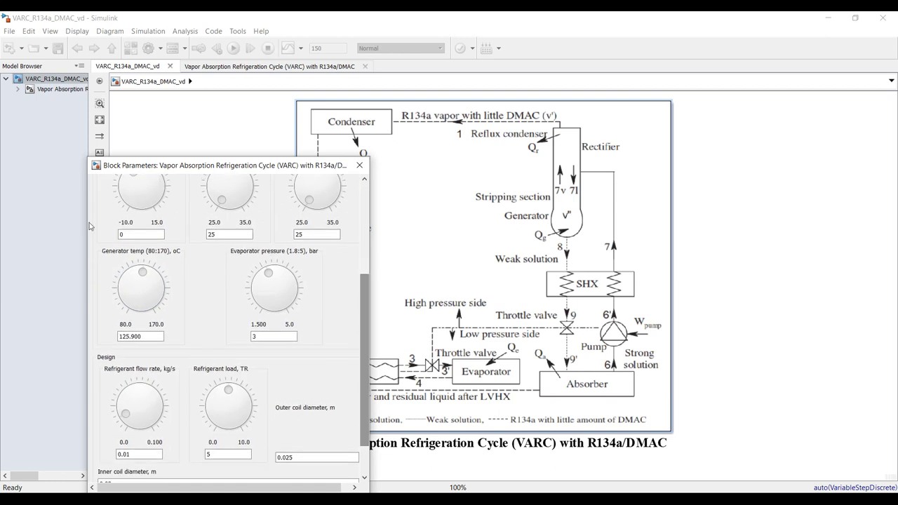
text(5)
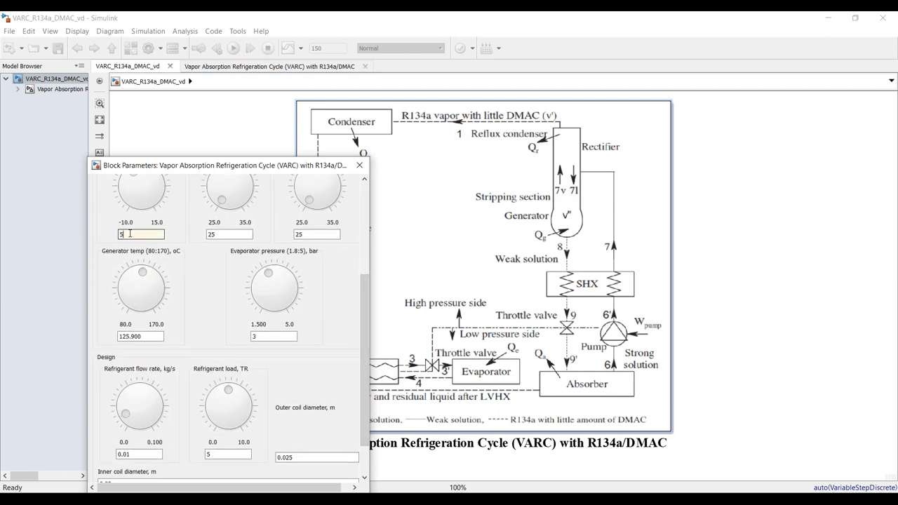
double_click(234, 234)
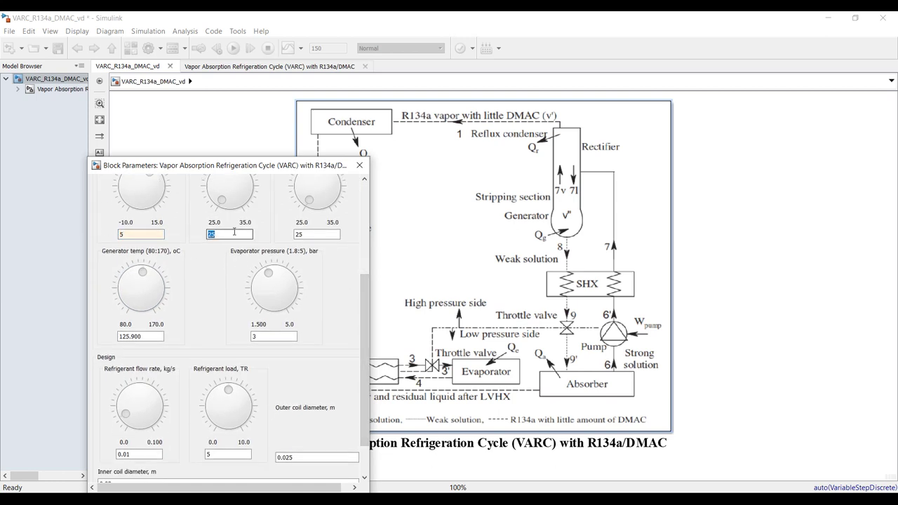
text(30)
double_click(321, 235)
text(30)
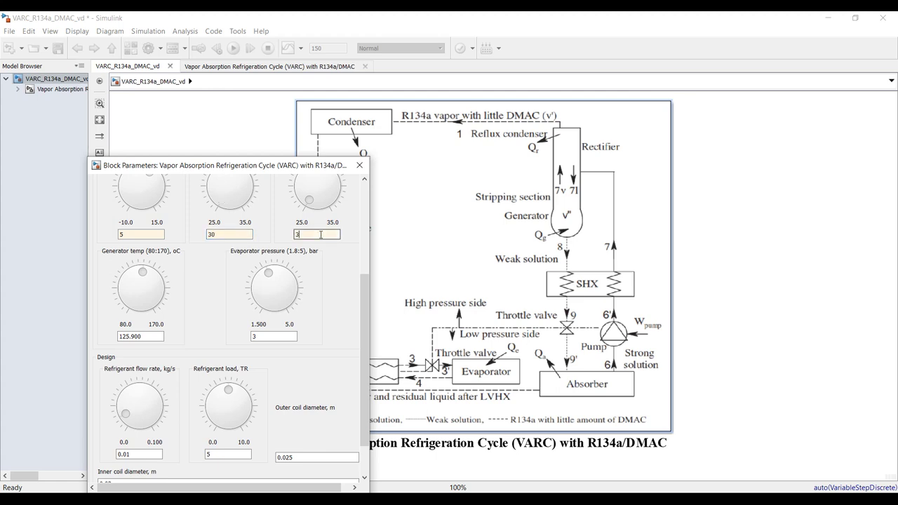
click(345, 298)
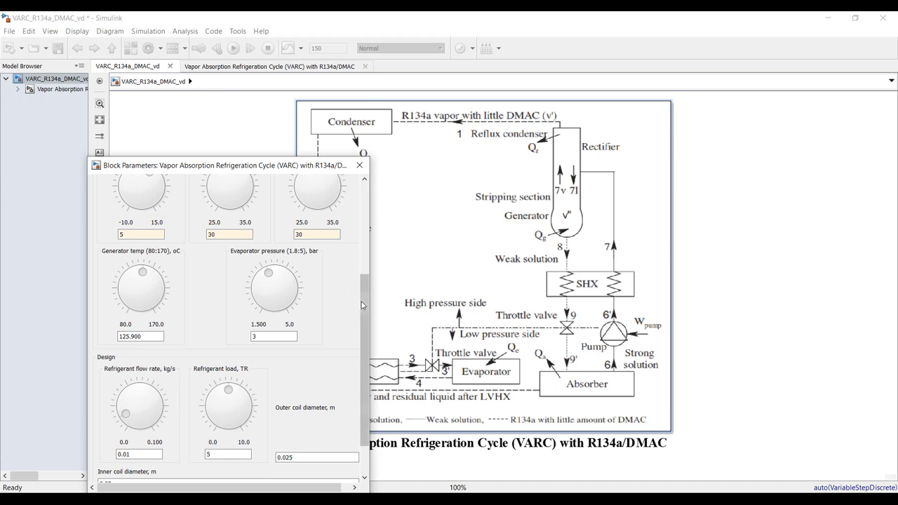
- Set the refrigerant flow rate to 0.02 kg/s, apply the VARC block parameters and close the dialog
drag(362, 310, 362, 337)
click(265, 287)
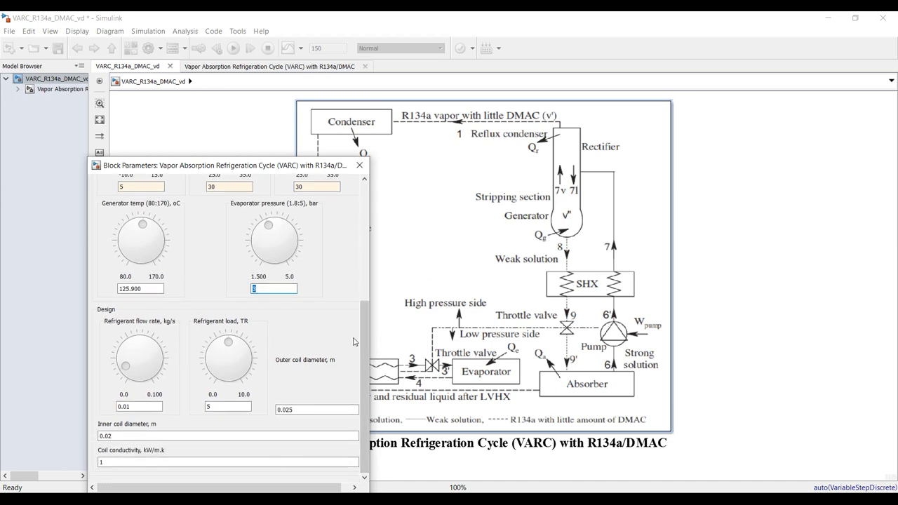
double_click(146, 405)
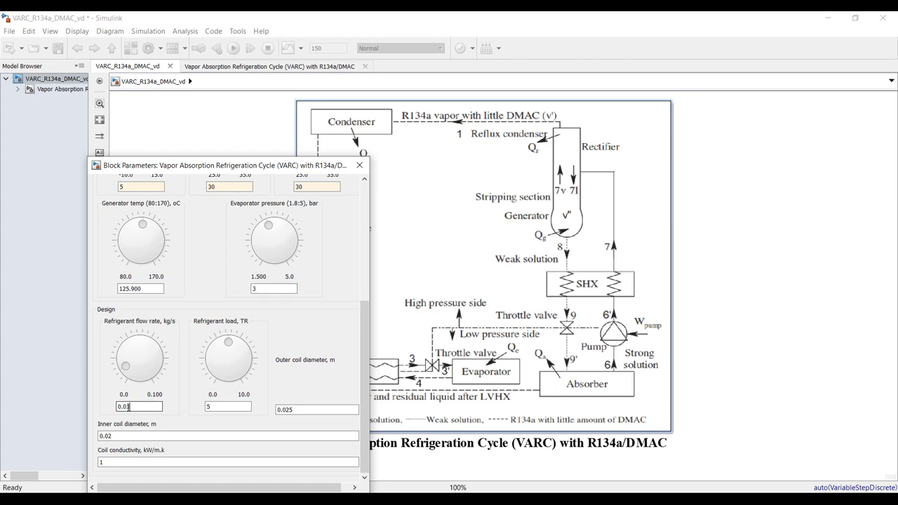
text(2)
double_click(217, 407)
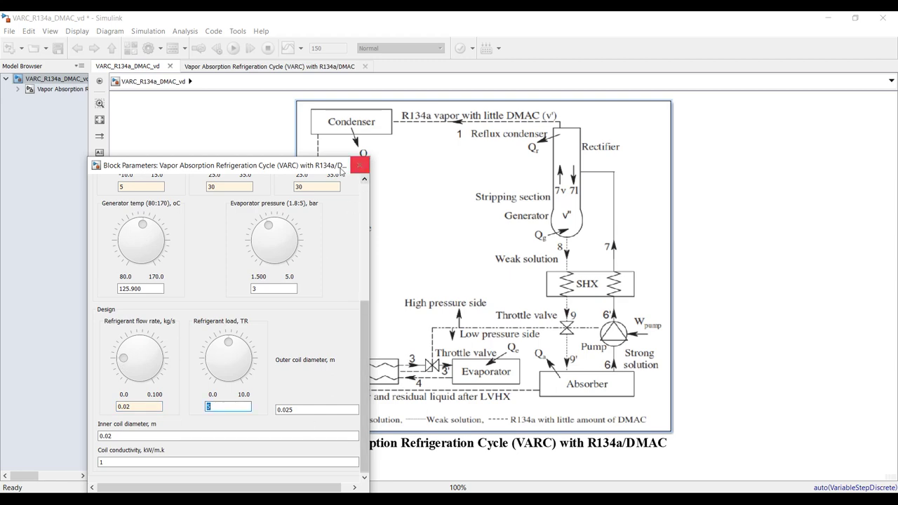
drag(342, 167, 358, 117)
click(373, 454)
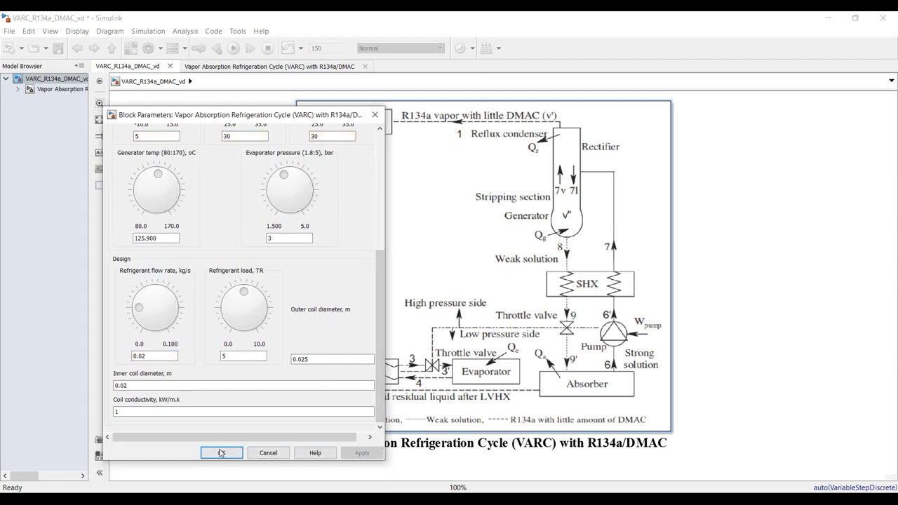
click(224, 453)
- Save the model, run it from inside the VARC subsystem and open the results in the Simulation Data Inspector
click(50, 92)
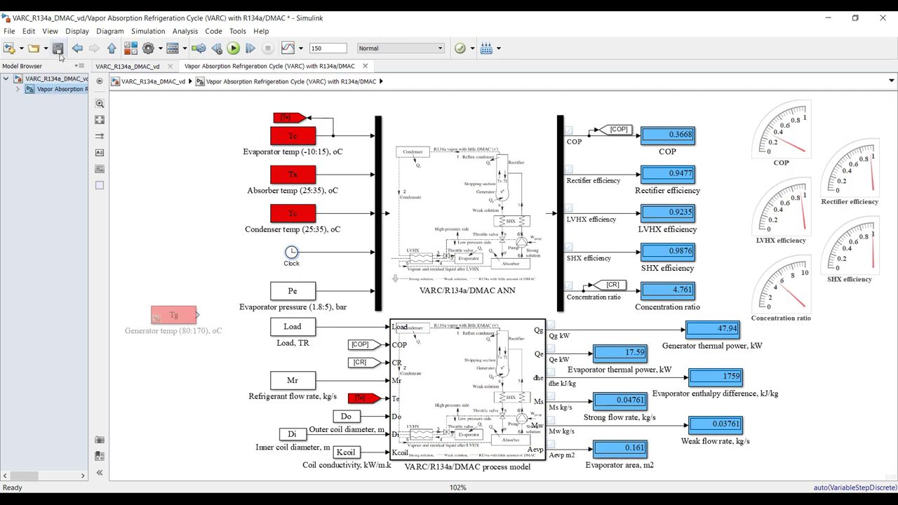
click(236, 68)
click(233, 47)
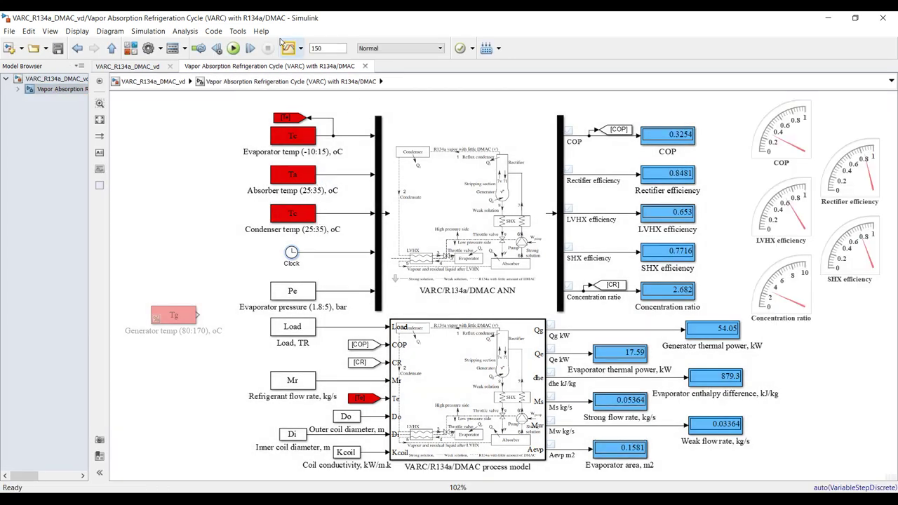
click(288, 48)
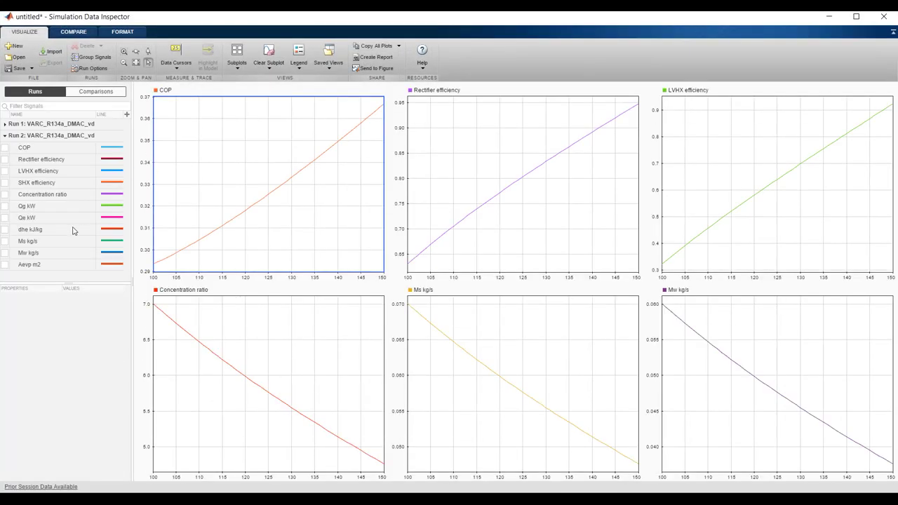
- Overlay Run 2's COP, Rectifier efficiency and LVHX efficiency on the matching subplots of the first row
click(53, 124)
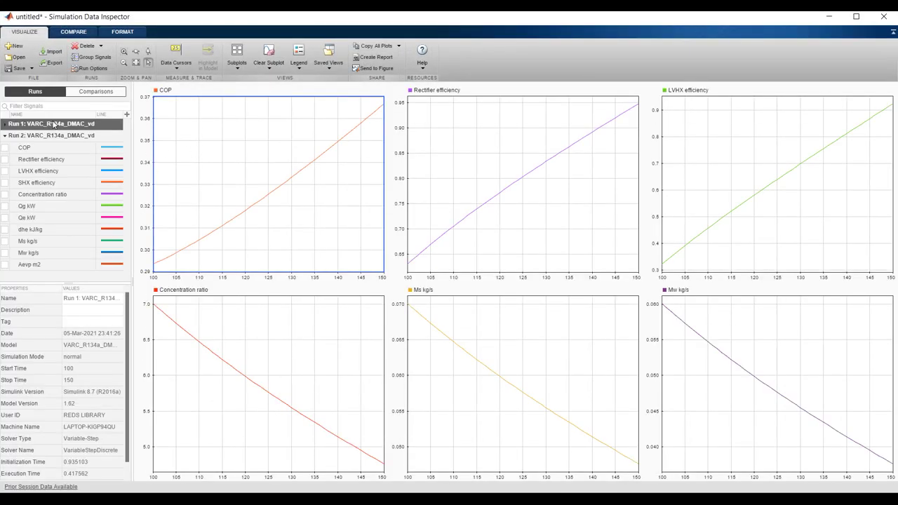
click(53, 136)
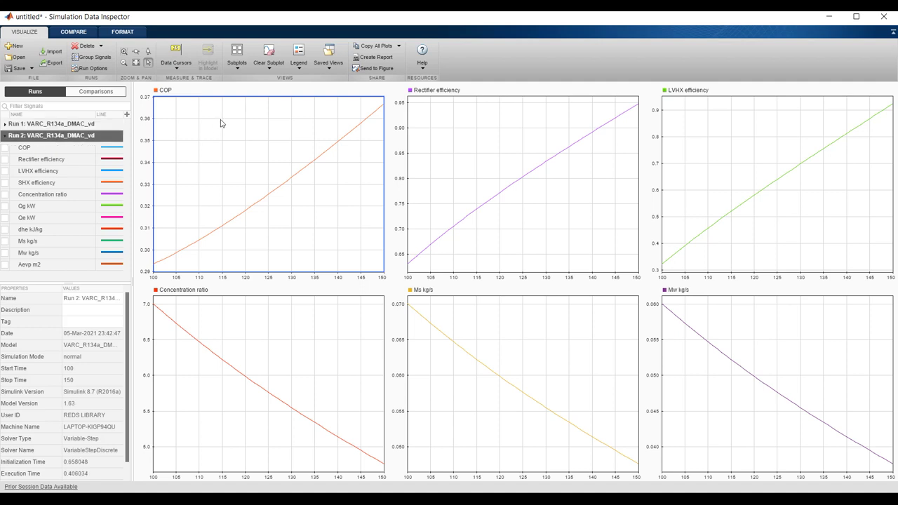
click(5, 147)
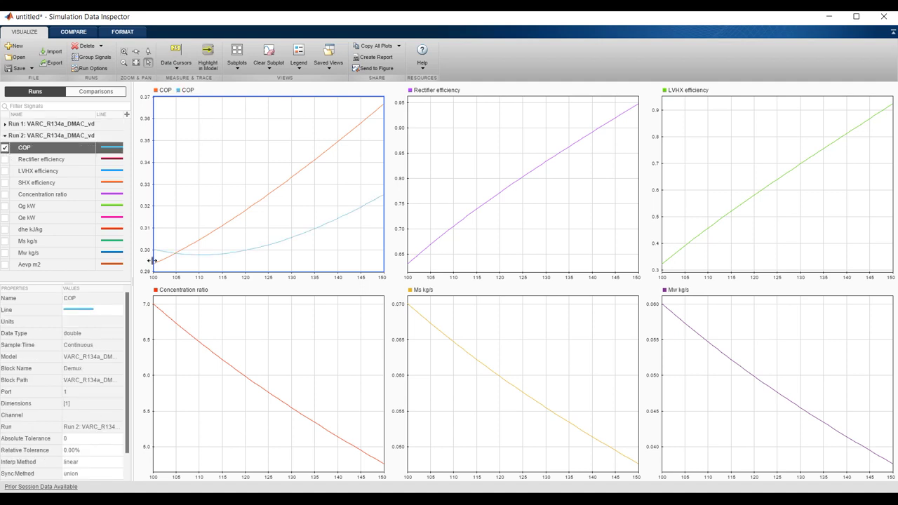
click(341, 221)
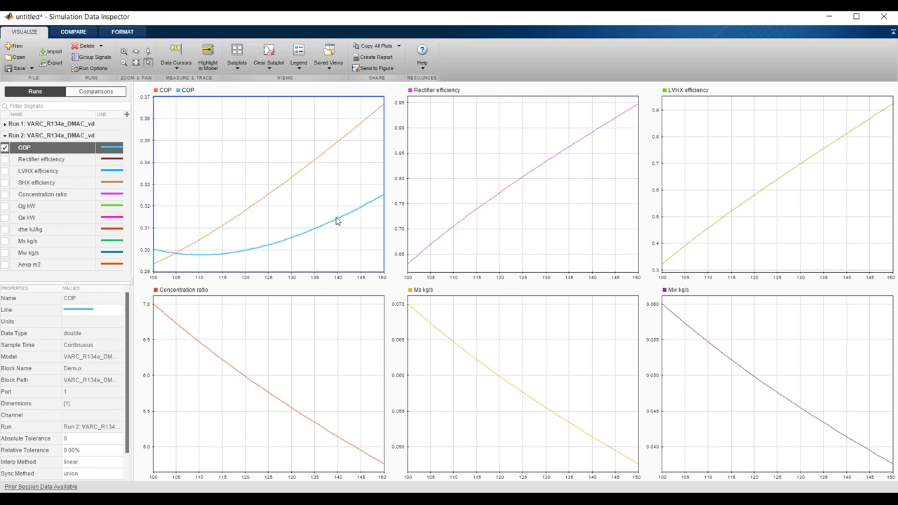
click(430, 159)
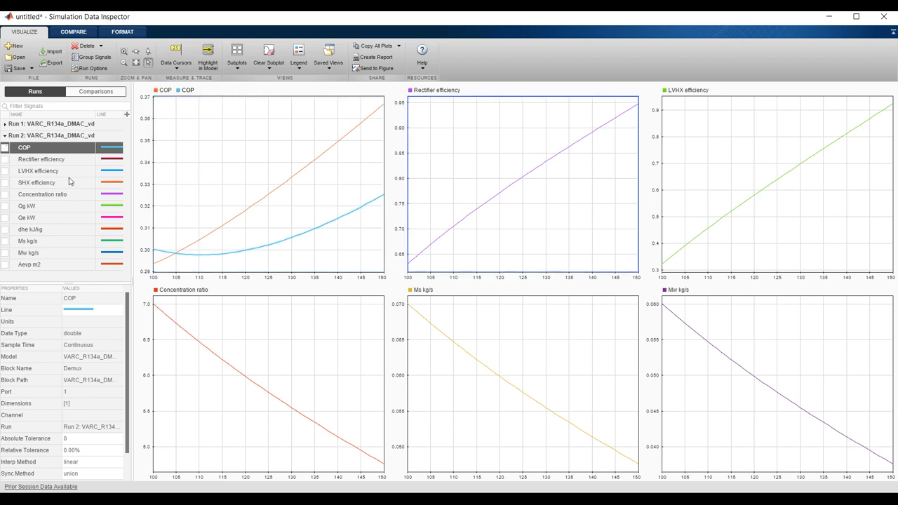
click(5, 159)
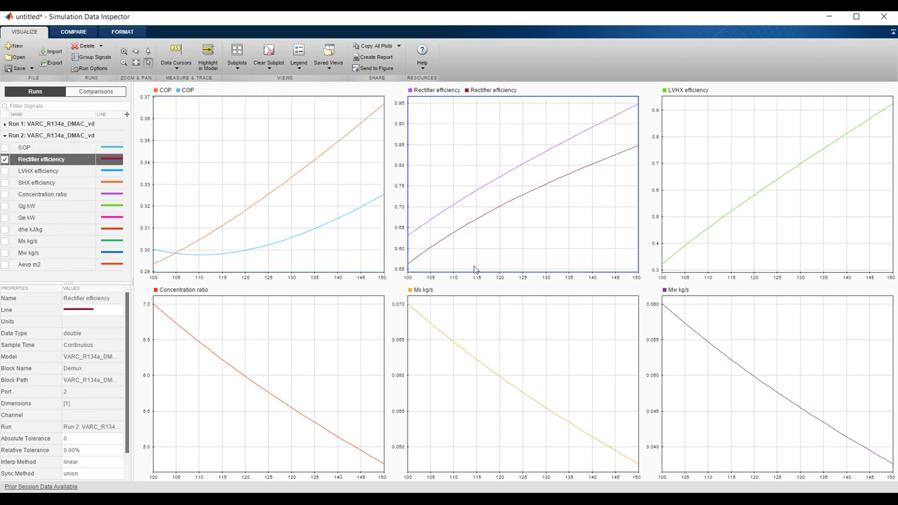
click(668, 176)
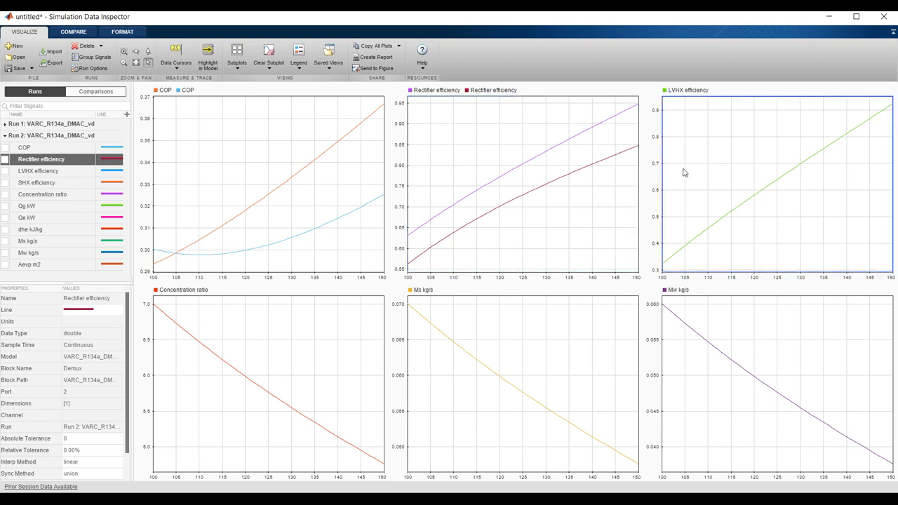
click(5, 171)
- Overlay Run 2's Concentration ratio, Ms kg/s and Mw kg/s on the matching subplots of the second row
click(264, 345)
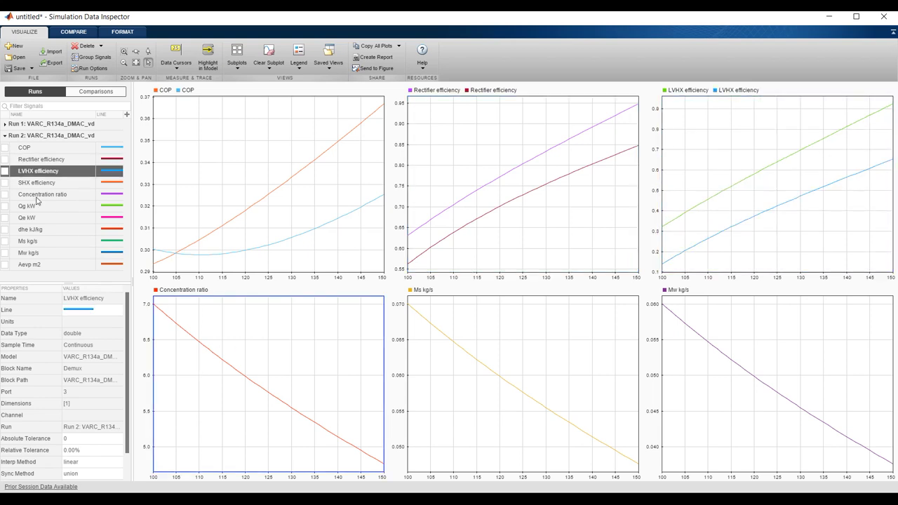
click(5, 194)
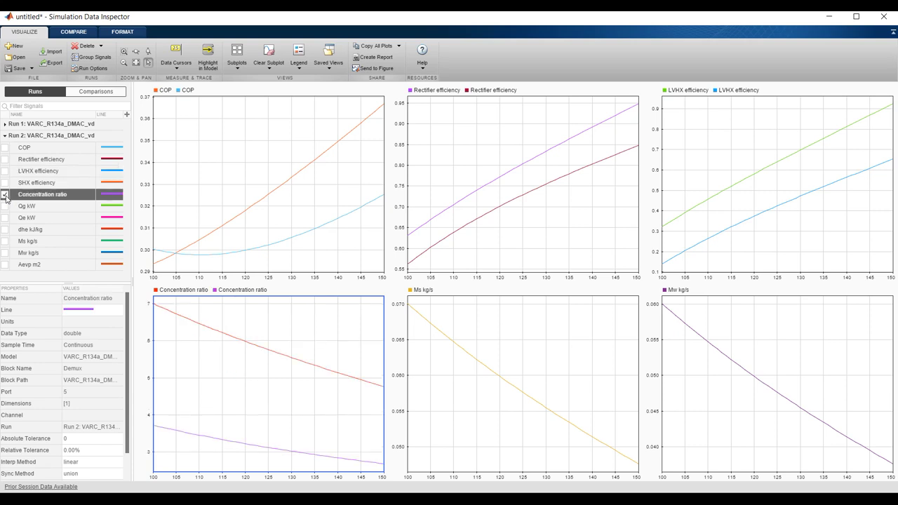
click(516, 321)
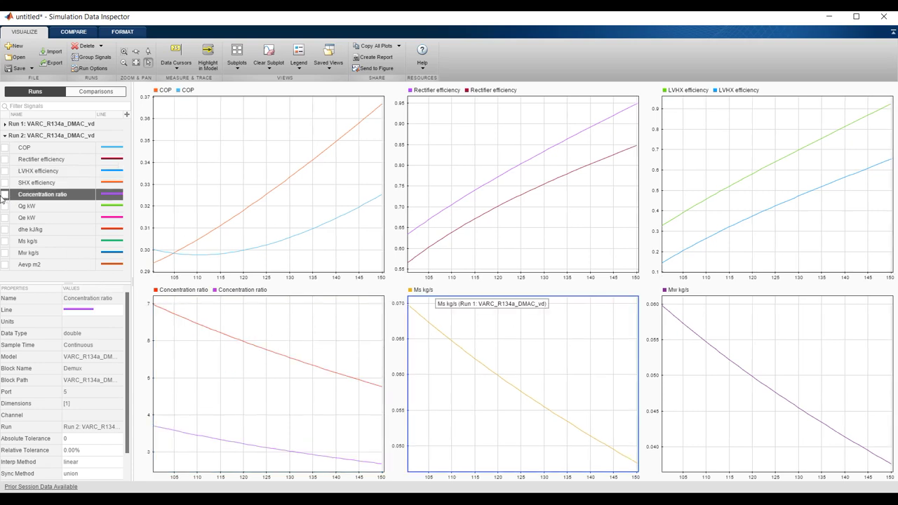
click(5, 241)
click(739, 416)
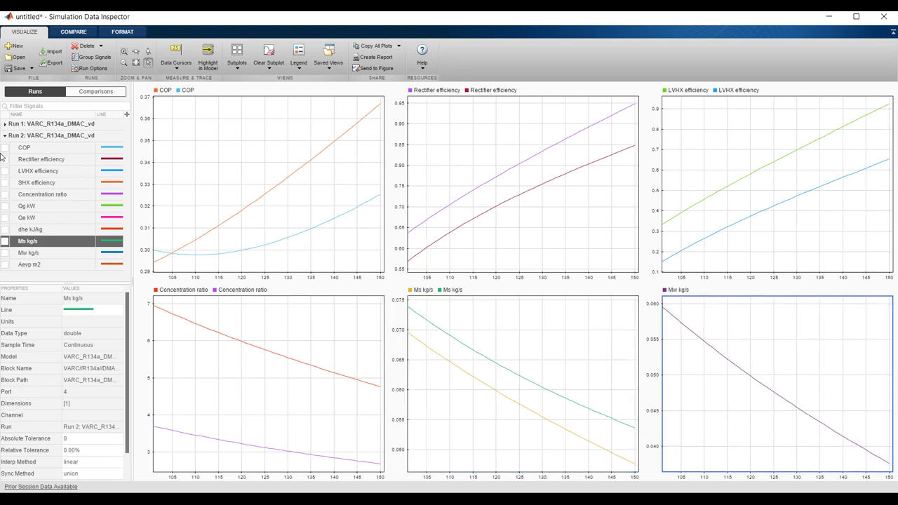
click(5, 253)
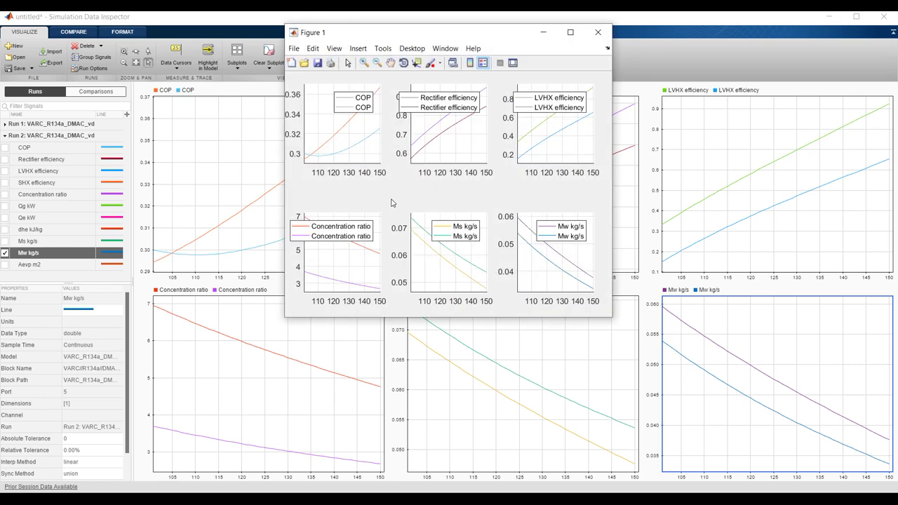
- Show the plot tools for Figure 1 and set the figure's background colour to white
click(513, 63)
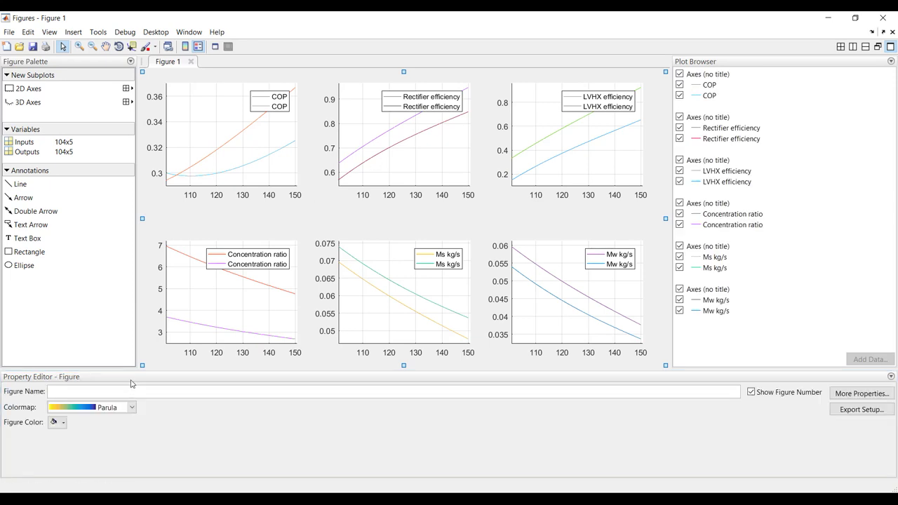
click(56, 422)
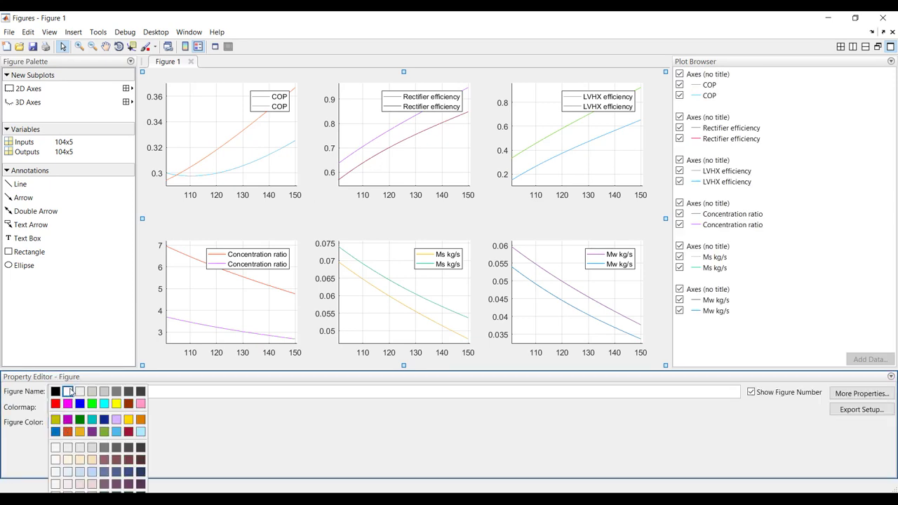
click(67, 392)
- Set the X-axis label of all six subplots to "T_g, ^oC"
click(181, 111)
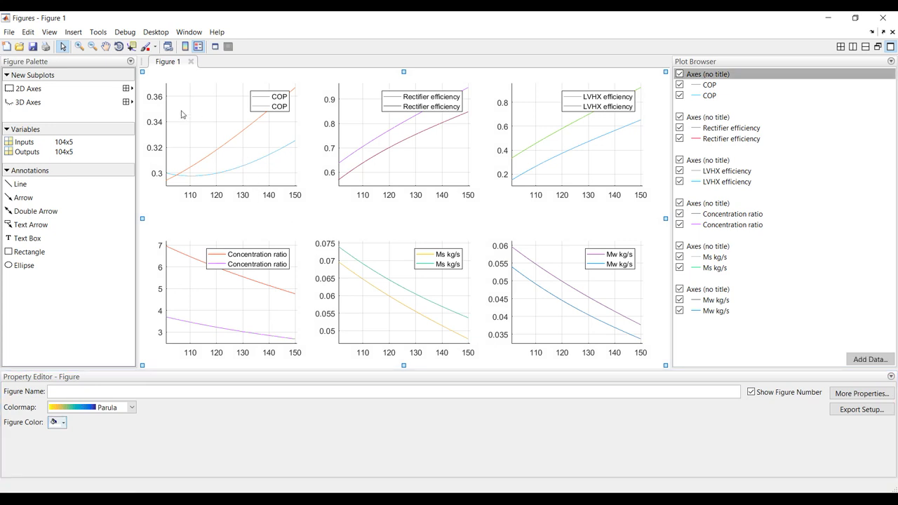
shift+click(370, 127)
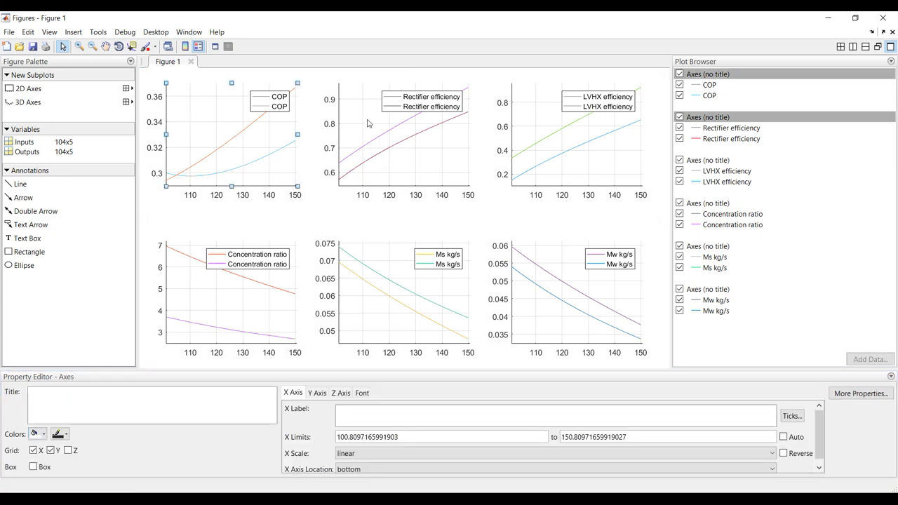
shift+click(532, 117)
shift+click(562, 263)
shift+click(390, 255)
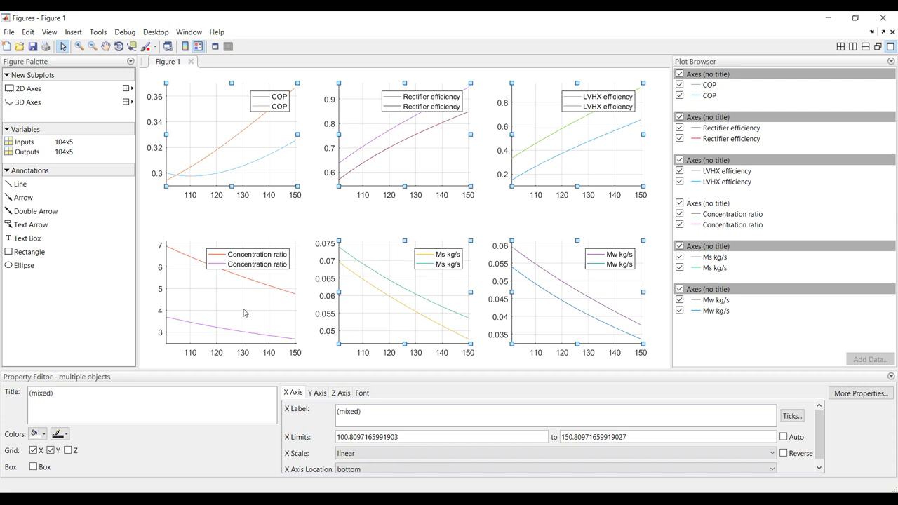
shift+click(245, 313)
click(356, 415)
drag(356, 415, 334, 412)
text(T_)
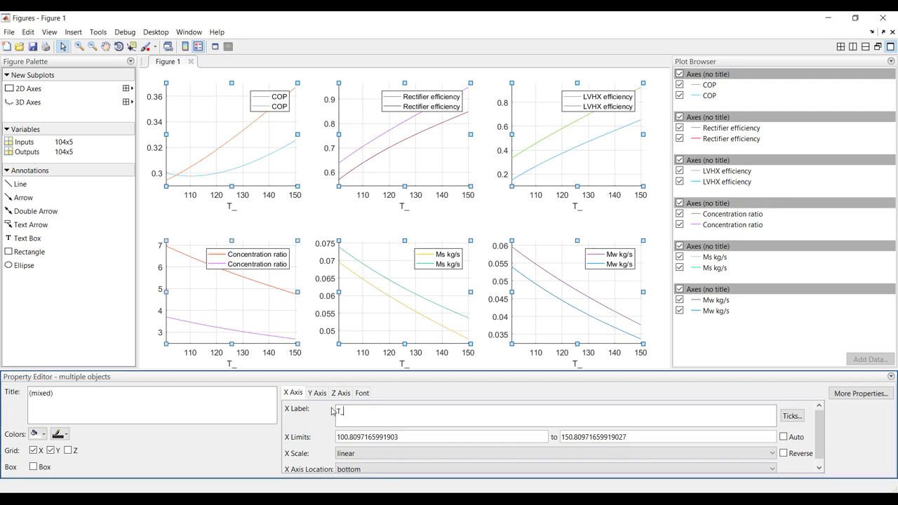
text(g, ^oC)
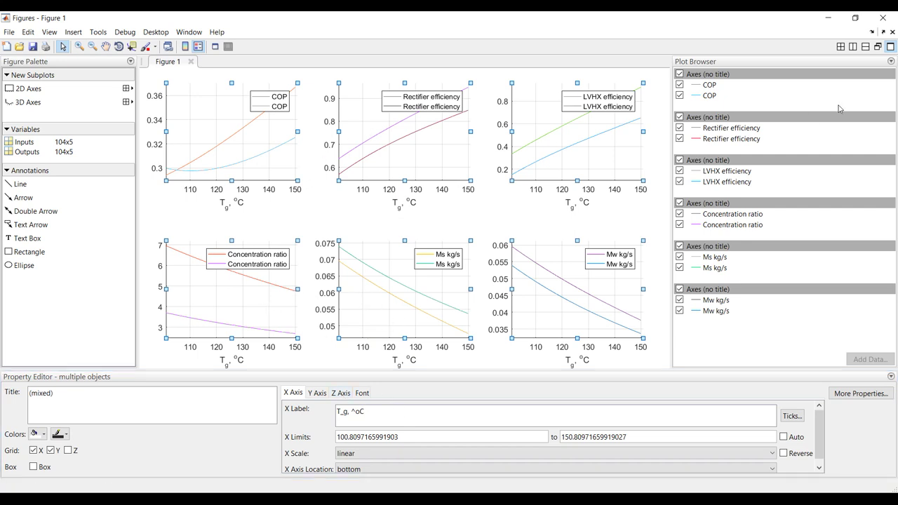
- Set the line width of all twelve curves in the six subplots to 2.0
click(704, 85)
shift+click(710, 96)
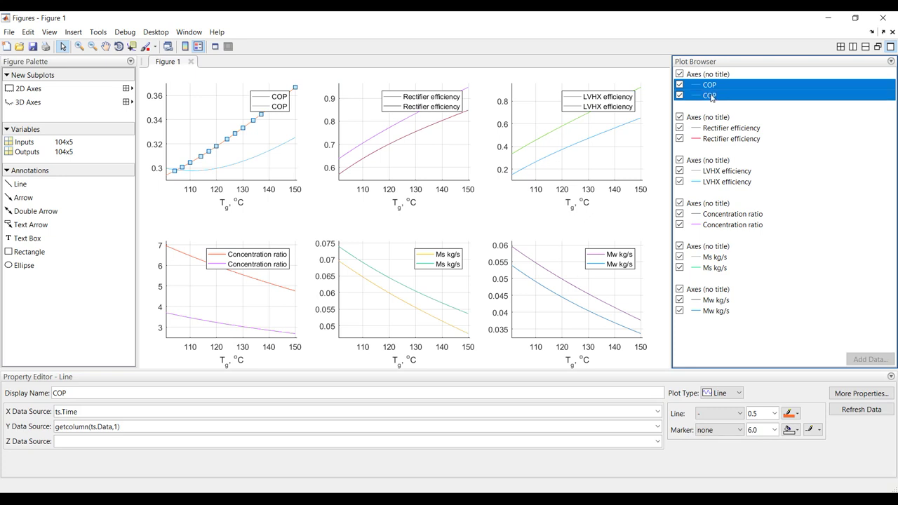
ctrl+click(725, 128)
ctrl+click(723, 139)
ctrl+click(723, 171)
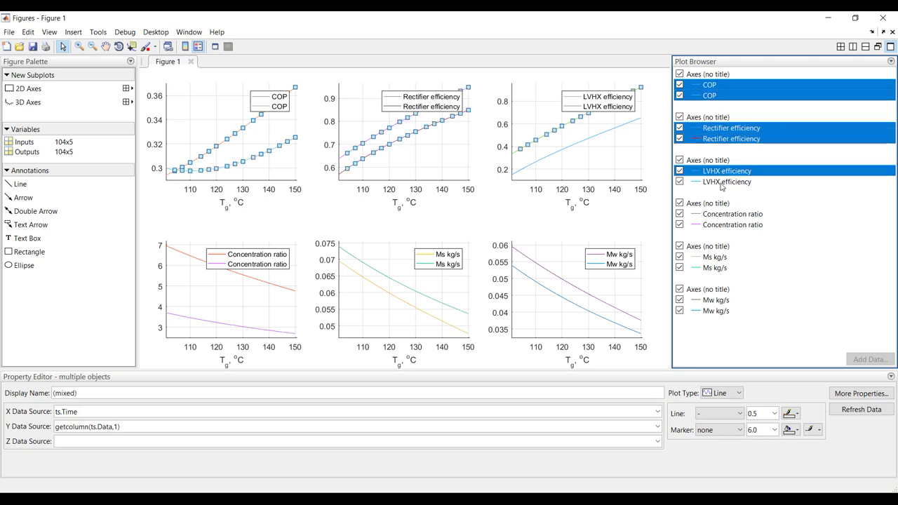
ctrl+click(722, 181)
ctrl+click(717, 214)
ctrl+click(718, 225)
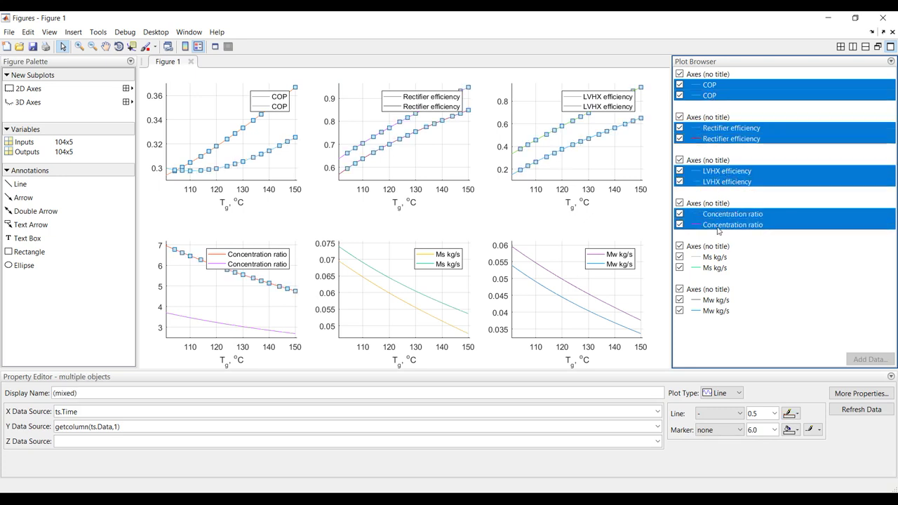
ctrl+click(714, 257)
ctrl+click(714, 268)
ctrl+click(716, 301)
ctrl+click(715, 311)
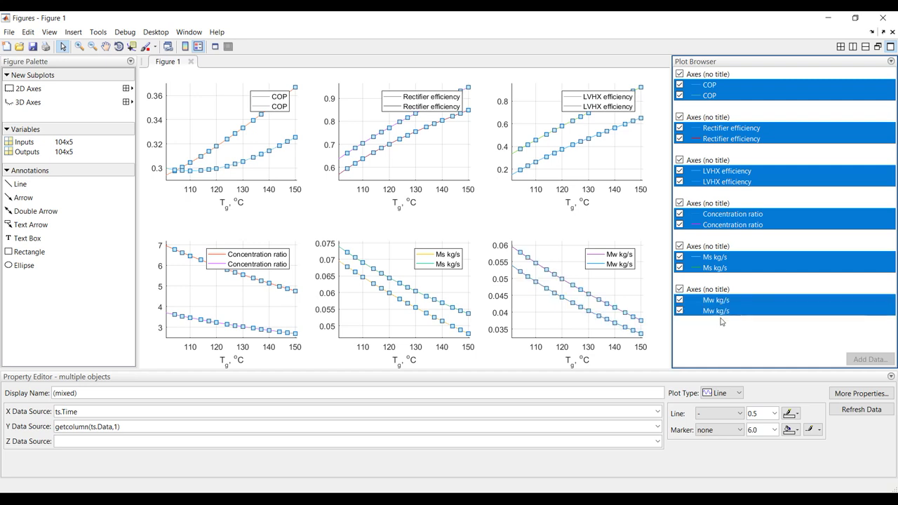
click(775, 414)
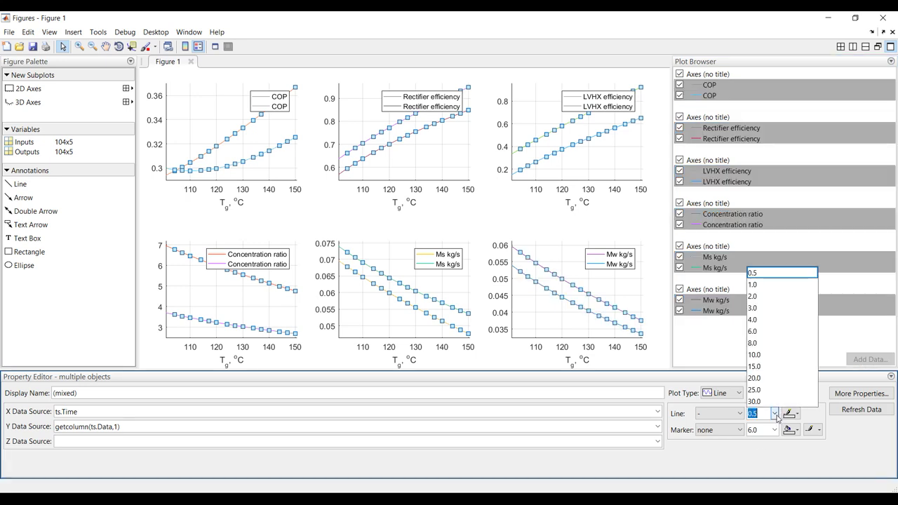
click(763, 300)
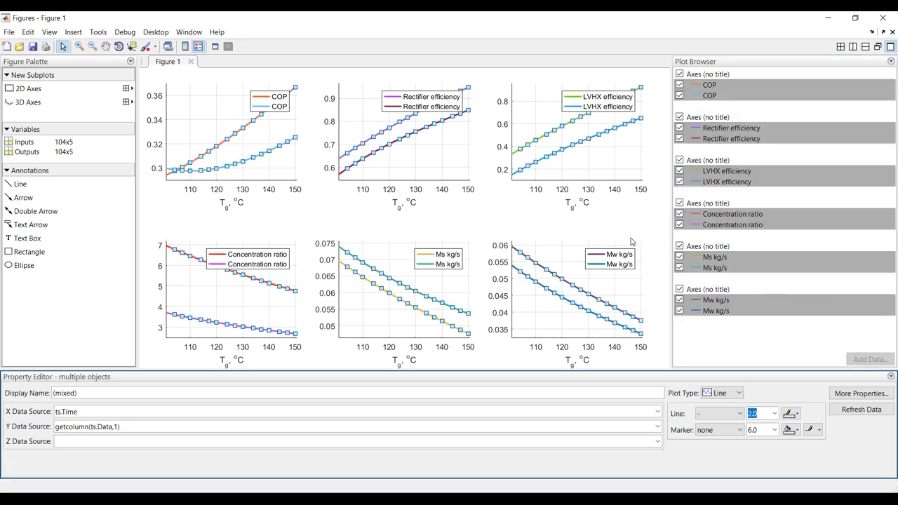
click(663, 200)
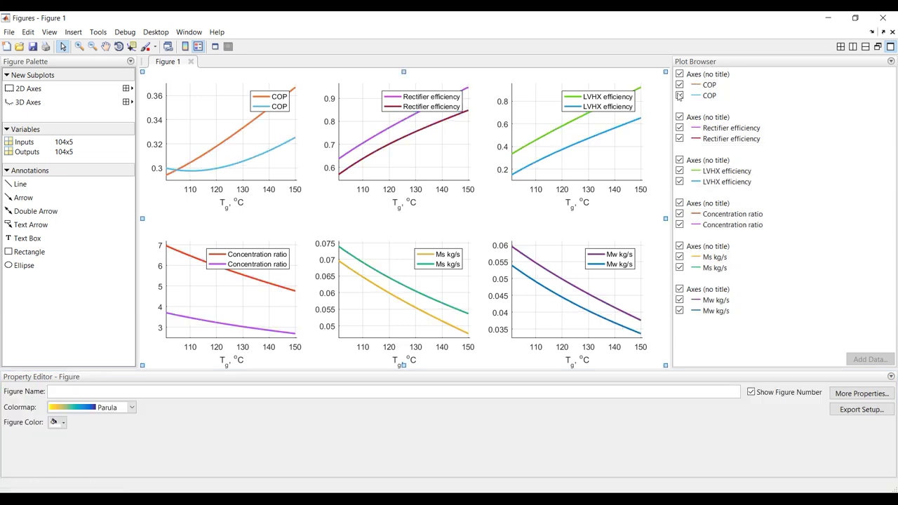
- Colour the first curve of each of the six subplots black
click(716, 85)
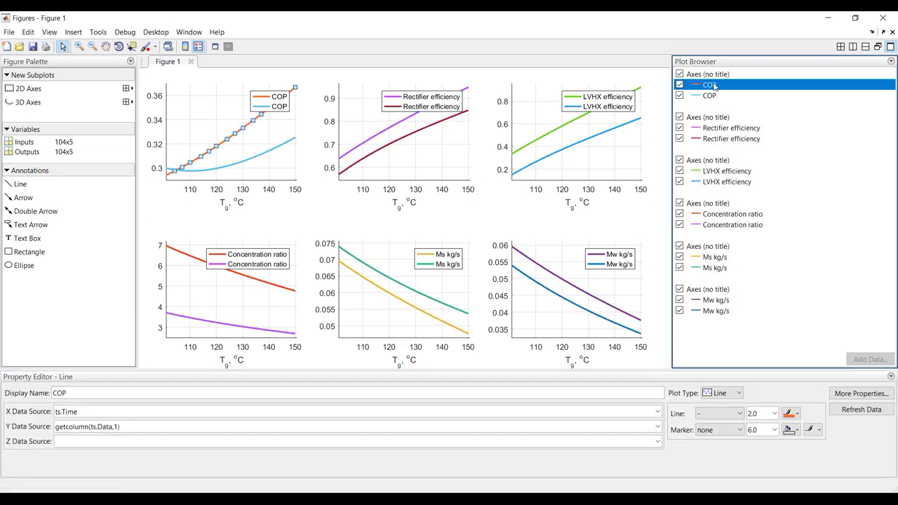
ctrl+click(719, 129)
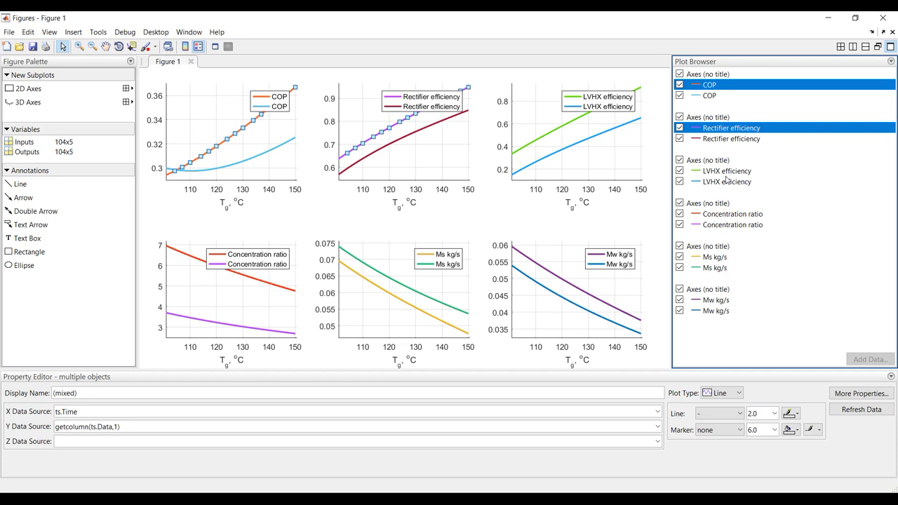
ctrl+click(725, 171)
ctrl+click(719, 215)
ctrl+click(715, 257)
ctrl+click(716, 301)
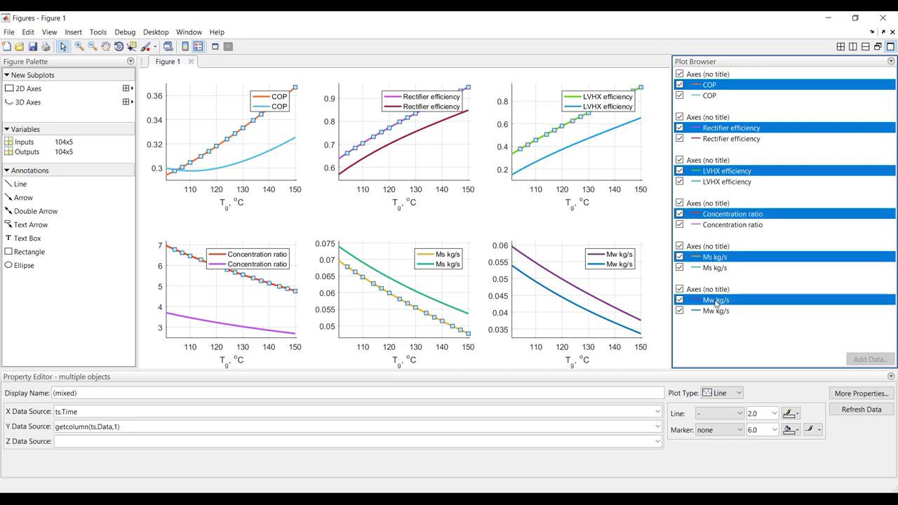
click(794, 414)
click(792, 390)
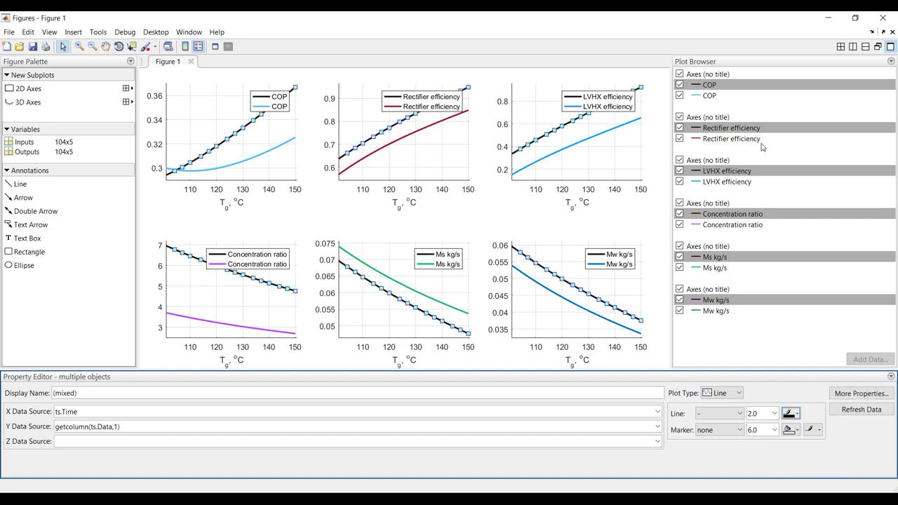
- Make the second curve of each of the six subplots black and dashed (--)
click(712, 96)
ctrl+click(725, 139)
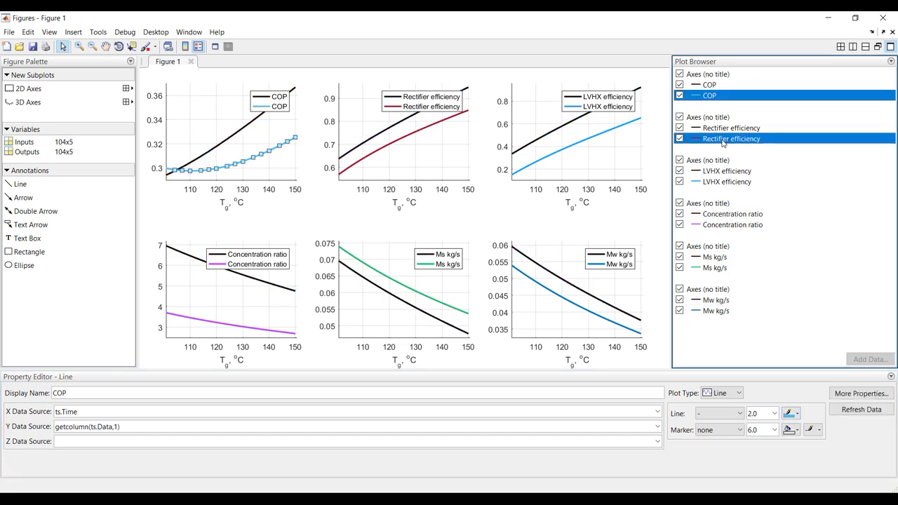
ctrl+click(723, 182)
ctrl+click(719, 226)
ctrl+click(710, 268)
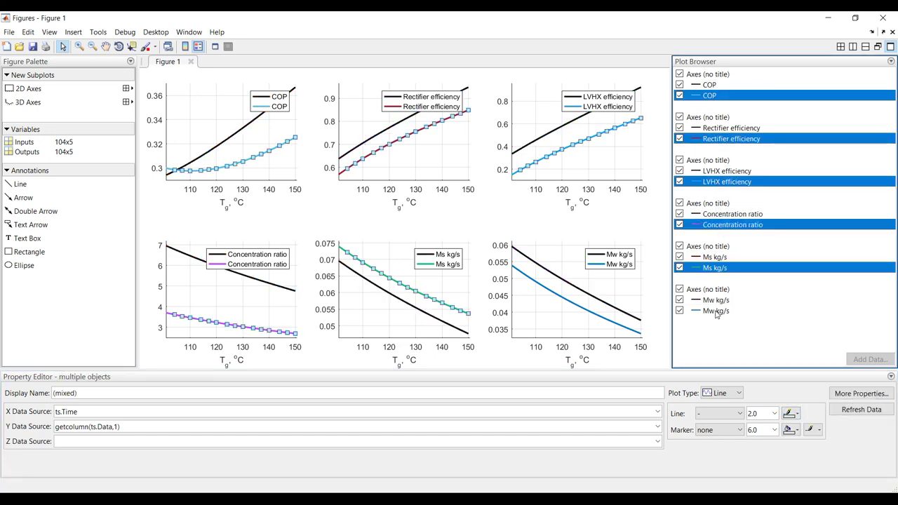
ctrl+click(717, 312)
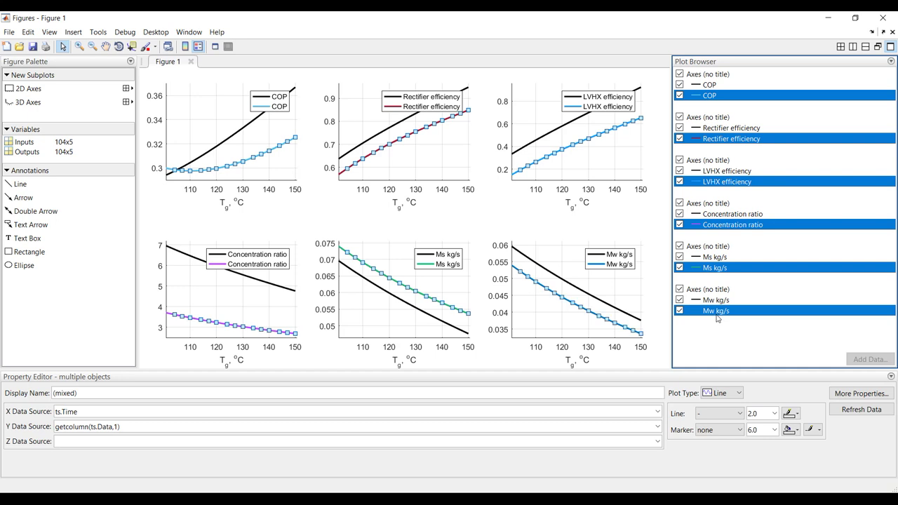
click(797, 414)
click(789, 392)
click(730, 414)
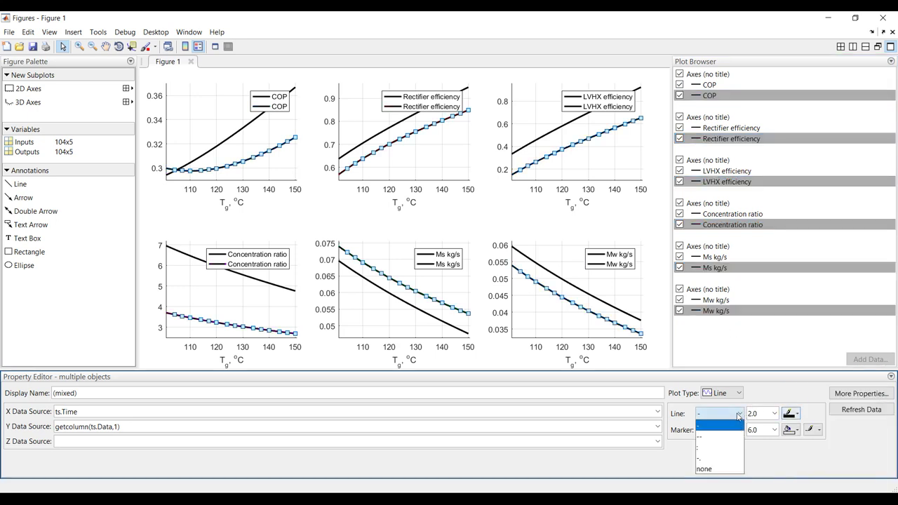
click(700, 441)
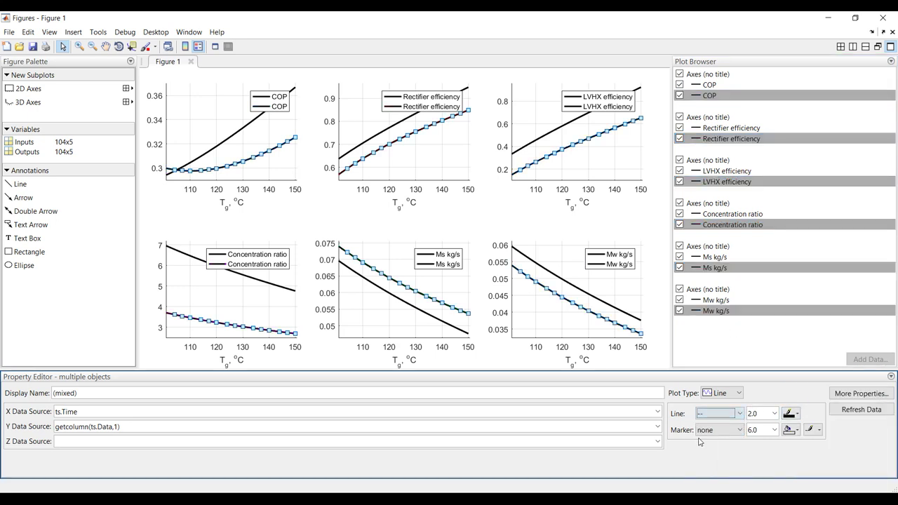
click(513, 216)
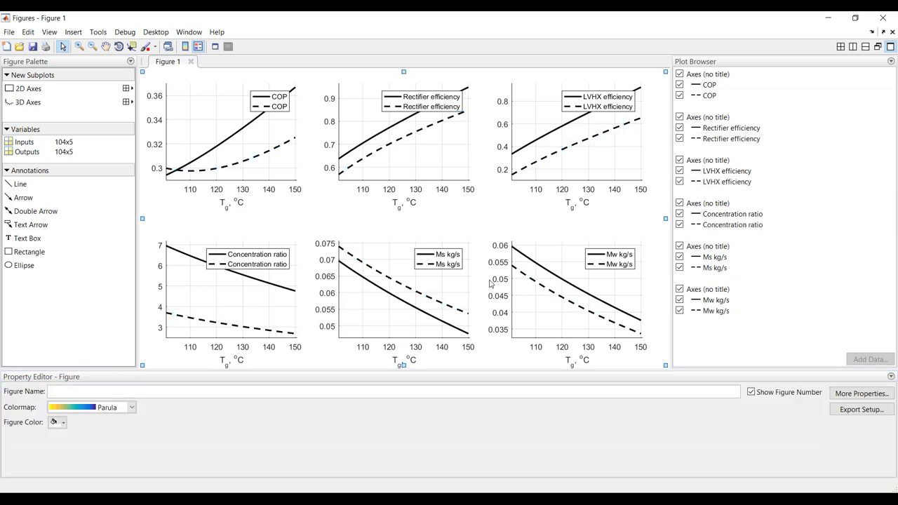
- Set the font of all six axes to Times New Roman at size 12
click(200, 110)
shift+click(356, 116)
shift+click(537, 104)
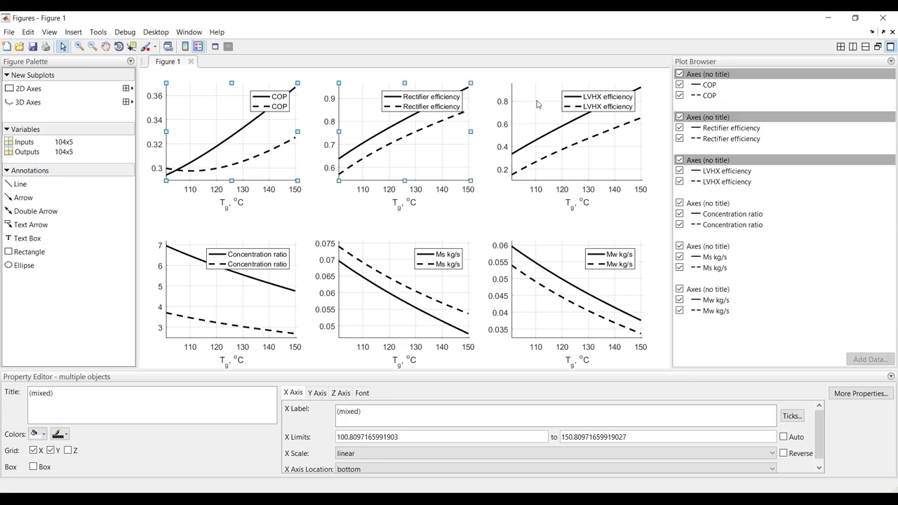
shift+click(538, 314)
shift+click(378, 320)
shift+click(235, 295)
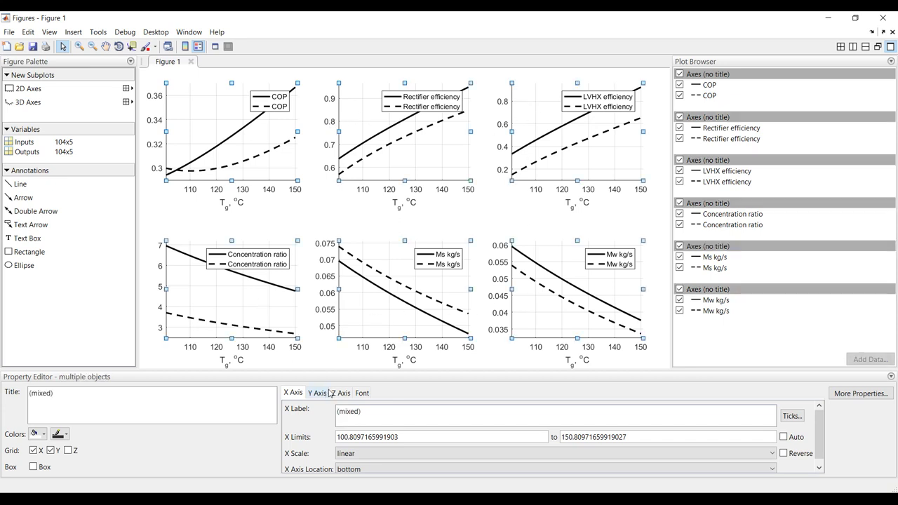
click(362, 394)
click(373, 413)
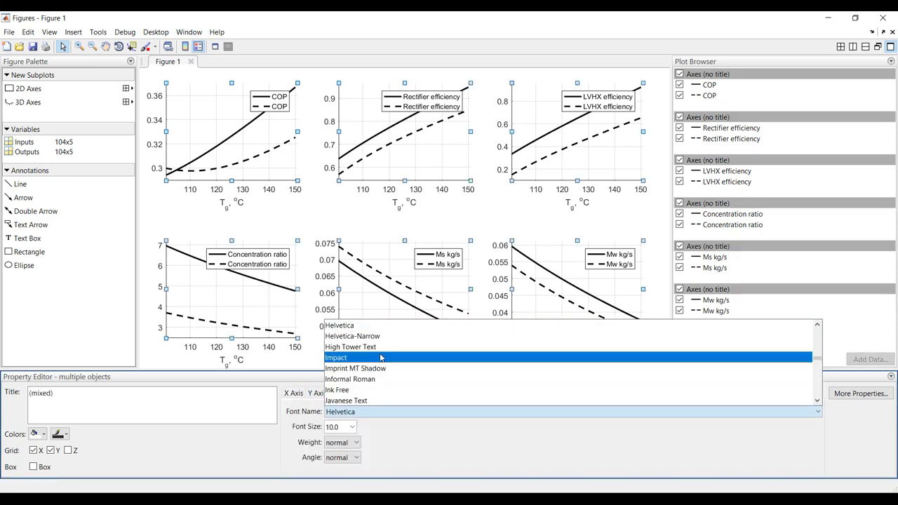
scroll(380, 358, down, 15)
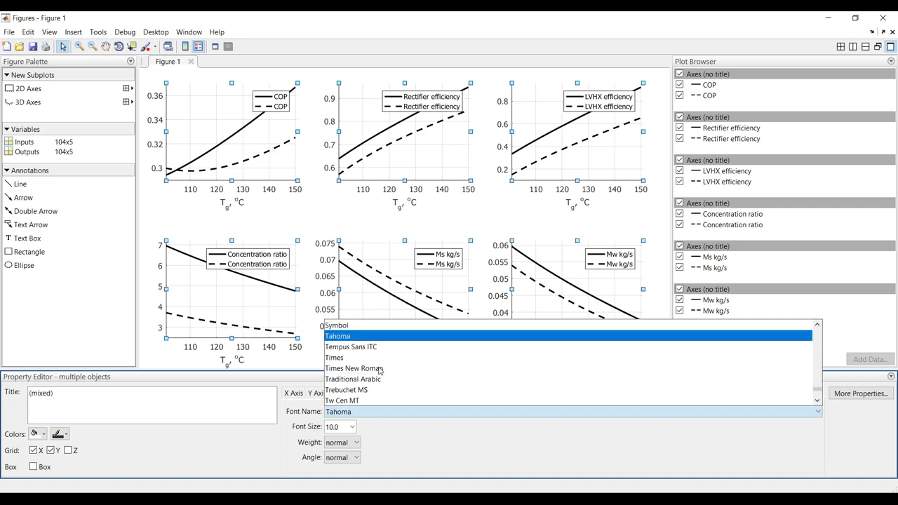
click(379, 368)
click(351, 427)
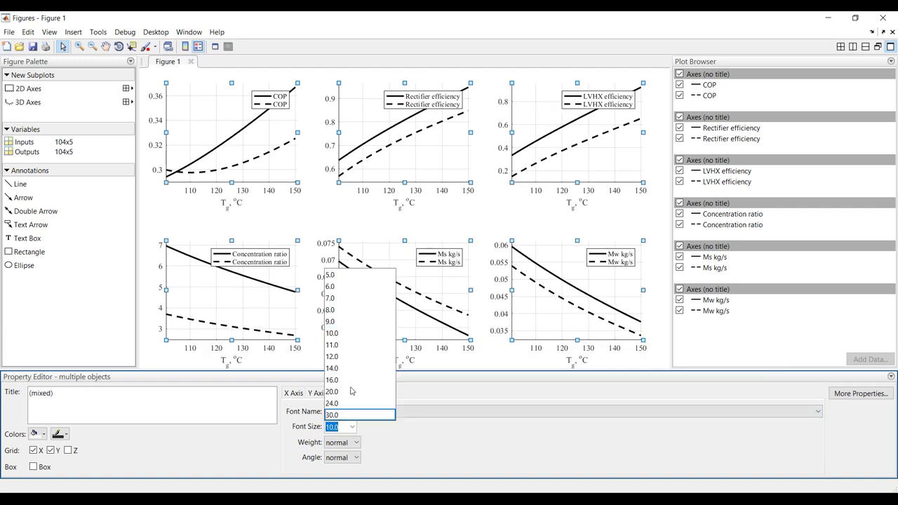
click(339, 357)
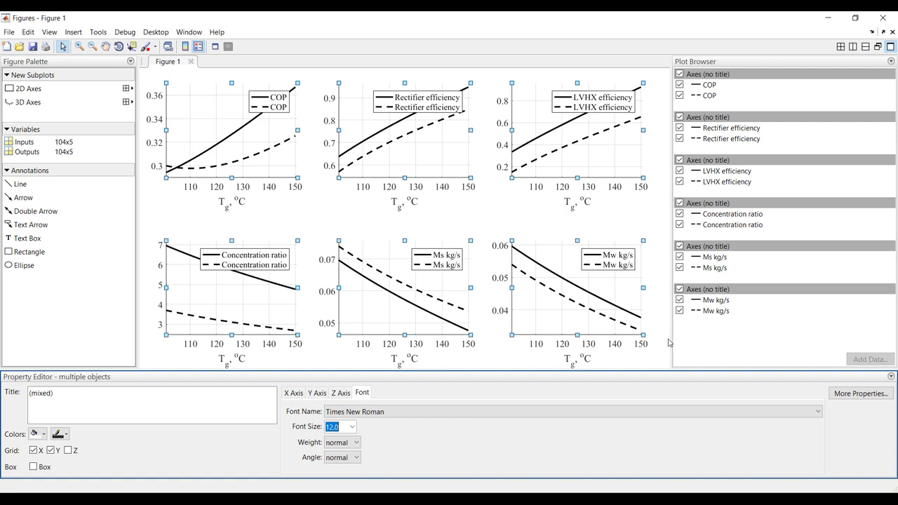
- Enlarge the figure area and place the COP legend inside the upper-left corner of its subplot
drag(672, 342, 813, 336)
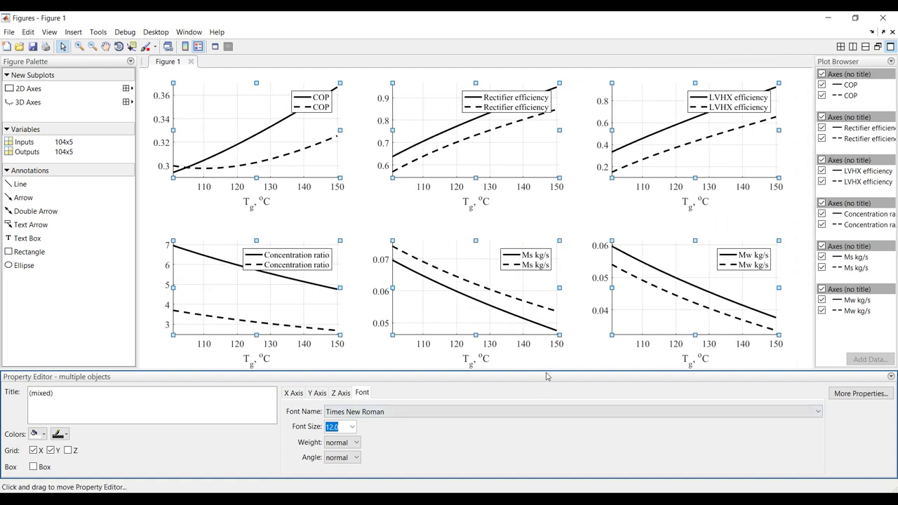
drag(546, 370, 529, 450)
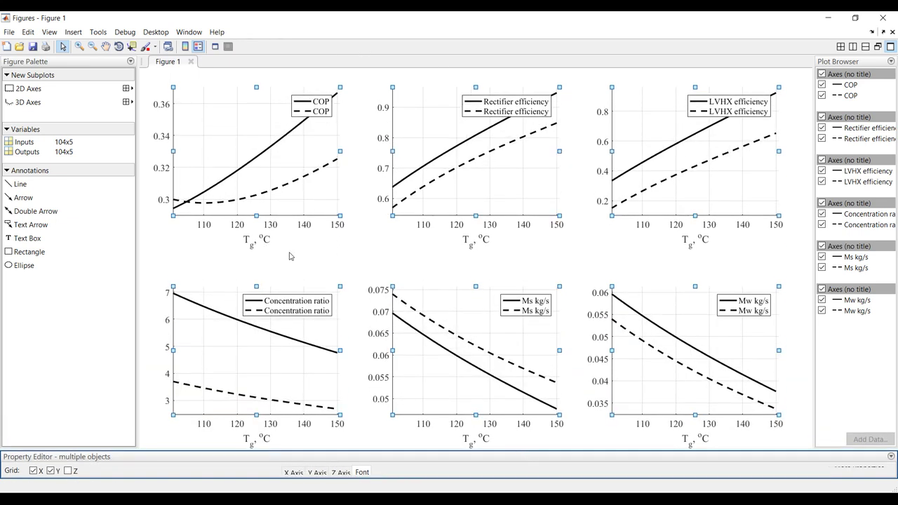
click(307, 107)
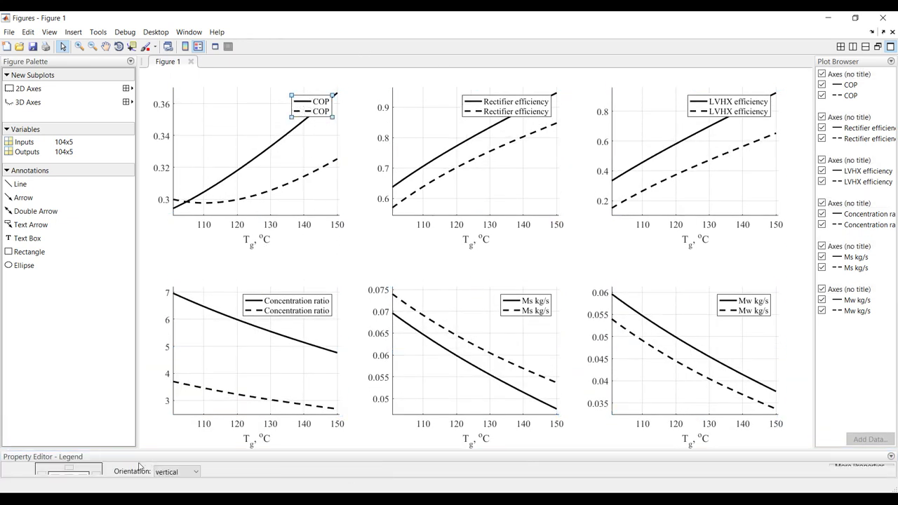
drag(135, 458, 141, 433)
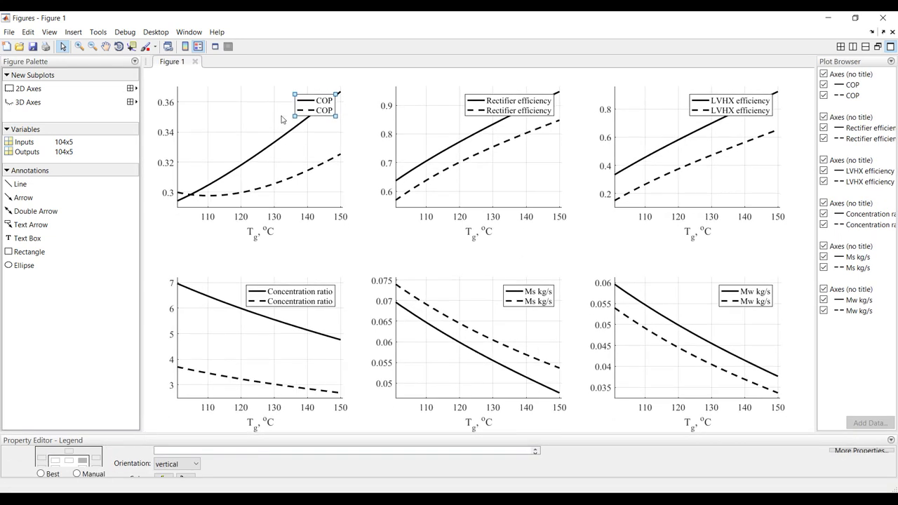
click(52, 461)
- Place the Rectifier efficiency and LVHX efficiency legends inside the lower-right corner of their subplots
click(505, 117)
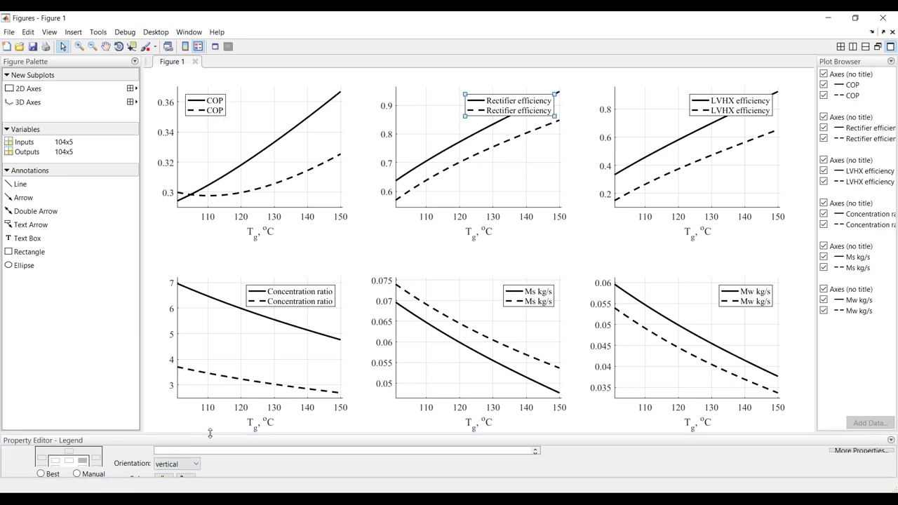
drag(210, 433, 210, 384)
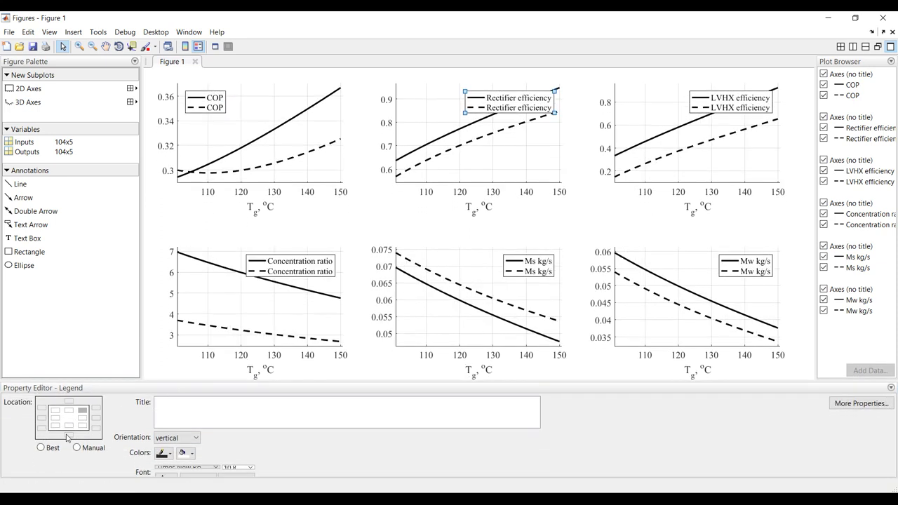
click(83, 426)
click(699, 104)
click(83, 427)
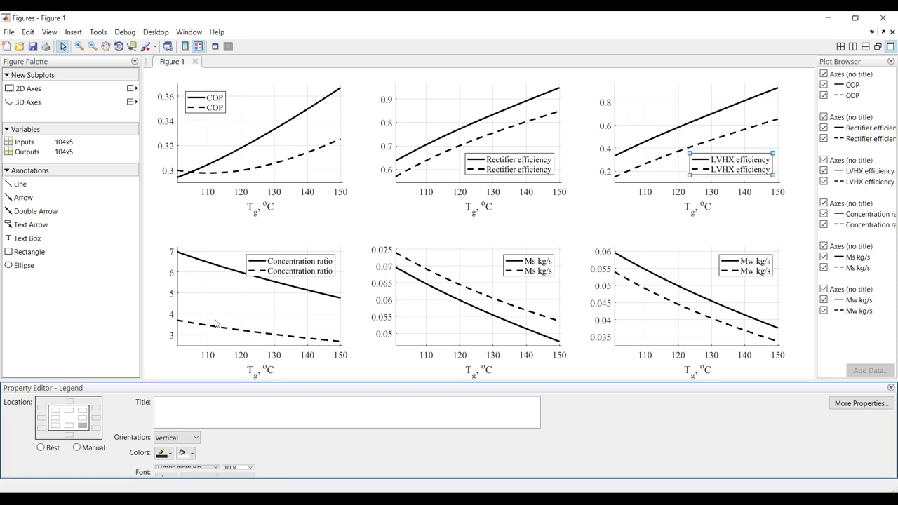
- Place the Concentration ratio legend inside its subplot, halfway up the left edge
click(284, 266)
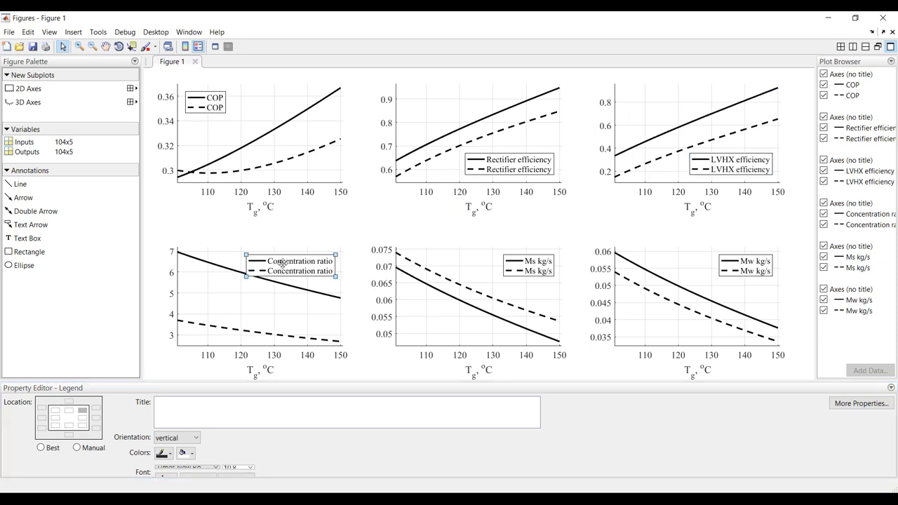
click(55, 421)
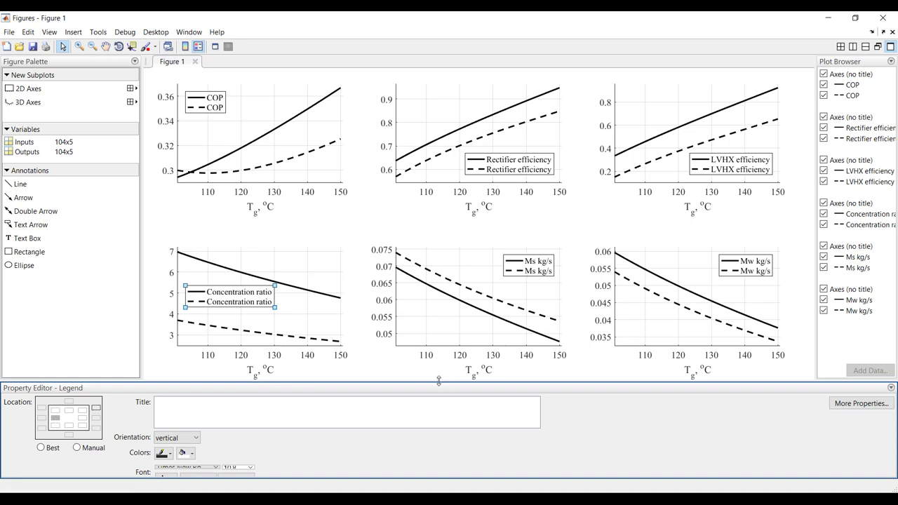
- Label the Y axis of the first subplot COP and that of the Rectifier efficiency subplot R eff
click(211, 128)
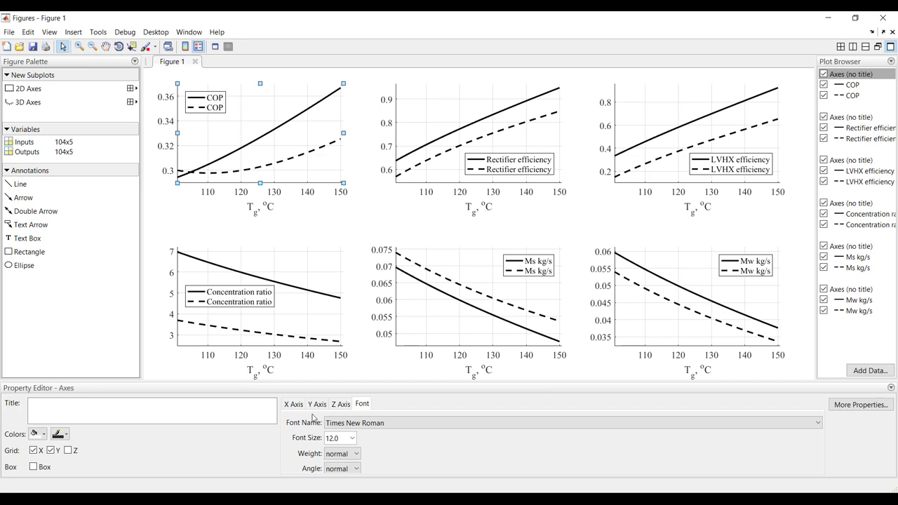
click(319, 404)
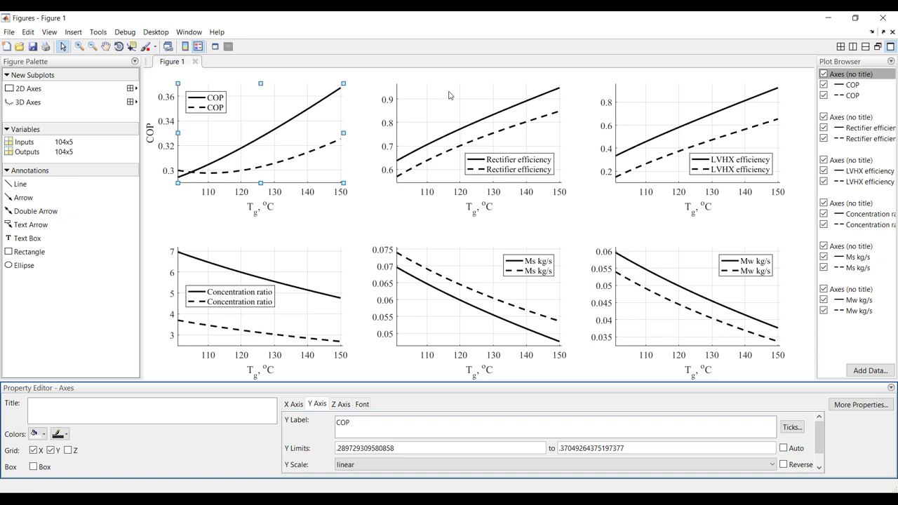
click(442, 115)
click(369, 427)
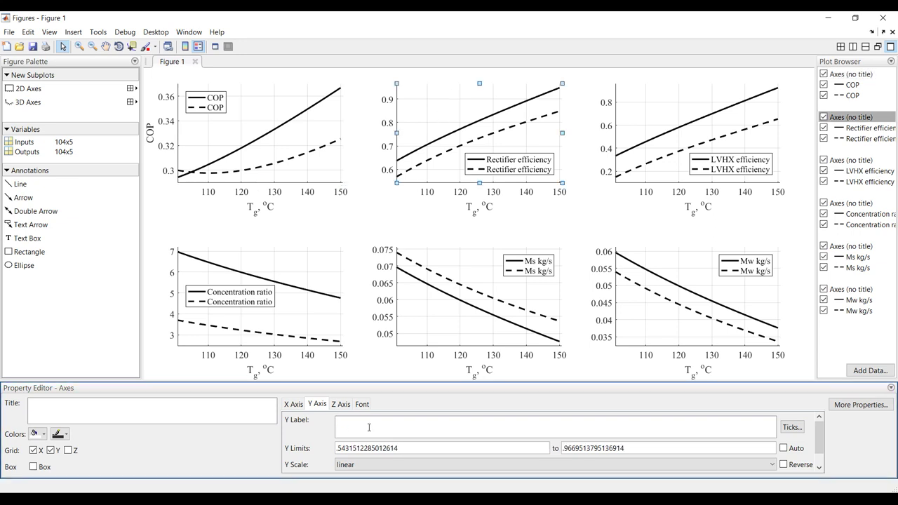
text(R eff)
click(658, 121)
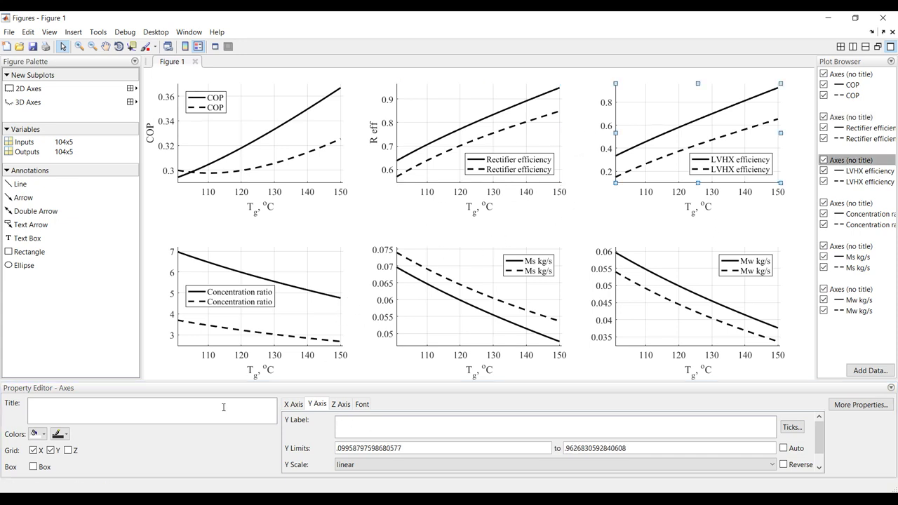
- Title the COP subplot (a) COP and the Rectifier efficiency subplot (b) R eff
click(235, 118)
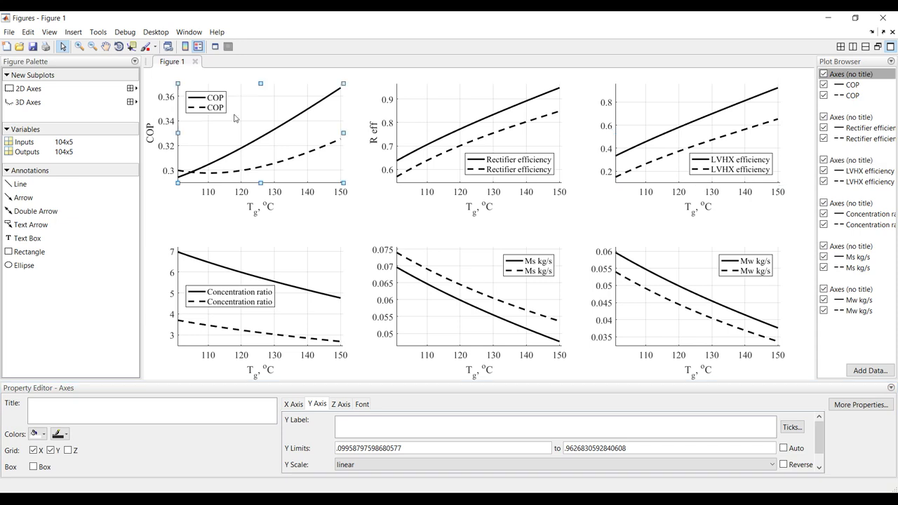
click(89, 402)
text((a))
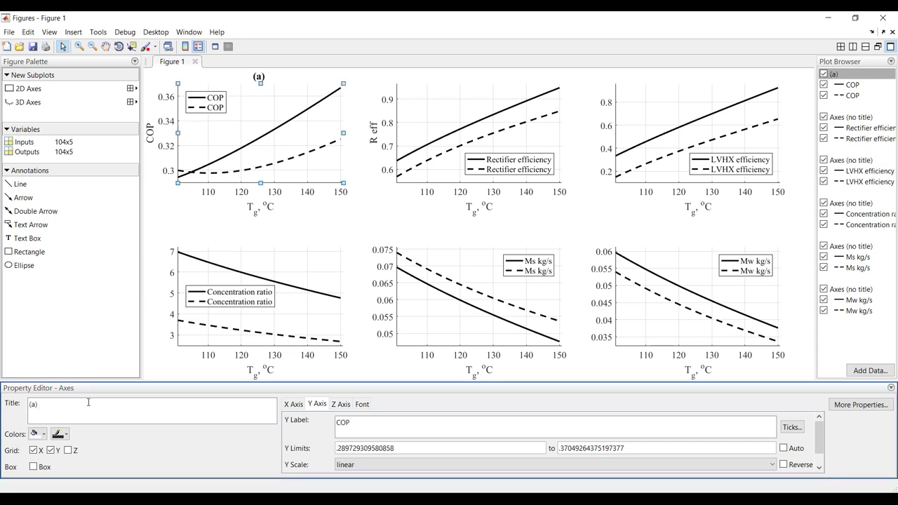
text( COP)
click(411, 115)
click(103, 412)
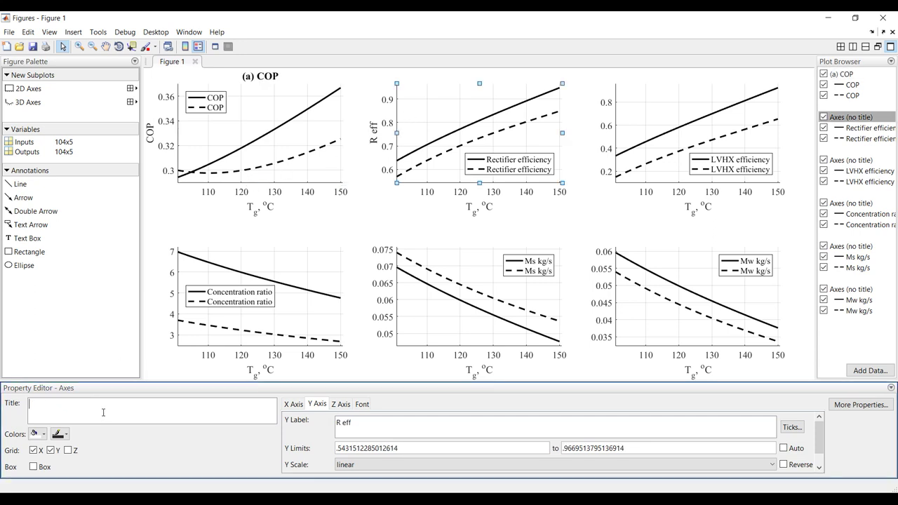
text((b) R eff)
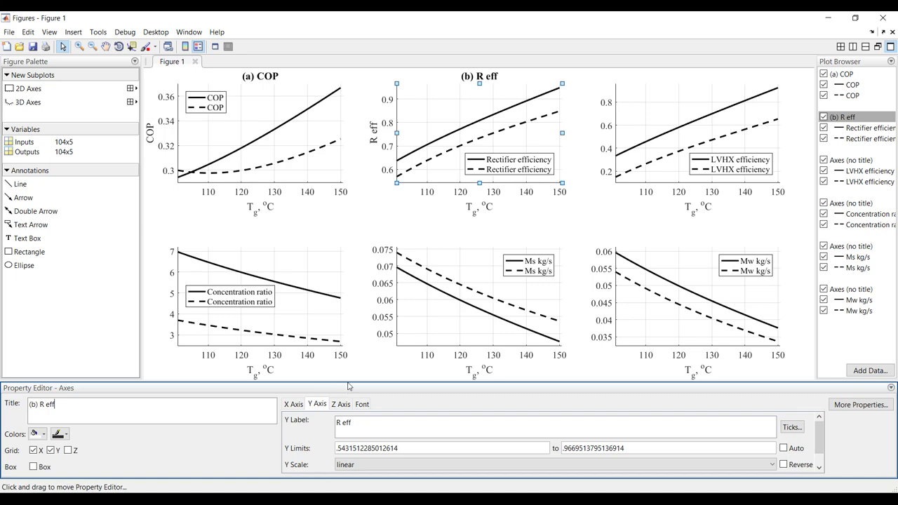
- Enlarge the figure area by shrinking the Property Editor and the Figure Palette
drag(347, 384, 343, 399)
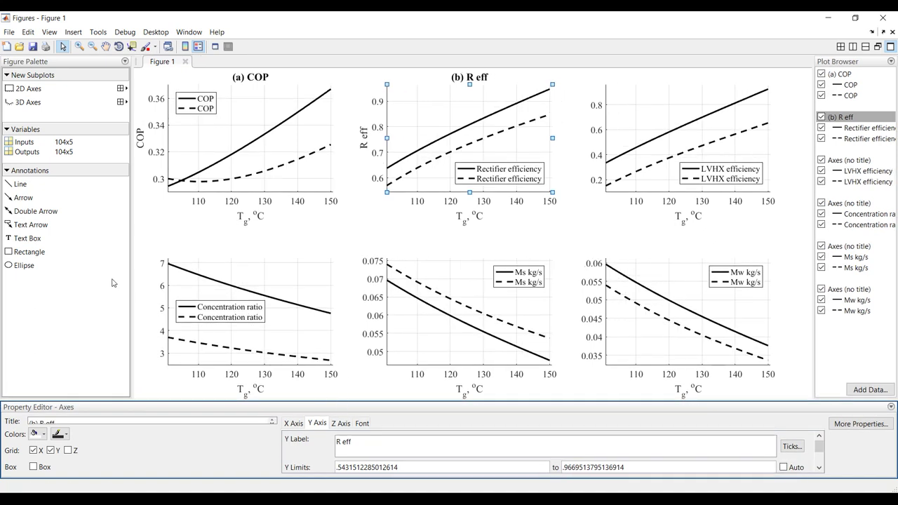
drag(143, 281, 100, 281)
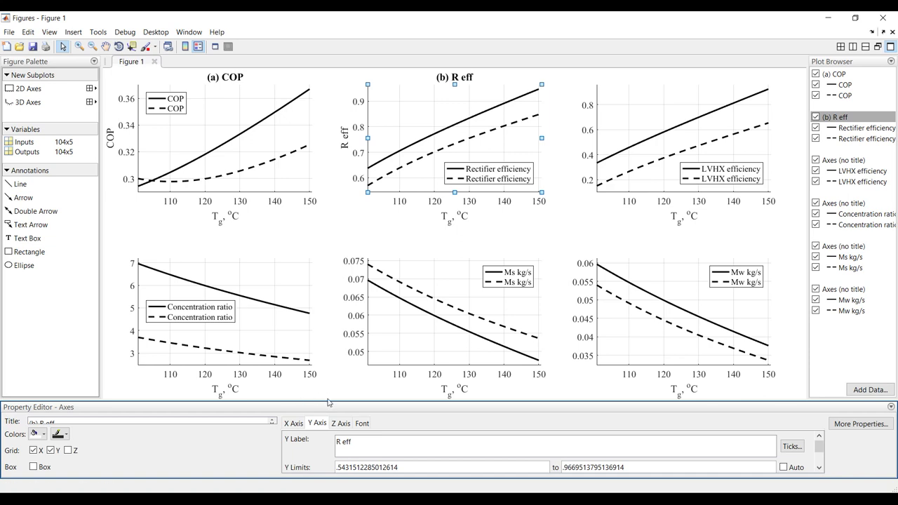
drag(328, 399, 326, 414)
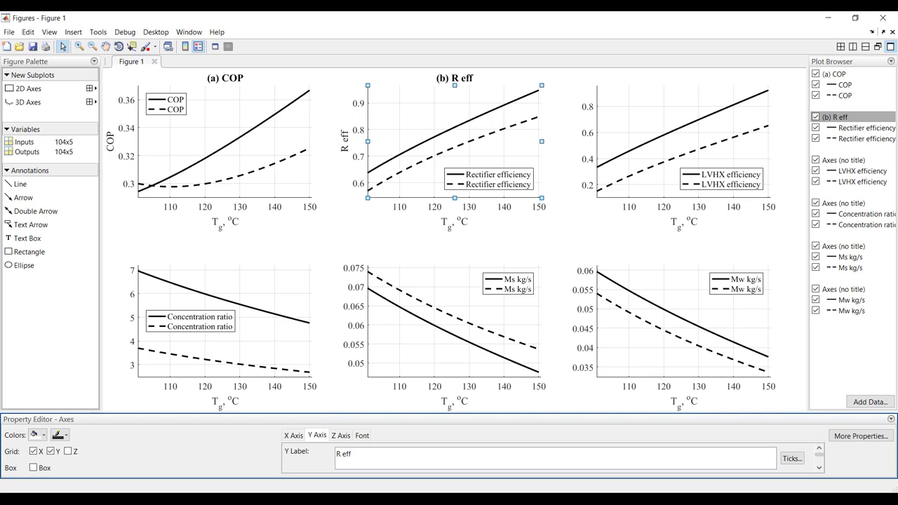
- Switch to the Simulink model and add a Signal Builder block from the Sources library beside the Te and Ta input blocks
click(479, 492)
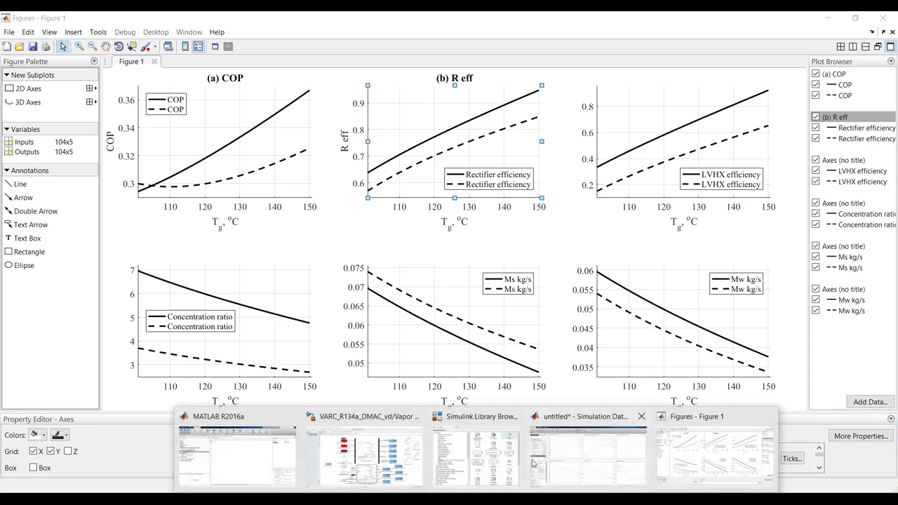
click(400, 463)
click(289, 255)
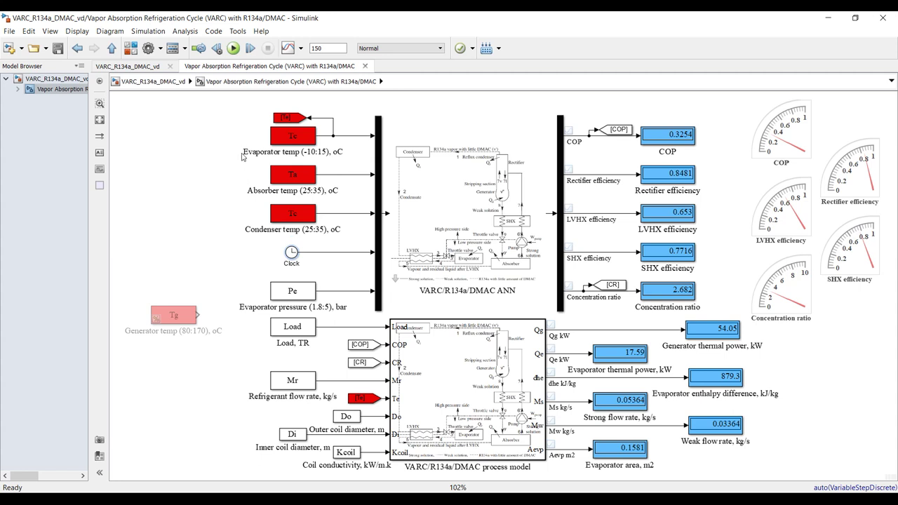
drag(214, 136, 271, 218)
drag(186, 135, 277, 191)
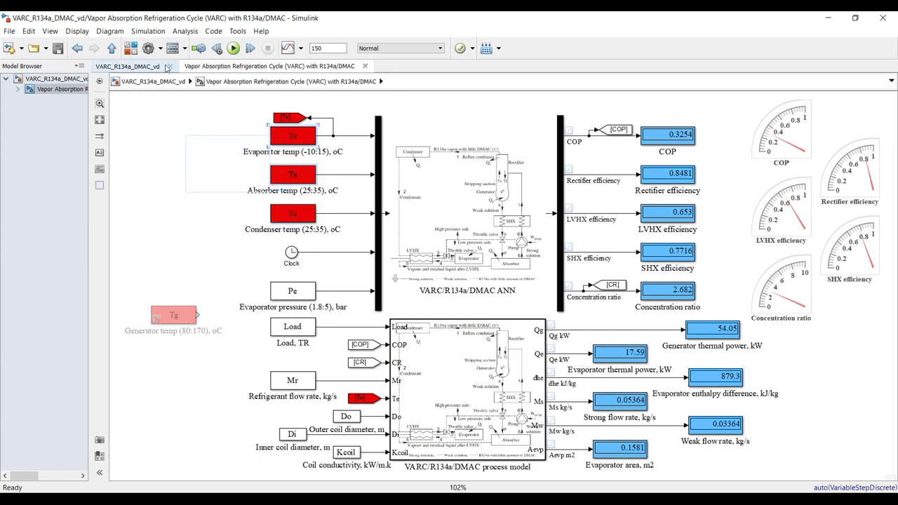
click(128, 51)
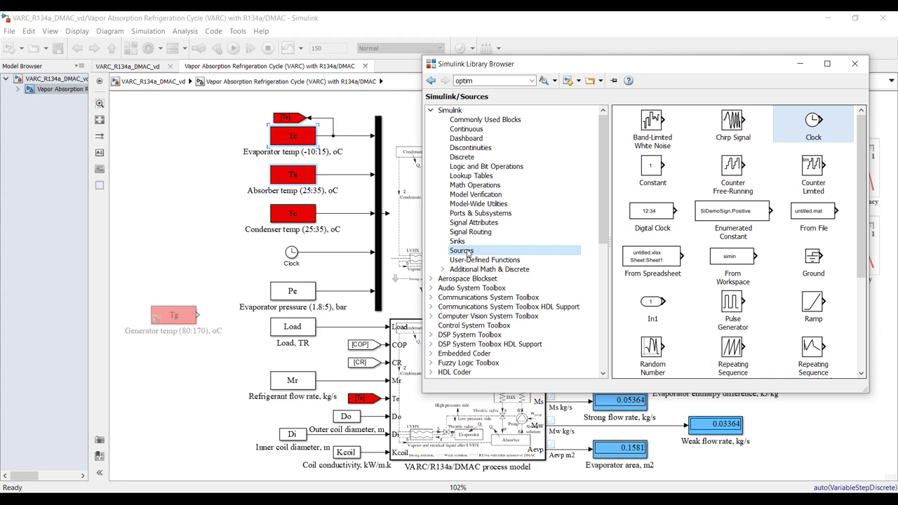
scroll(750, 270, down, 3)
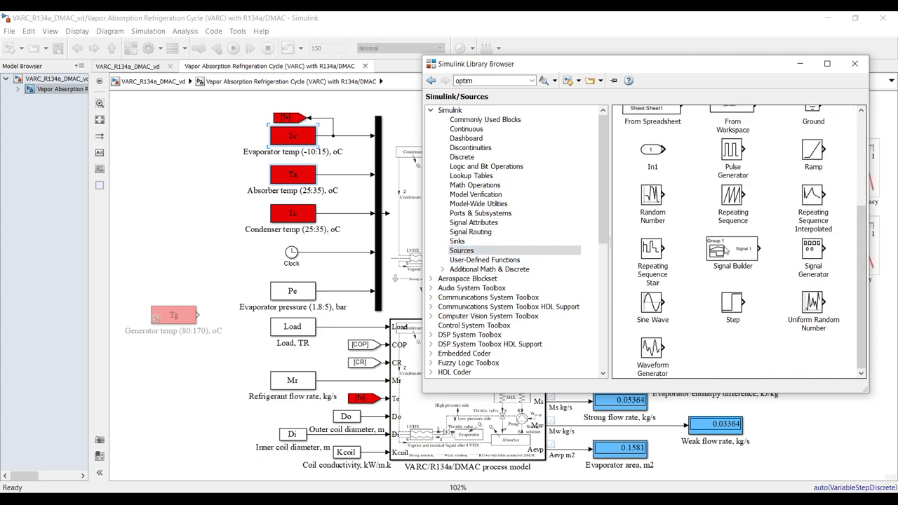
click(733, 255)
drag(733, 256, 179, 164)
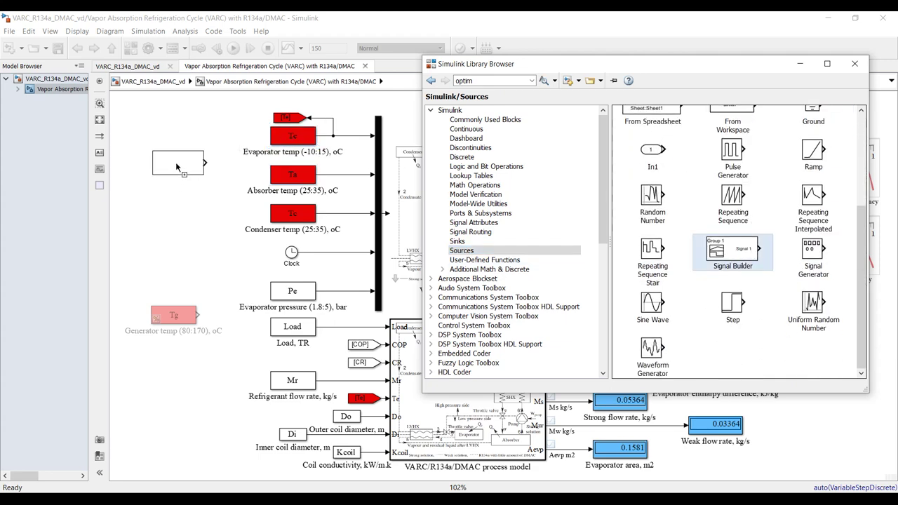
click(185, 193)
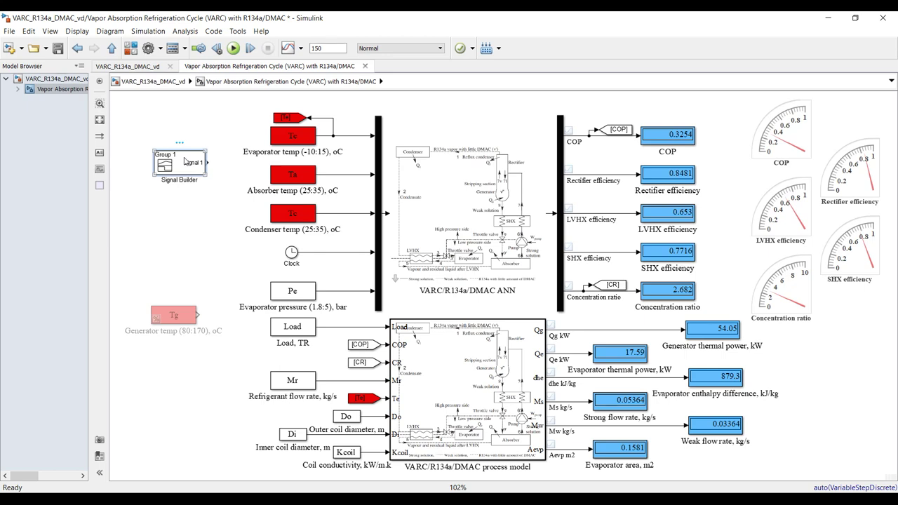
- Open the Signal Builder block in a maximized window and set its time range from 100 to 150
double_click(185, 162)
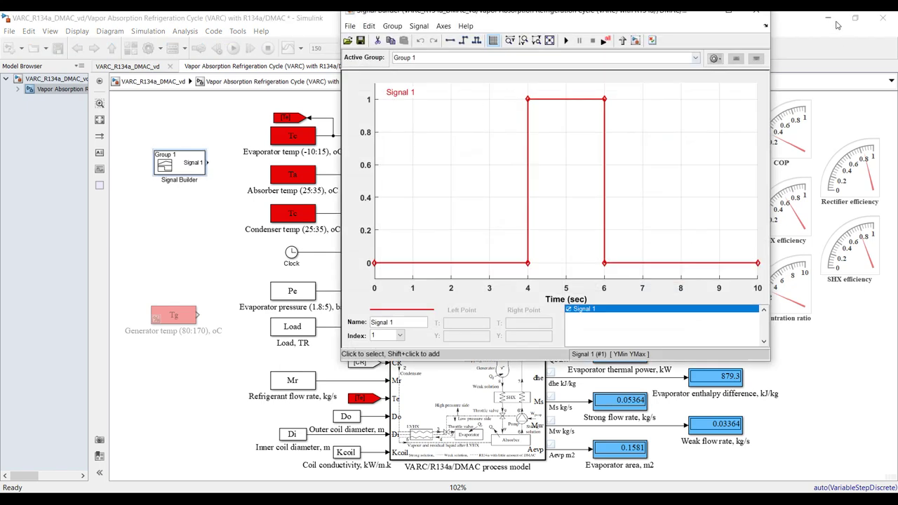
click(727, 14)
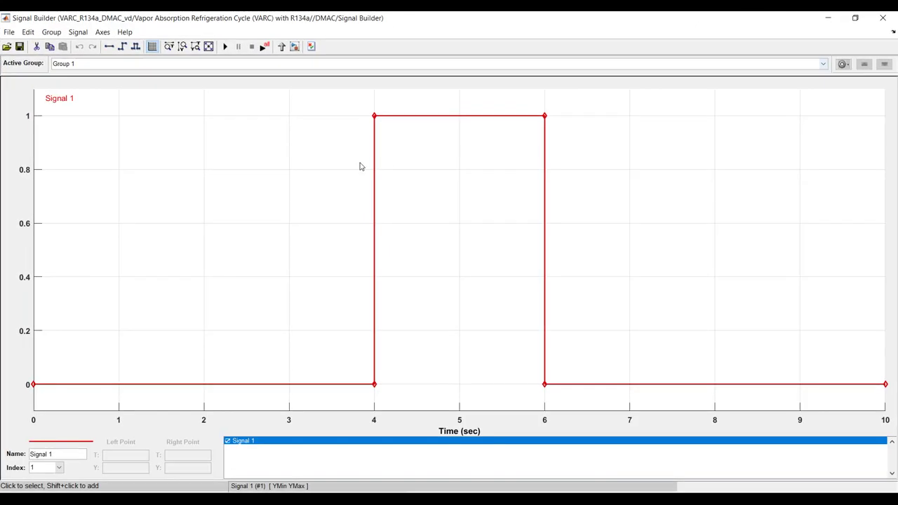
click(103, 32)
click(138, 45)
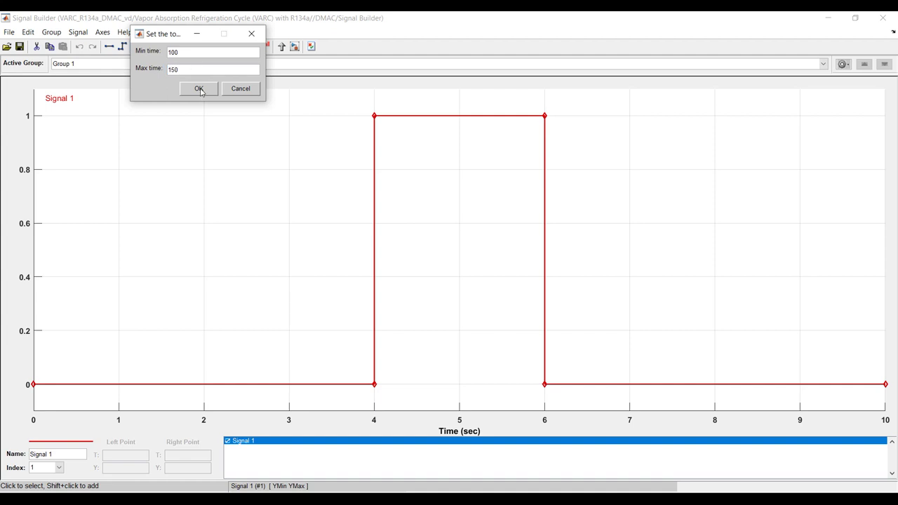
click(199, 89)
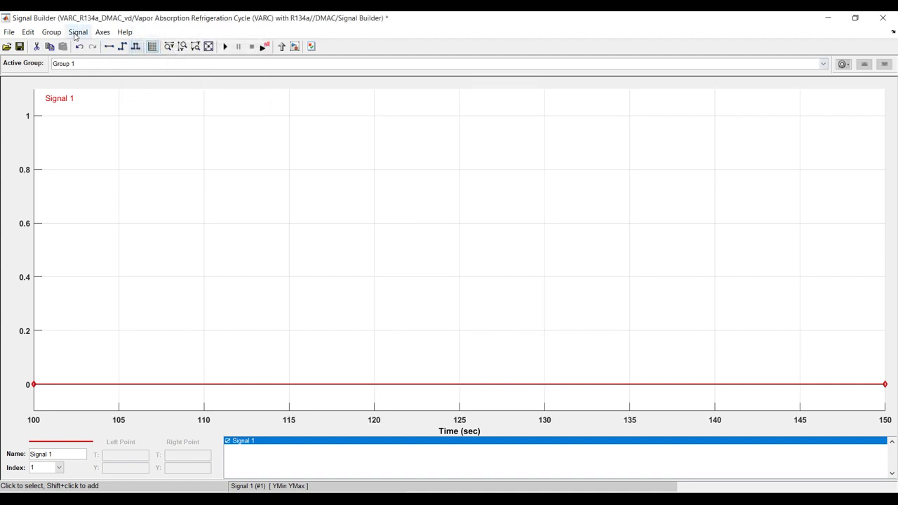
- Replace the signal with a custom waveform using 100:1:150 for both the time values and the Y values
click(76, 34)
mouse_move(101, 92)
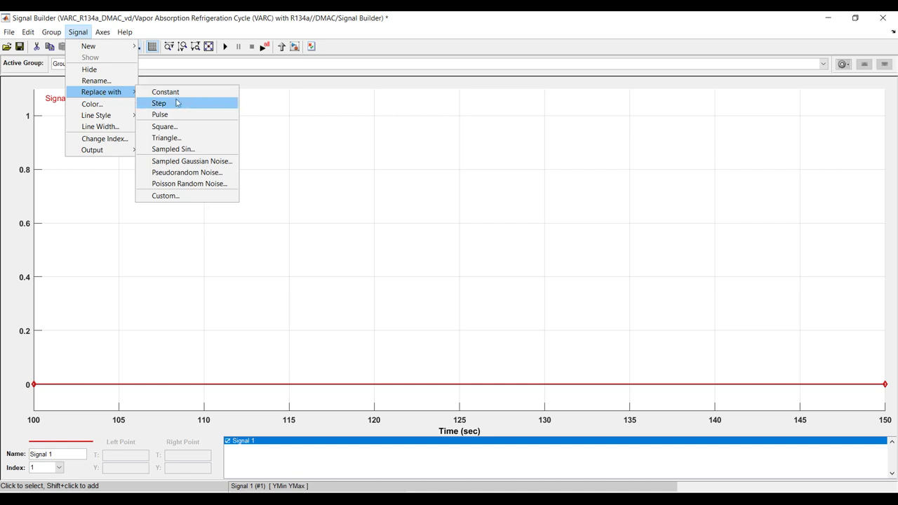
click(177, 196)
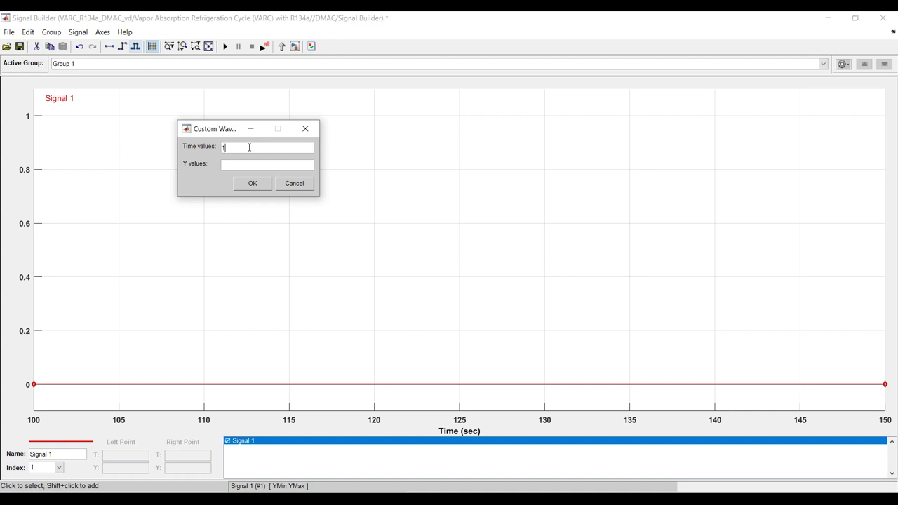
text(1)
key(BackSpace)
text(100:1:150)
drag(251, 147, 210, 141)
click(247, 165)
drag(253, 148, 208, 148)
key(ctrl+c)
click(230, 165)
key(ctrl+v)
click(251, 183)
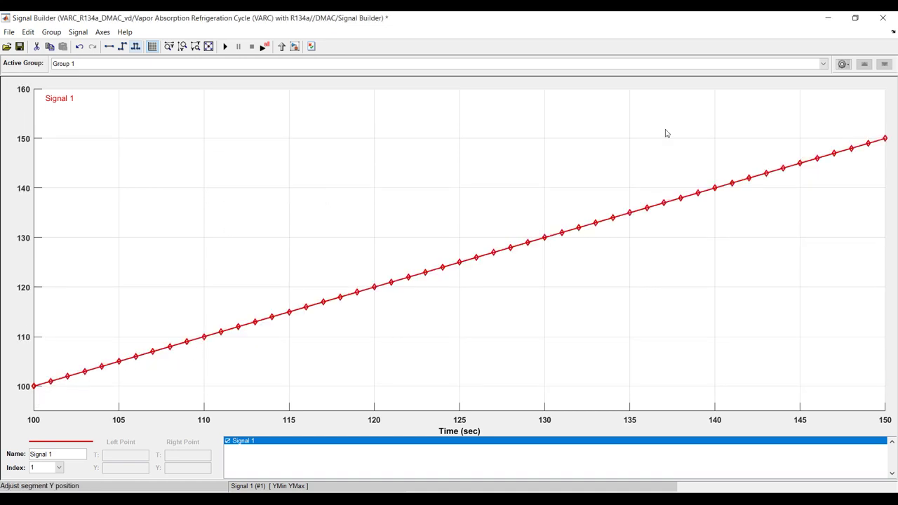
- Rename the signal in Signal Builder to "Tg, oC"
drag(66, 456, 9, 452)
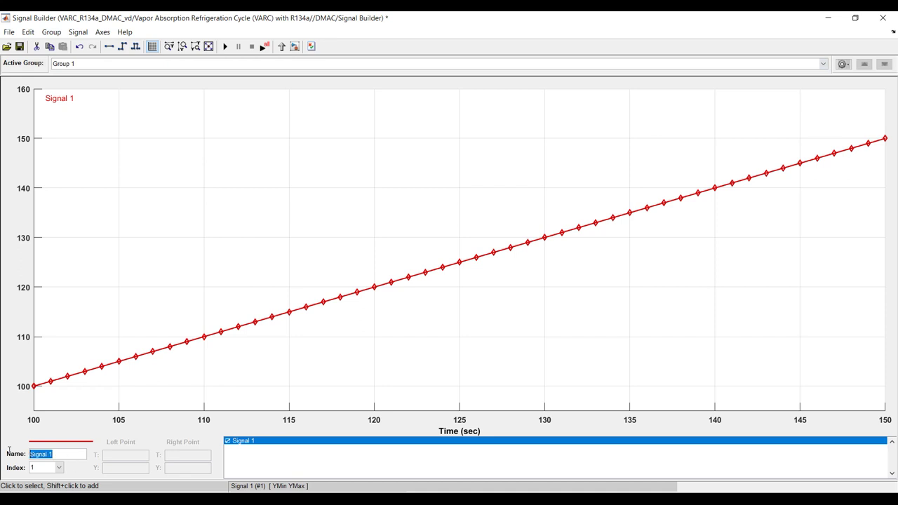
text(Tg, oC)
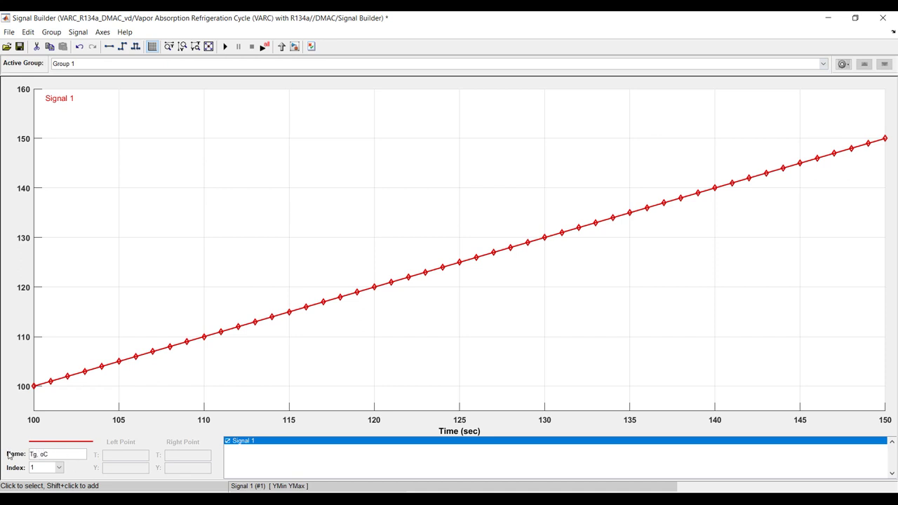
click(163, 249)
click(78, 32)
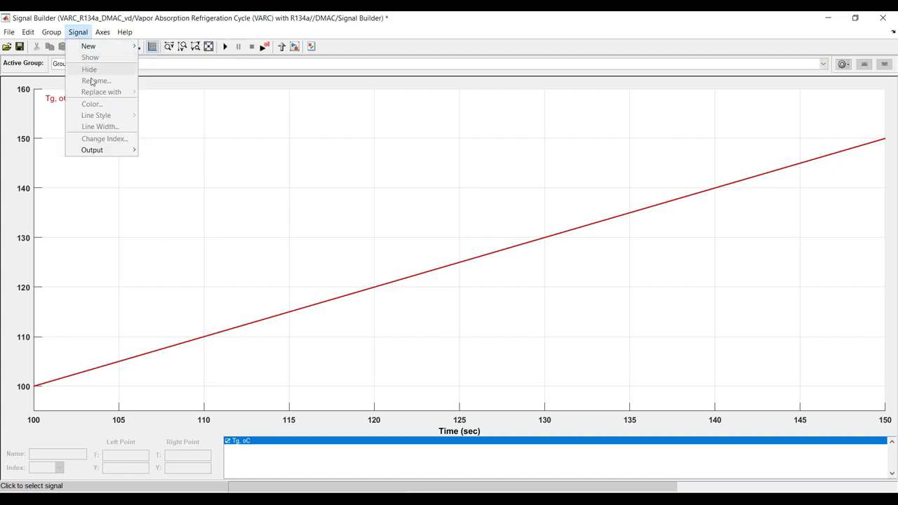
click(182, 227)
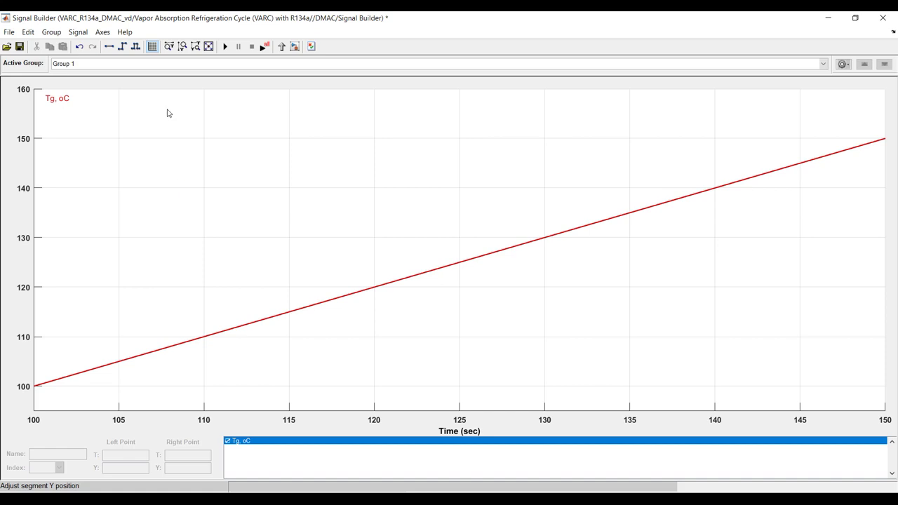
- Switch to the MATLAB main window, evaluate 100:1:150 at the command line and select the resulting workspace variable
click(433, 490)
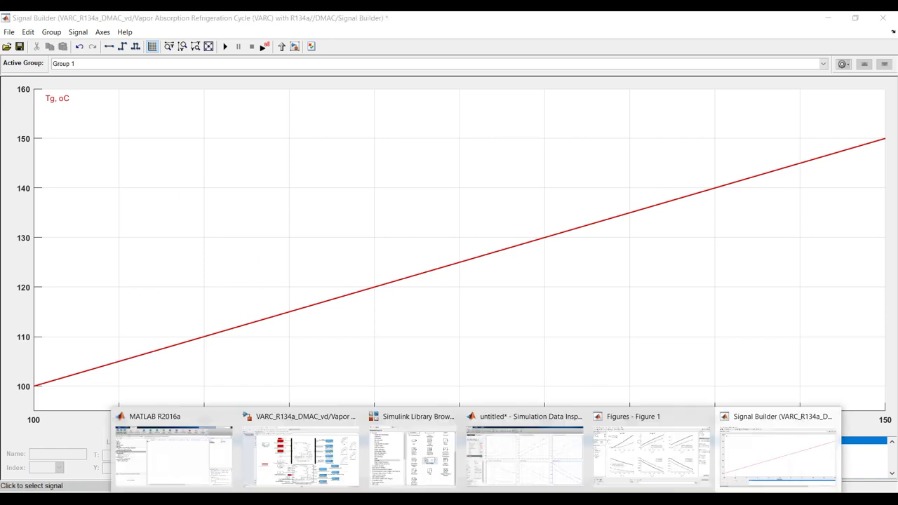
click(221, 470)
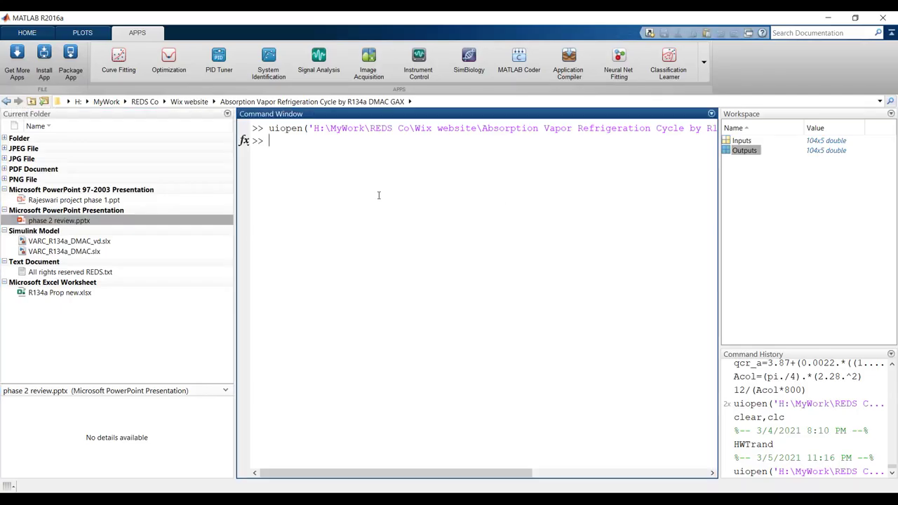
text(100:1:150)
key(Return)
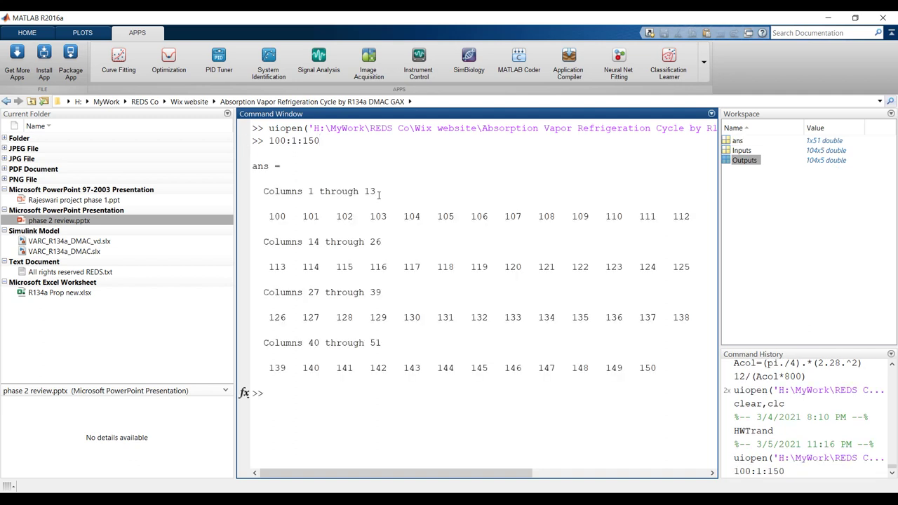
click(727, 143)
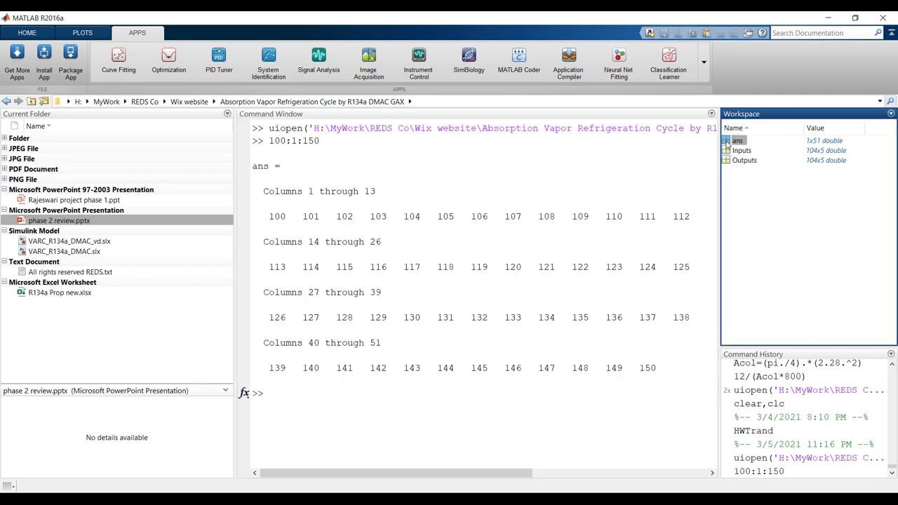
- Evaluate the range 0:0.1:10 at the MATLAB command line
click(306, 391)
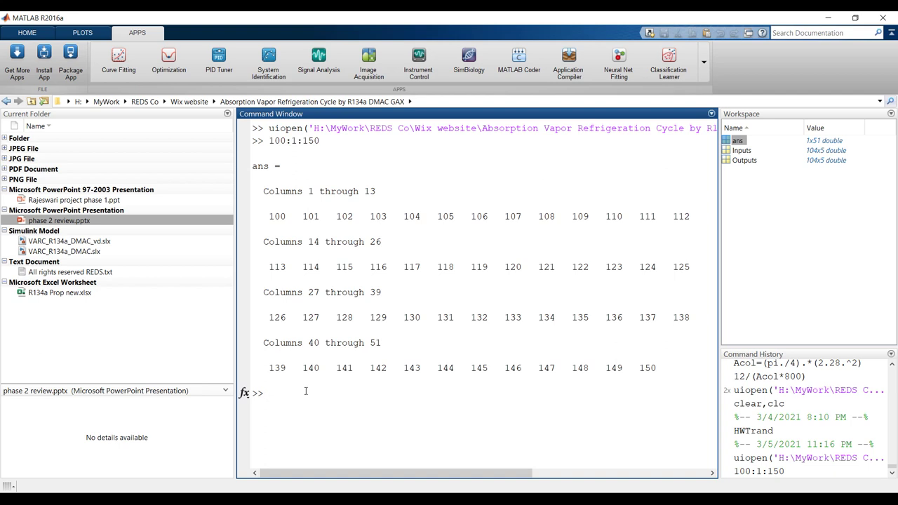
text(5)
key(BackSpace)
text(0)
text(:)
text(1:)
text(0.1)
text(:)
text(10)
key(Return)
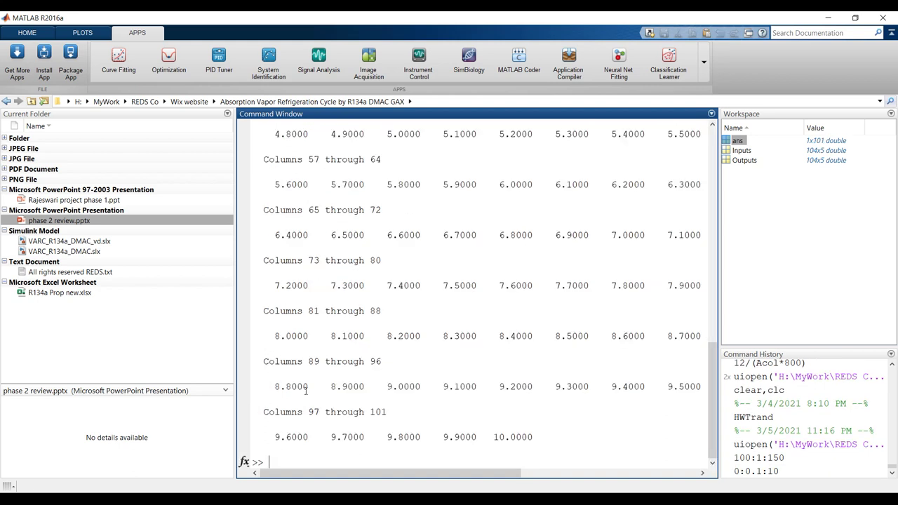
- Change the increment of the last range to 0.2 and evaluate 0:0.2:10
key(Up)
key(Left)
key(shift+Left)
text(2)
key(Return)
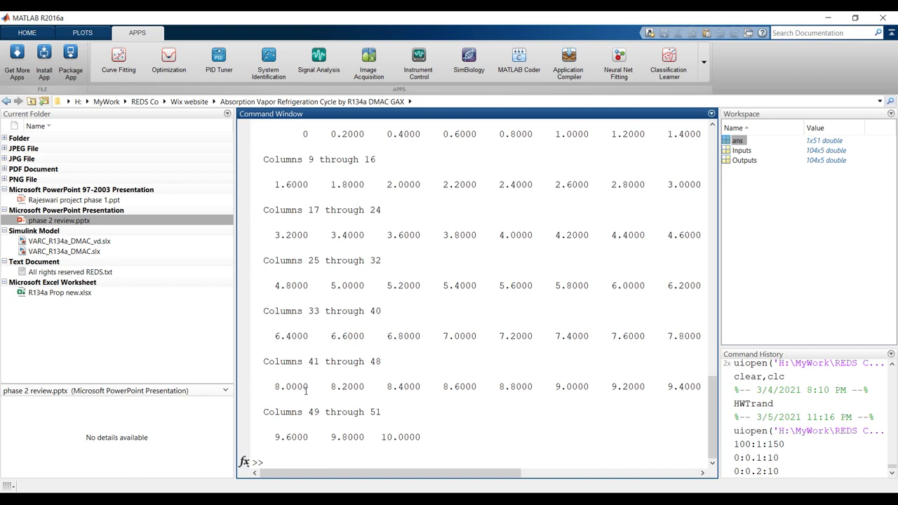
- Recall the 0:0.2:10 expression at the command line, select its text and evaluate it again
key(Up)
key(shift+Left)
key(shift+Left)
key(shift+Left)
key(shift+Left)
key(shift+Left)
key(shift+Left)
key(shift+Left)
key(shift+Left)
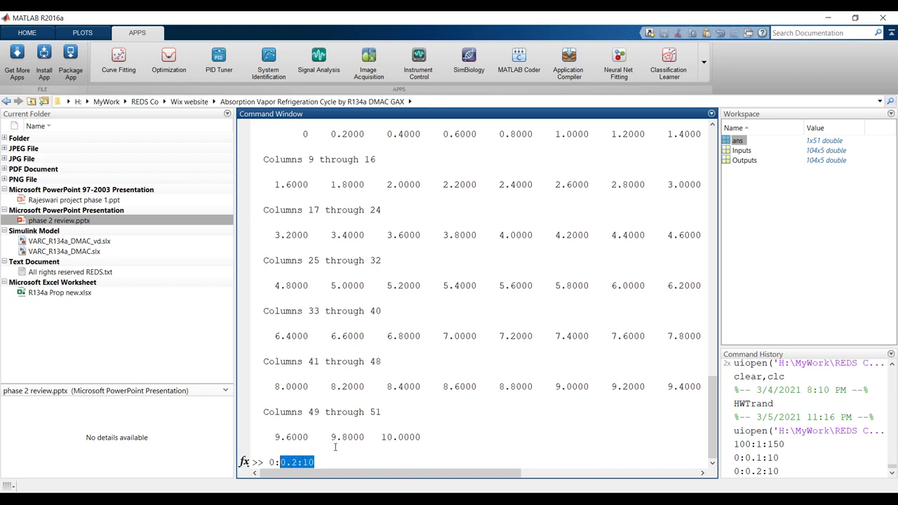
click(425, 448)
key(Return)
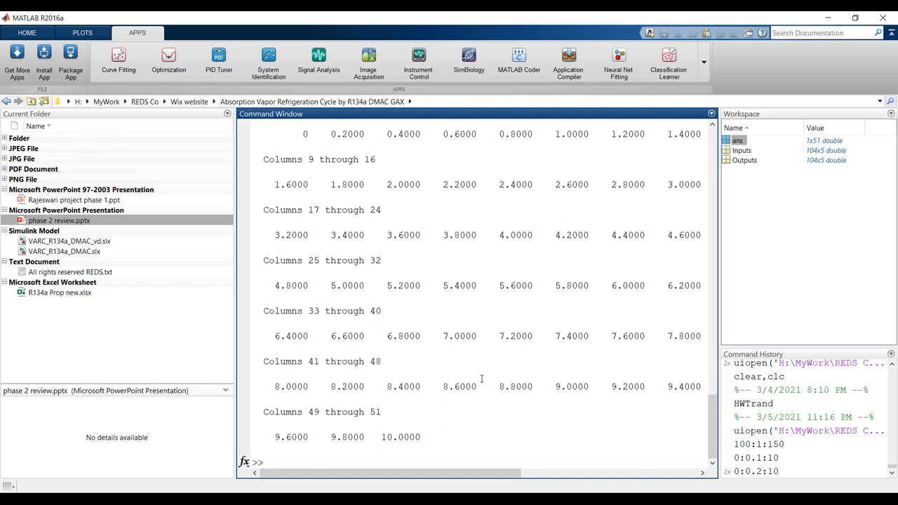
- Switch to Signal Builder and add a new custom signal with time values 100:1:150 and Y values 0:0.2:10
mouse_move(464, 491)
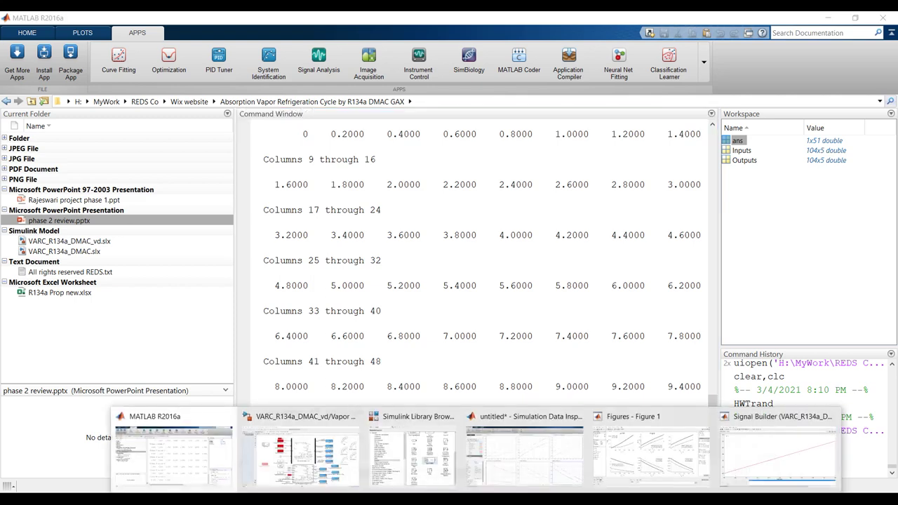
click(752, 457)
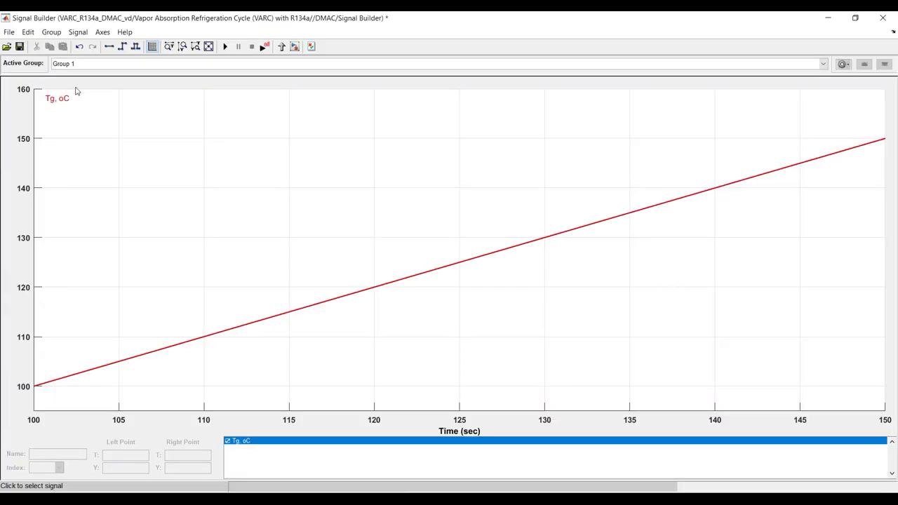
click(77, 32)
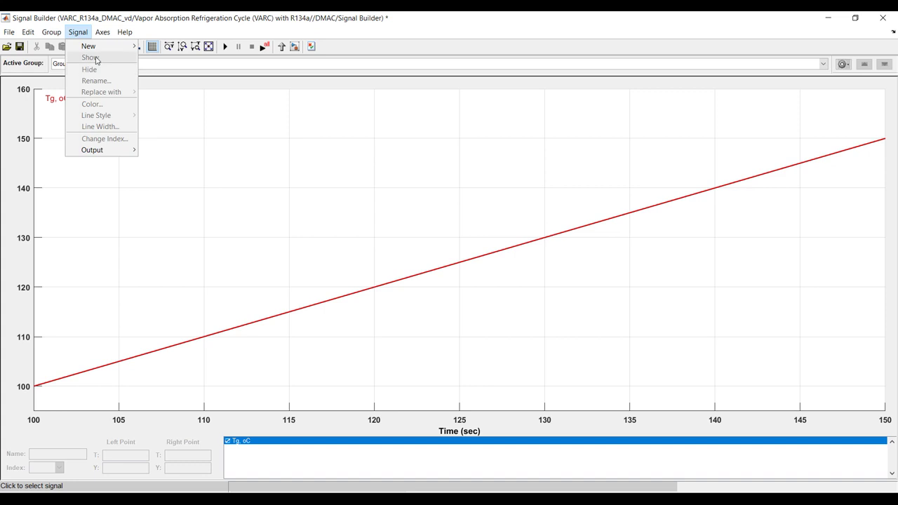
mouse_move(88, 46)
click(185, 155)
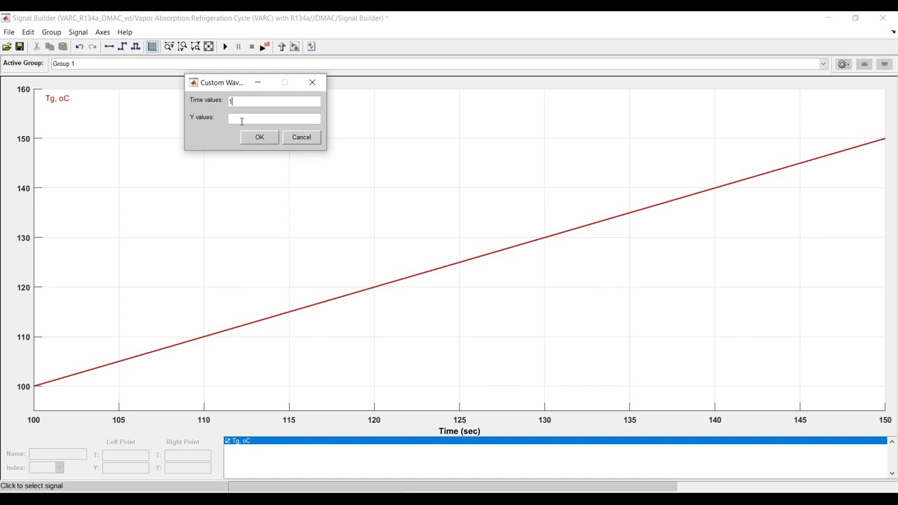
text(100)
text(:1)
text(:150)
text(0:0.2:10)
click(260, 137)
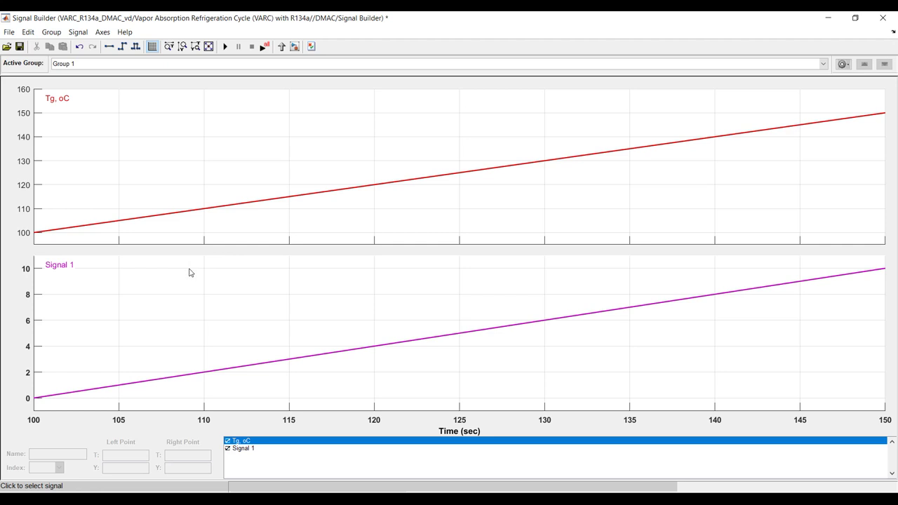
- Rename the new signal "Te, oC", give it index 1 and close Signal Builder
click(170, 380)
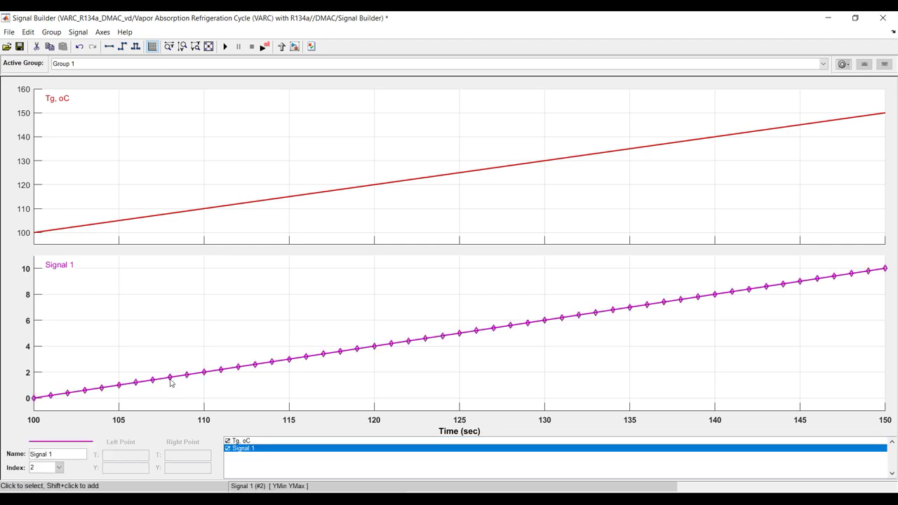
drag(56, 454, 9, 444)
text(Te, oC)
click(60, 470)
click(49, 478)
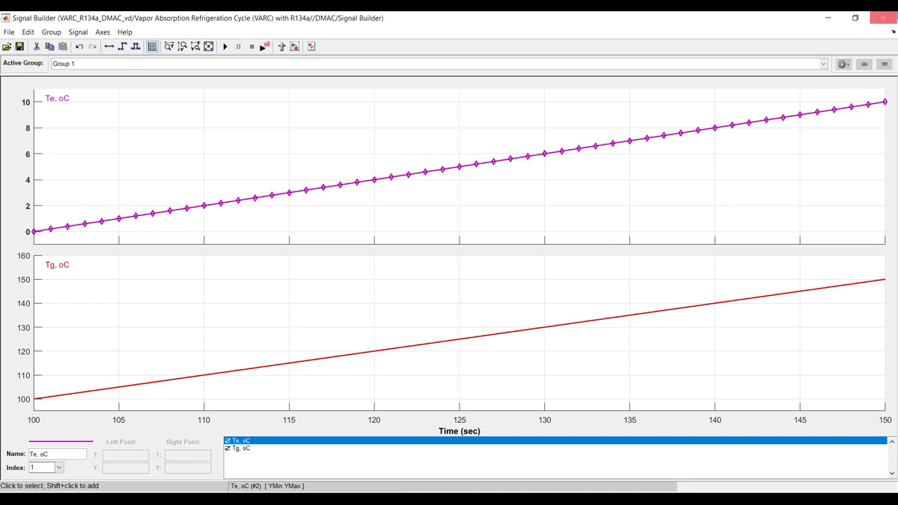
click(883, 18)
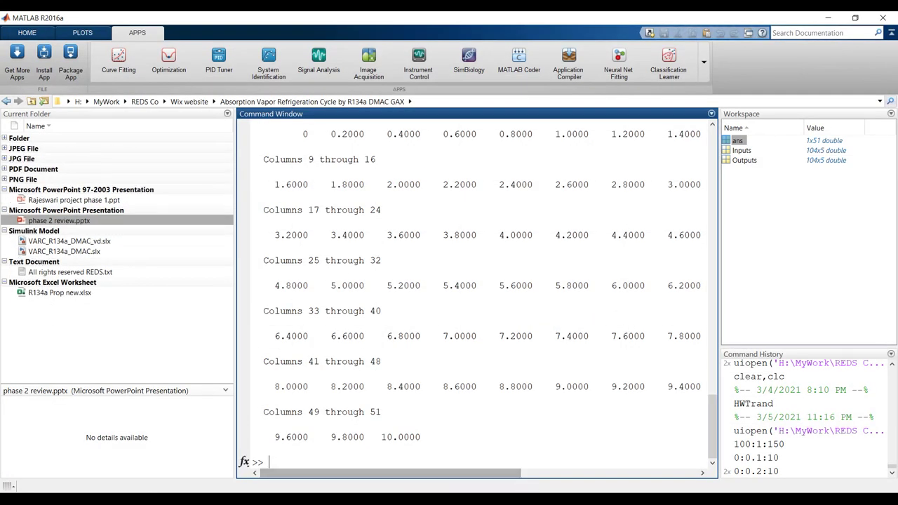
- Switch to the Simulink model, move the Evaporator temp block out of its line to below the Signal Builder block and comment it out
mouse_move(451, 474)
click(382, 472)
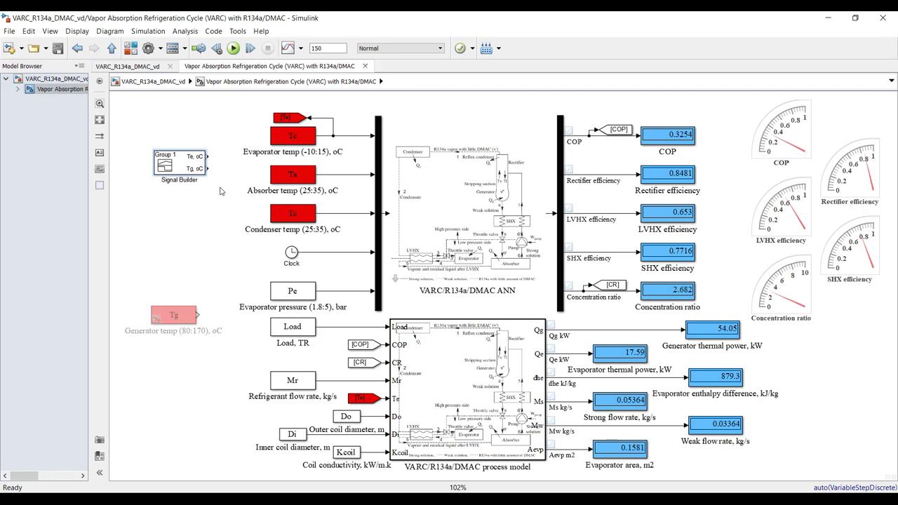
drag(149, 167, 163, 167)
click(291, 140)
drag(291, 140, 163, 248)
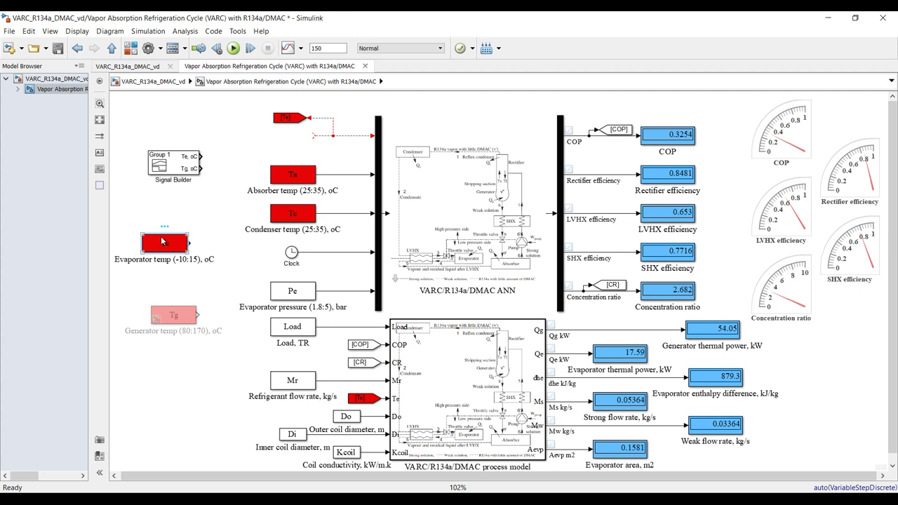
key(ctrl+shift+x)
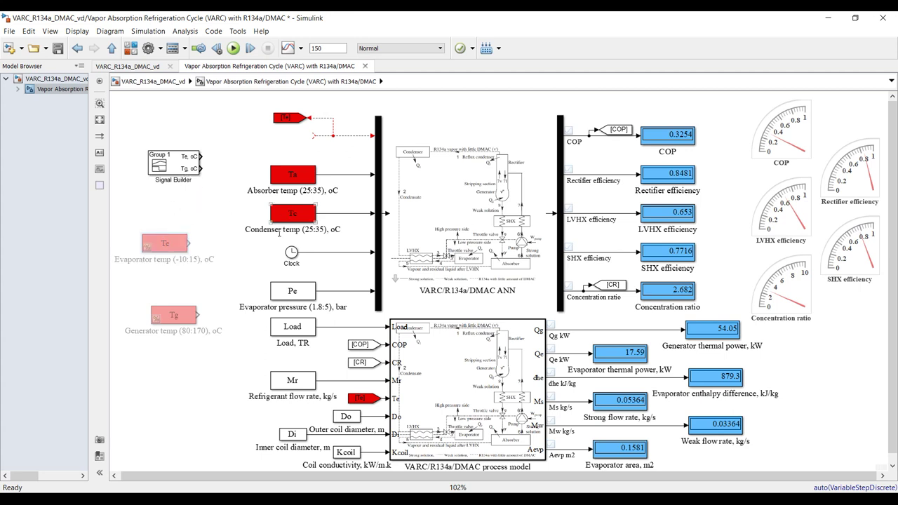
- Delete the Clock block and wire Signal Builder's Te output to the evaporator temperature line and its Tg output to the former clock line
click(291, 254)
key(Delete)
drag(201, 157, 313, 135)
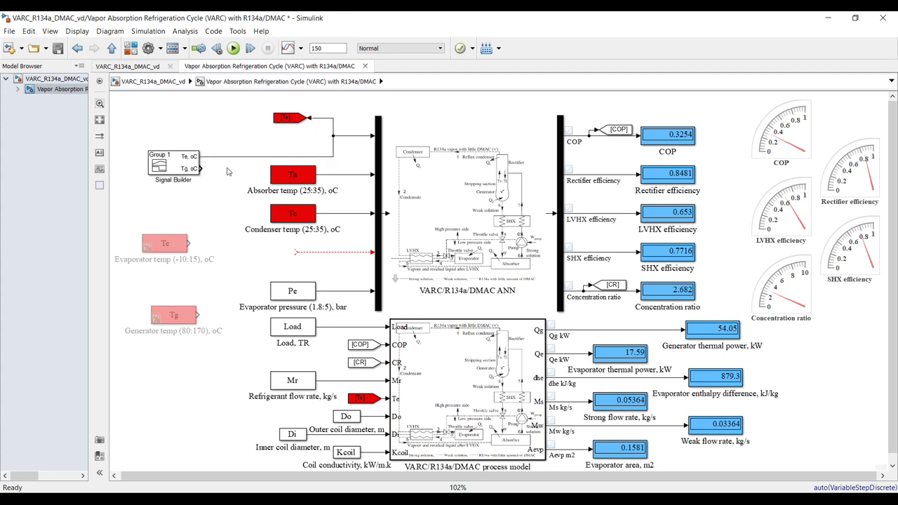
drag(201, 168, 294, 252)
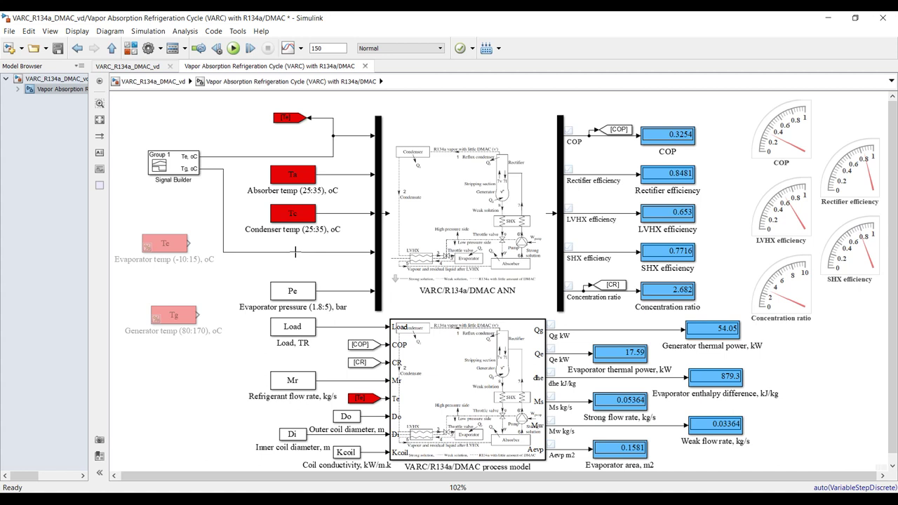
- Save and simulate the model, and bring up the Run 3 signals in the Simulation Data Inspector
click(60, 51)
click(233, 48)
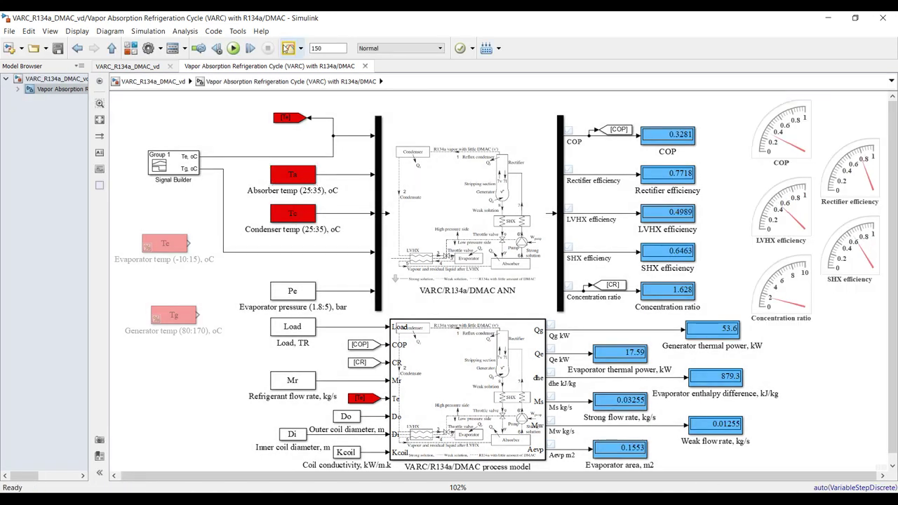
click(287, 48)
click(198, 137)
scroll(28, 221, down, 3)
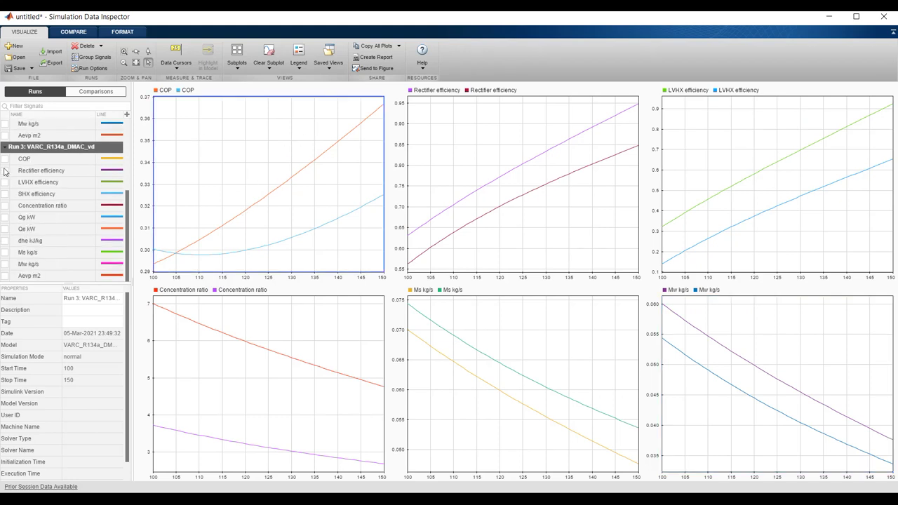
- Add Run 3's COP, Rectifier efficiency and LVHX efficiency to their matching subplots
click(5, 159)
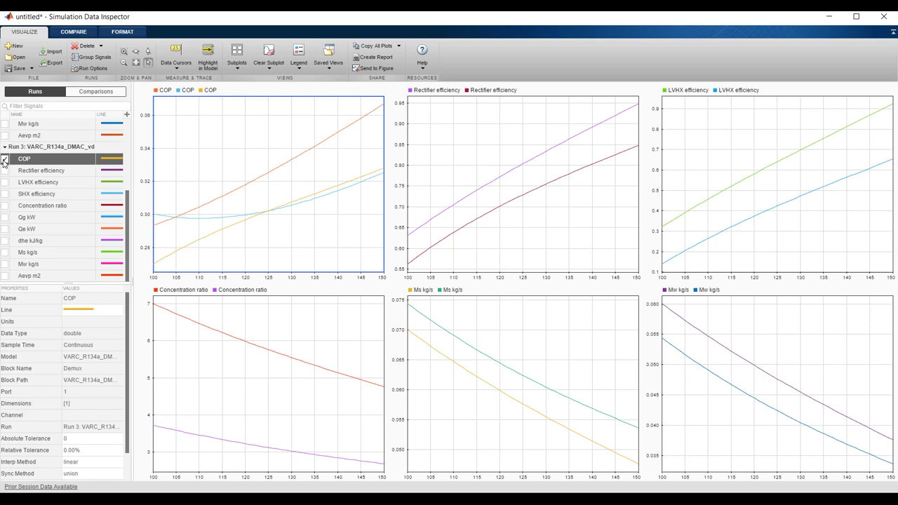
click(425, 140)
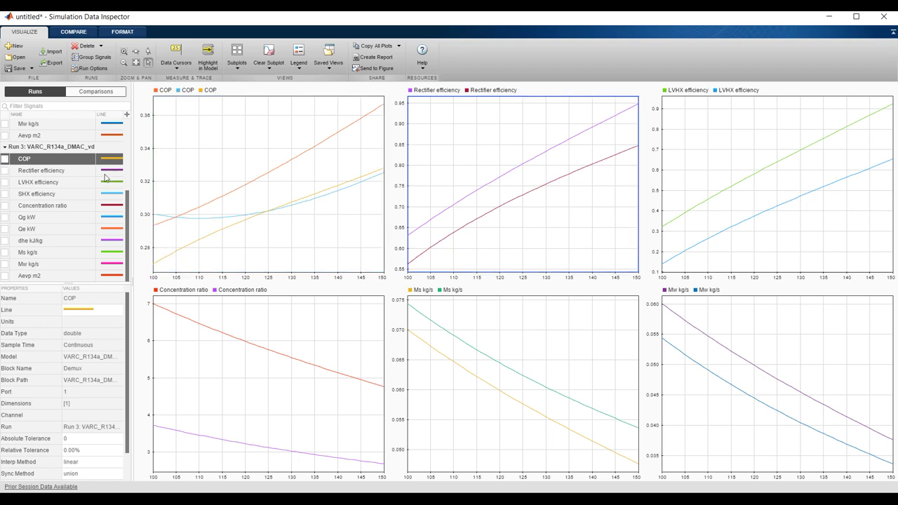
click(4, 171)
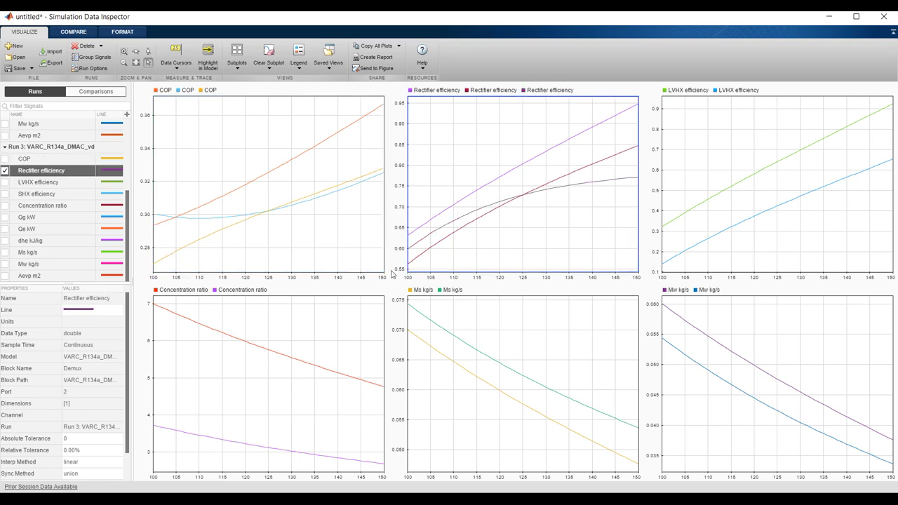
click(723, 138)
click(5, 183)
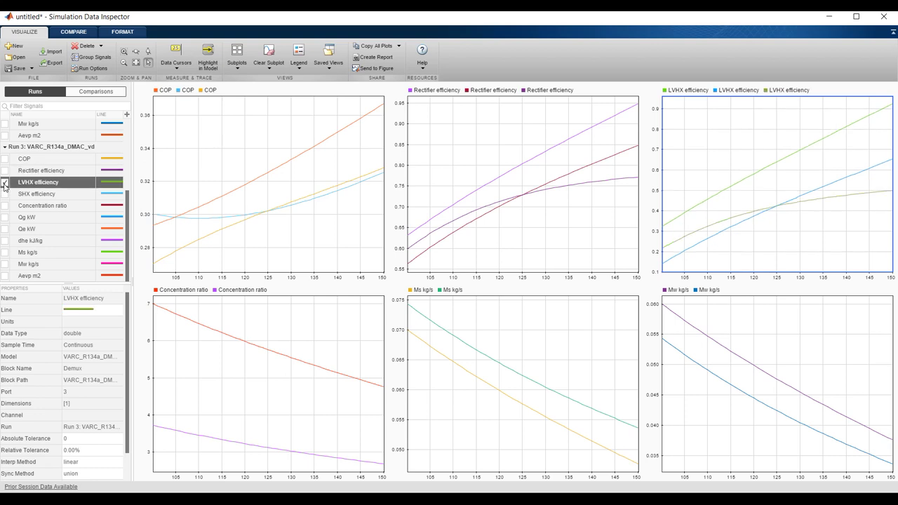
- Add Run 3's Ms kg/s and Mw kg/s signals to their matching subplots
click(519, 331)
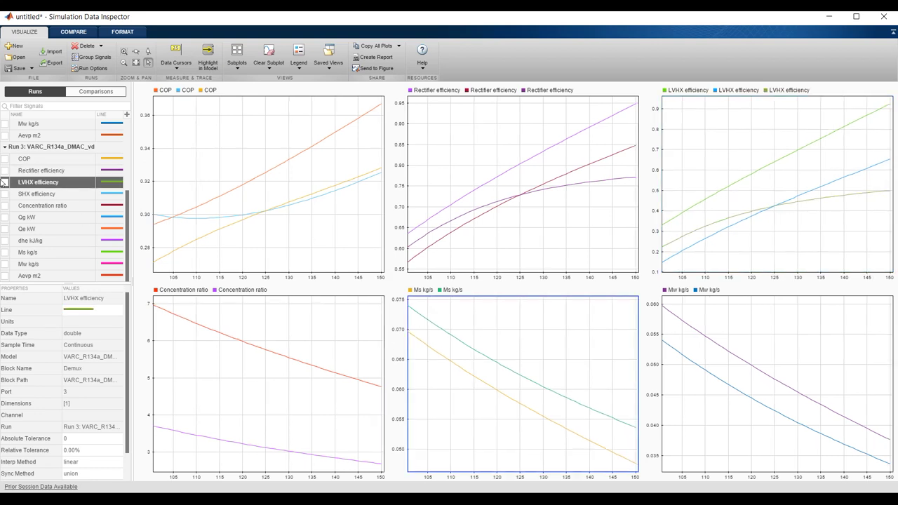
click(6, 253)
click(759, 338)
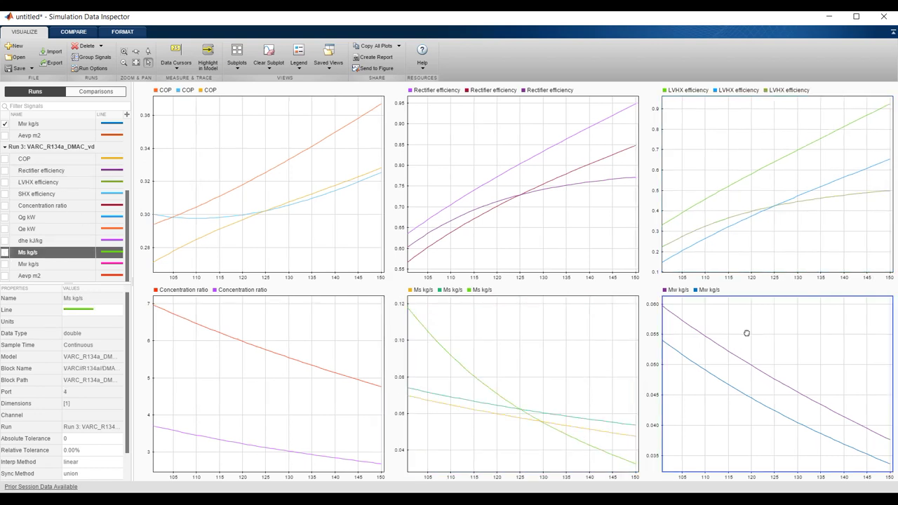
click(4, 264)
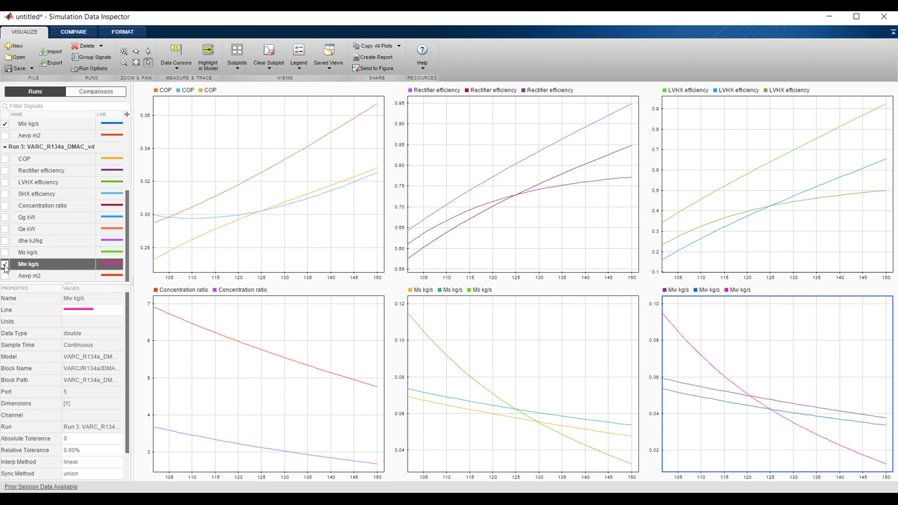